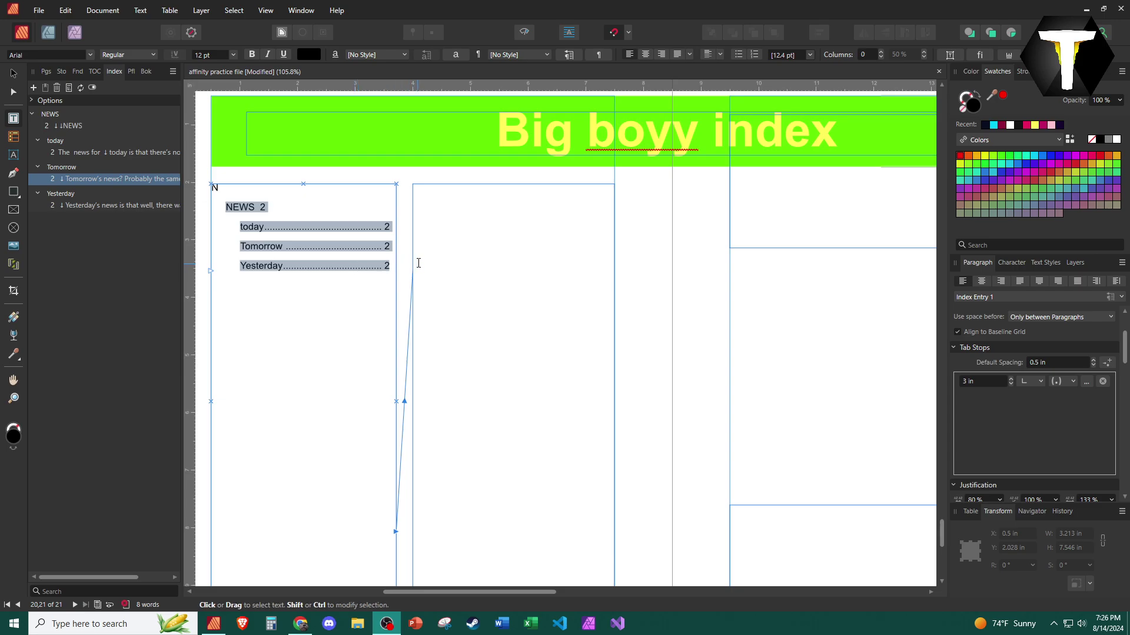
Zoom out to the whole Big boyy index spread and show page thumbnails in the side panel.
scroll(419, 262, down, 2)
scroll(241, 261, up, 2)
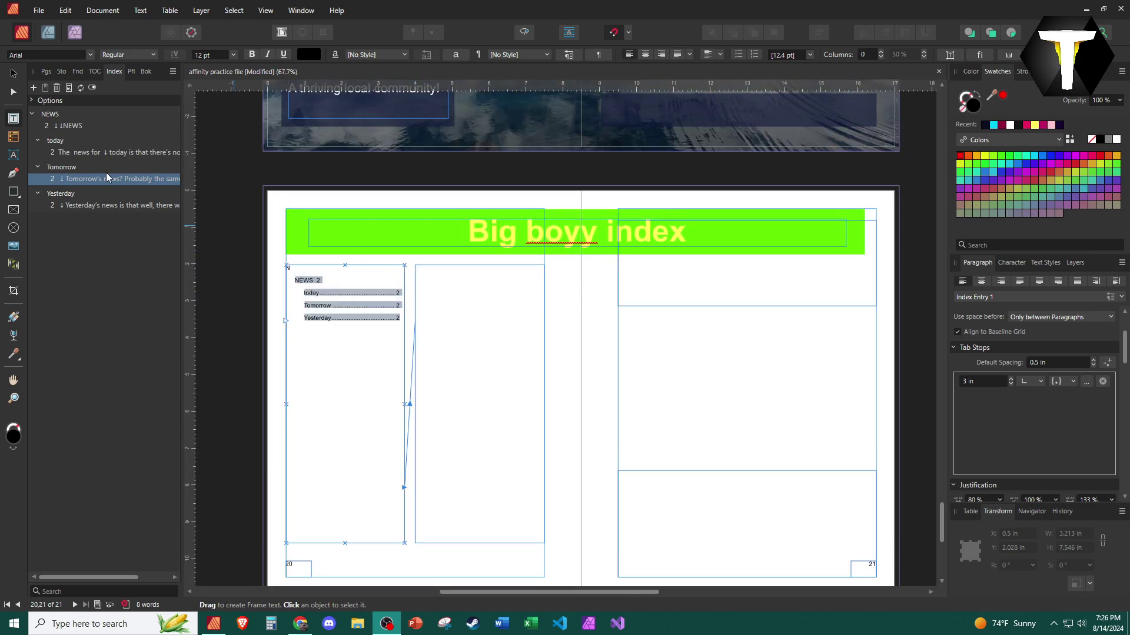
click(241, 261)
scroll(241, 261, down, 3)
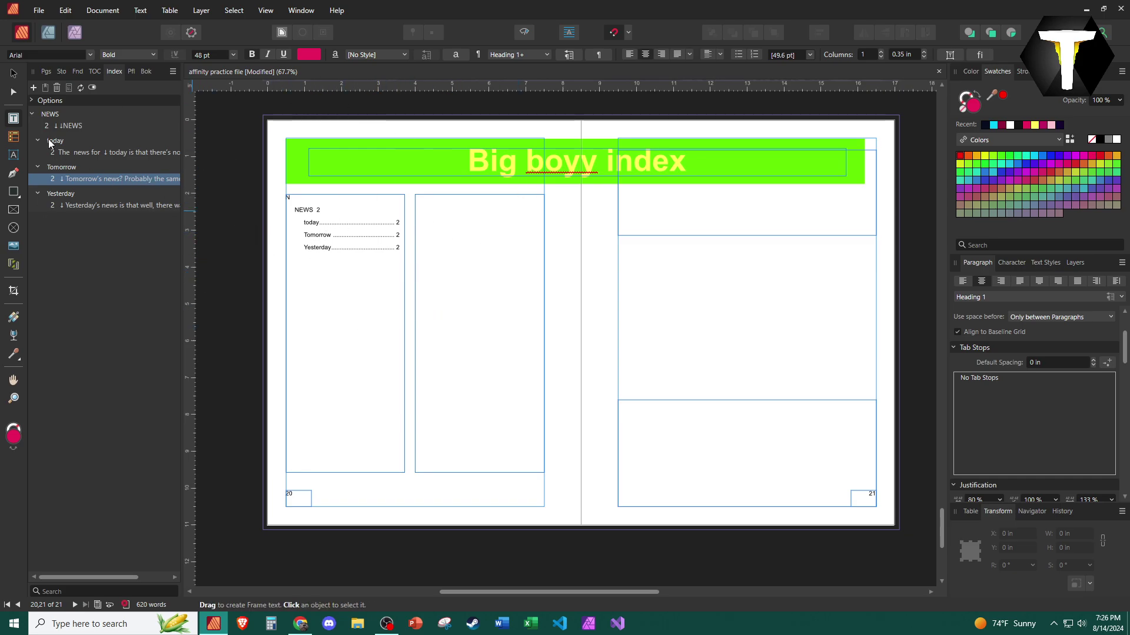
click(46, 72)
scroll(83, 198, up, 2)
click(125, 156)
View the Table of Contents page in Preview Mode, then return to the pages 20–21 index spread.
click(125, 157)
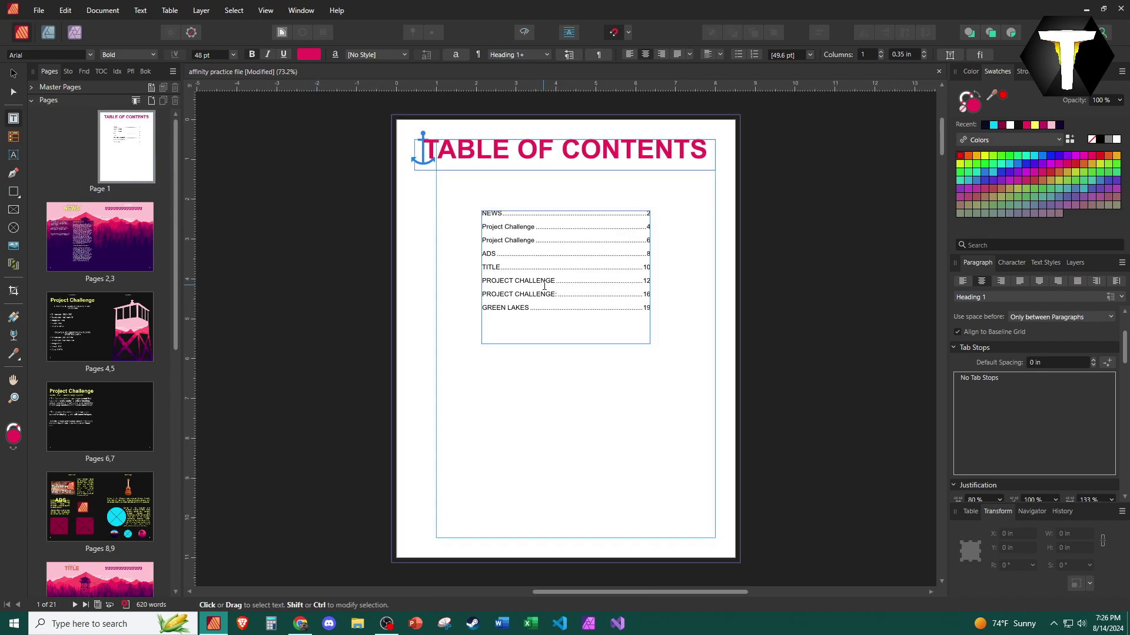
click(530, 33)
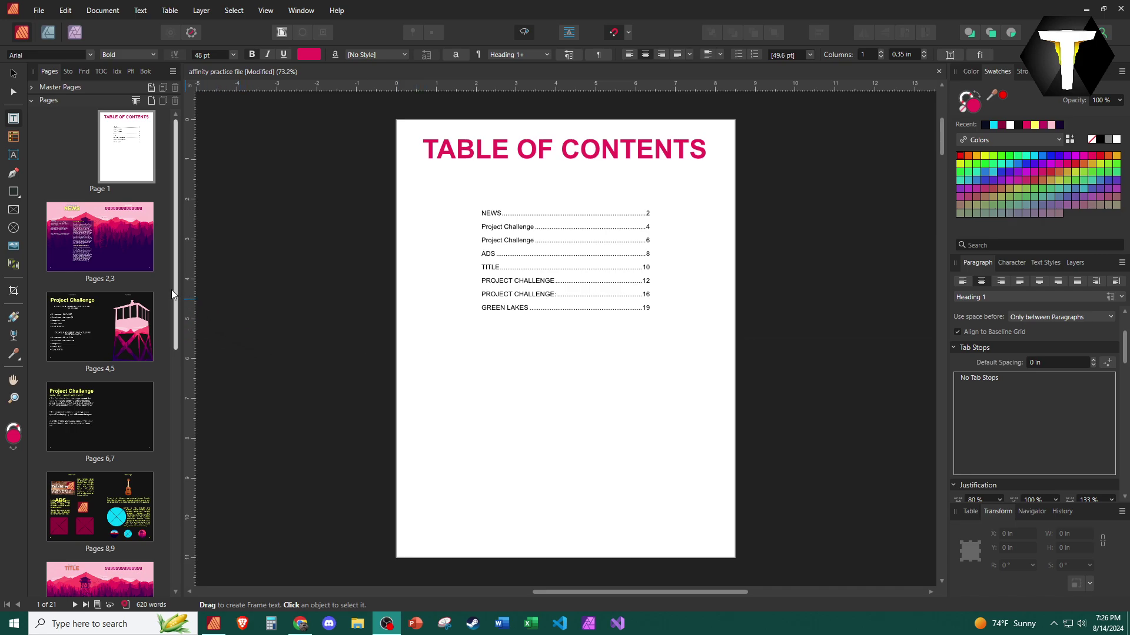
drag(172, 289, 131, 533)
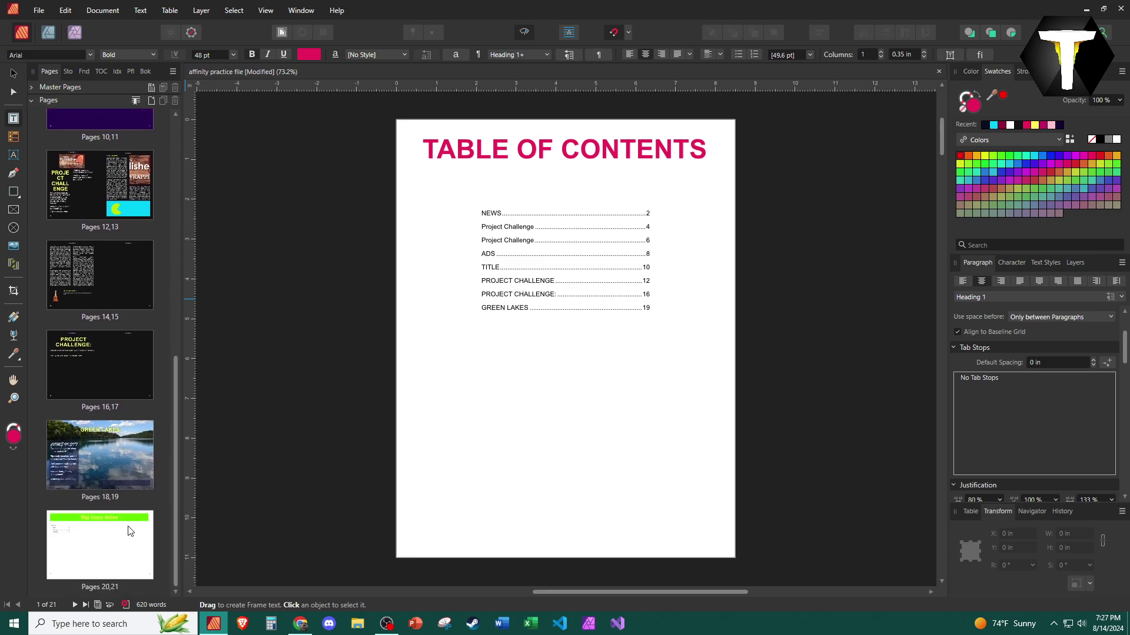
double_click(105, 544)
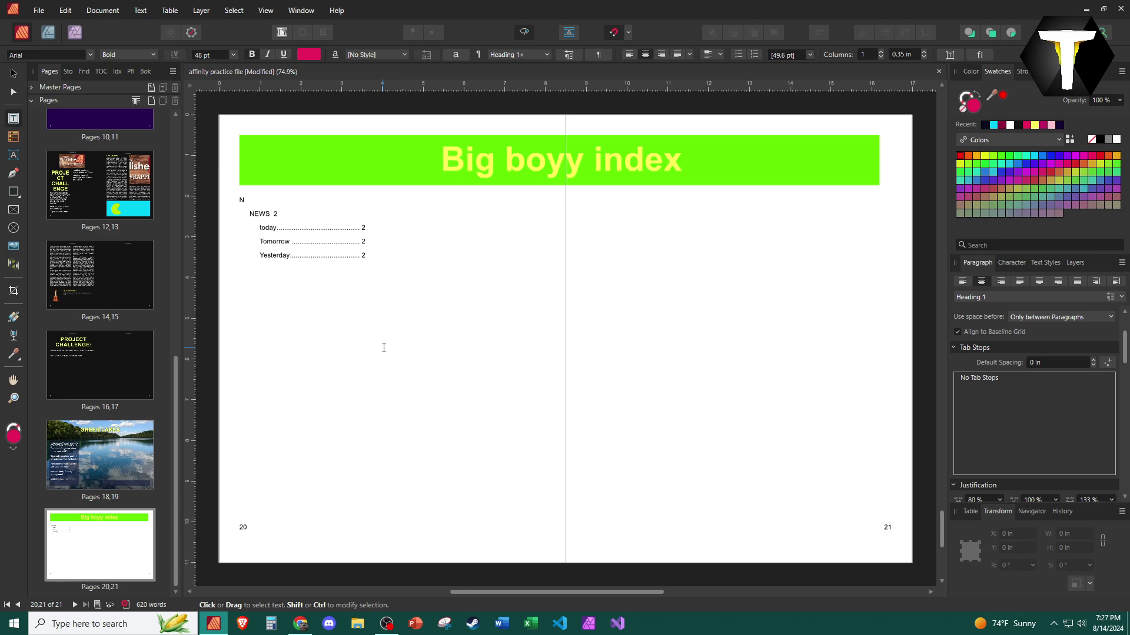
drag(441, 161, 685, 184)
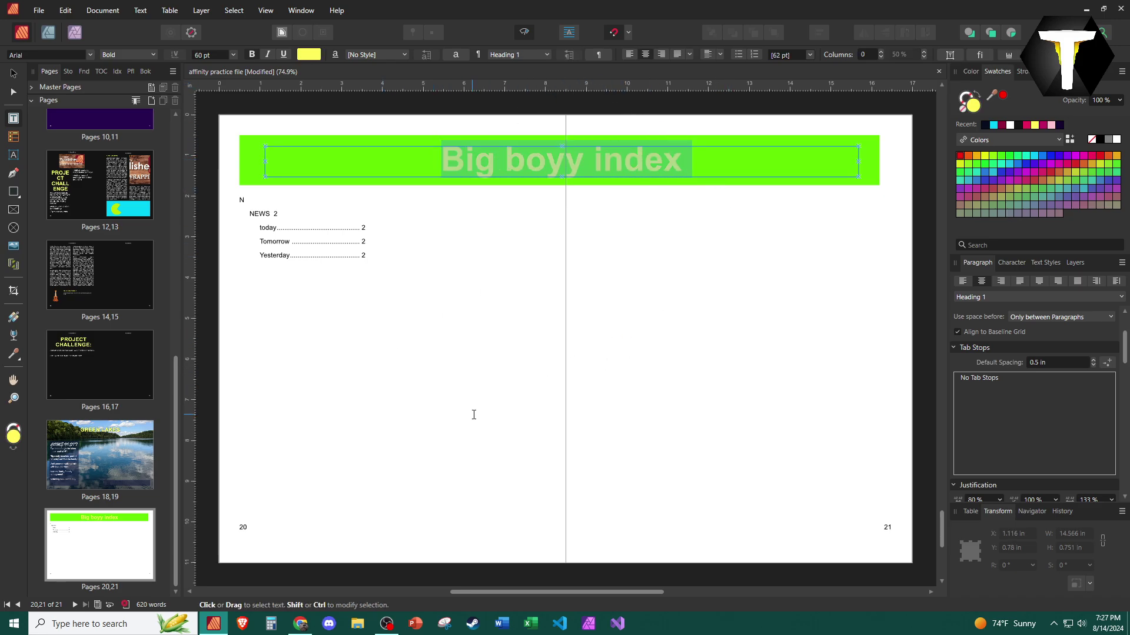
click(101, 474)
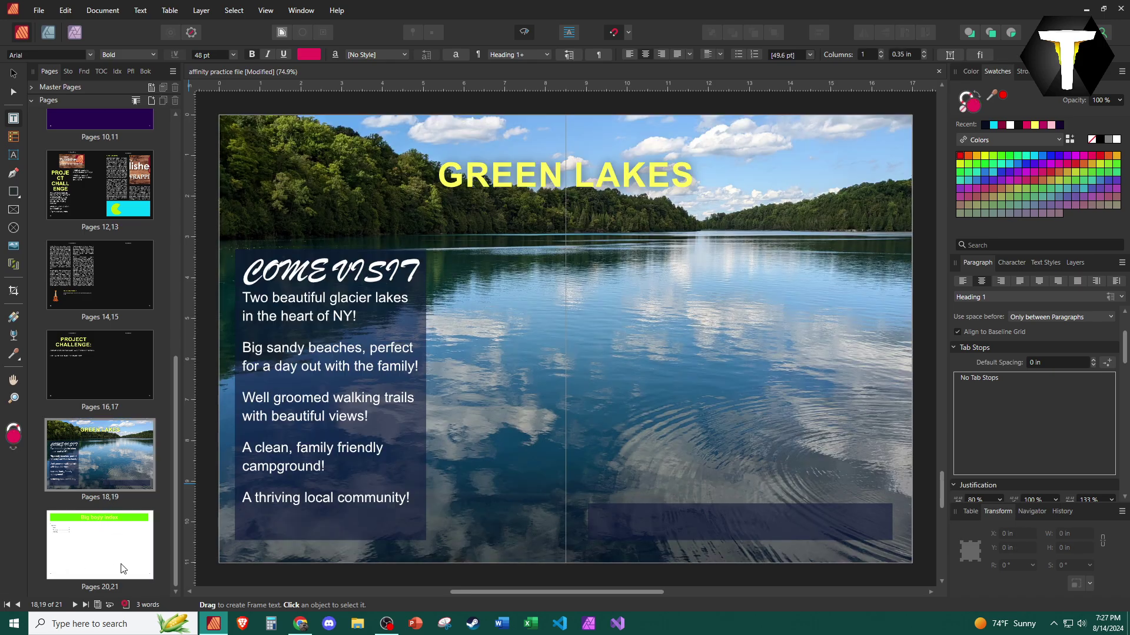
click(100, 545)
click(455, 237)
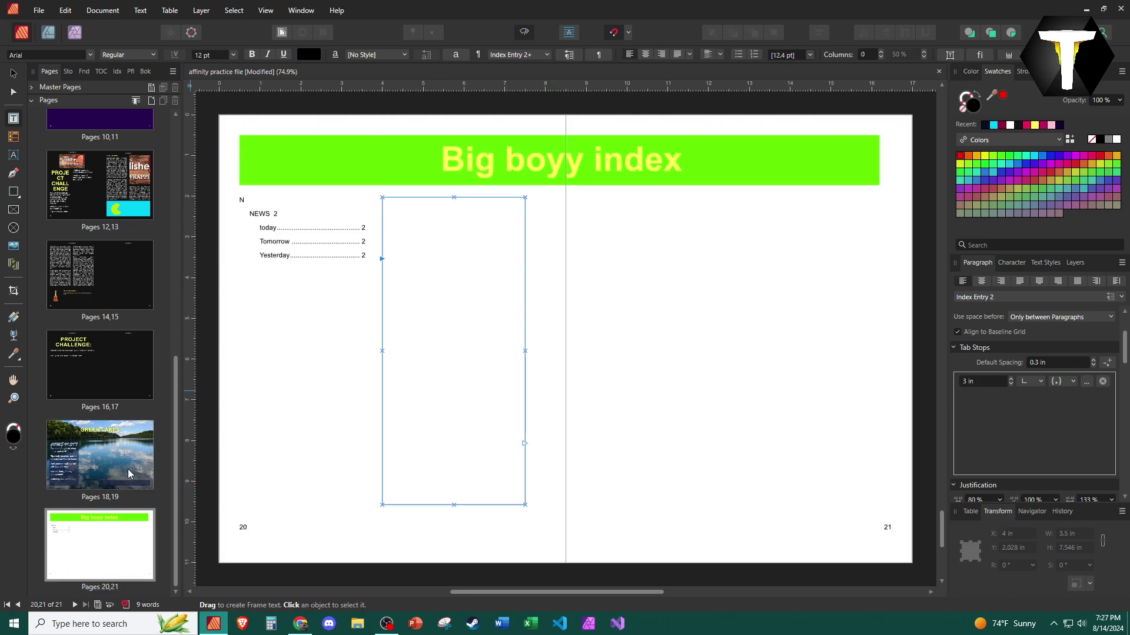
click(240, 234)
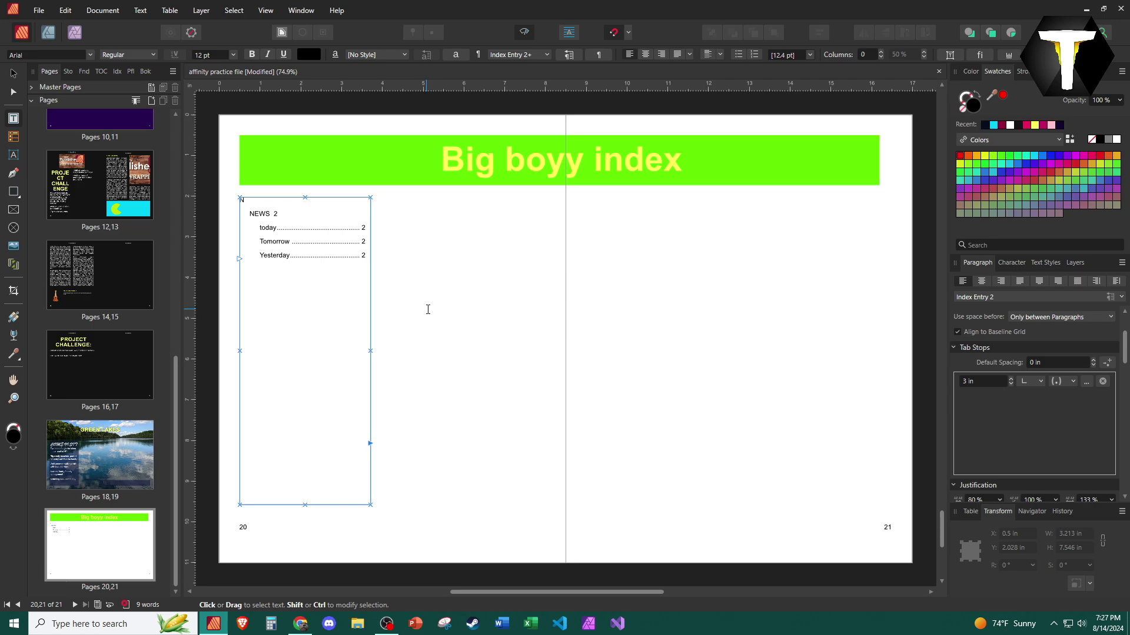
Scroll the page thumbnails to the top and widen the Pages panel.
scroll(169, 431, up, 1)
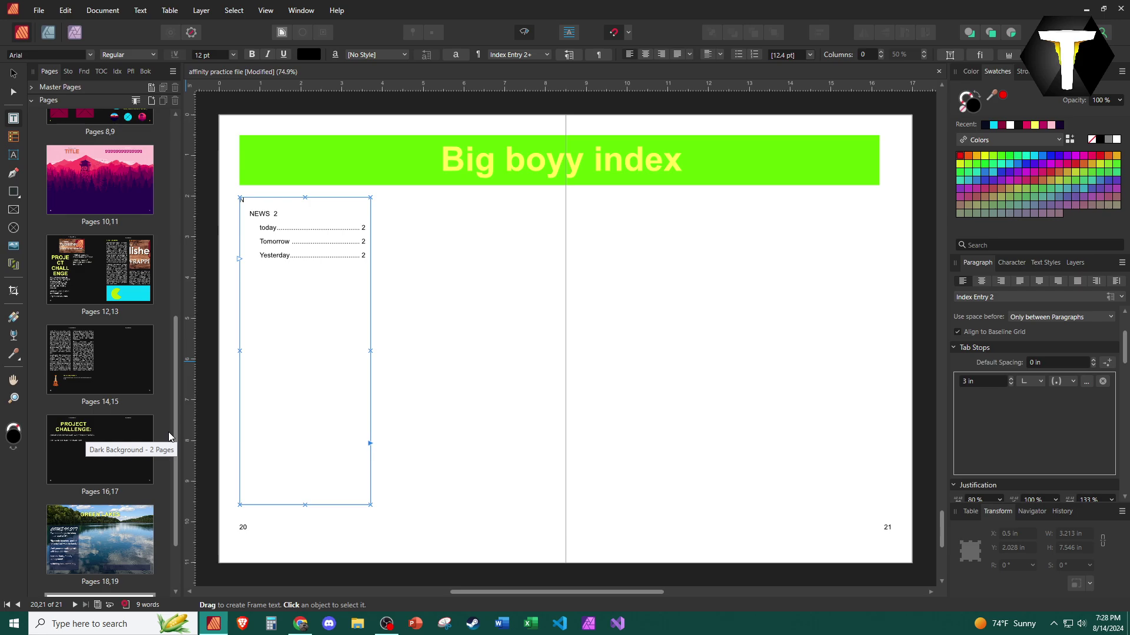
scroll(164, 395, up, 2)
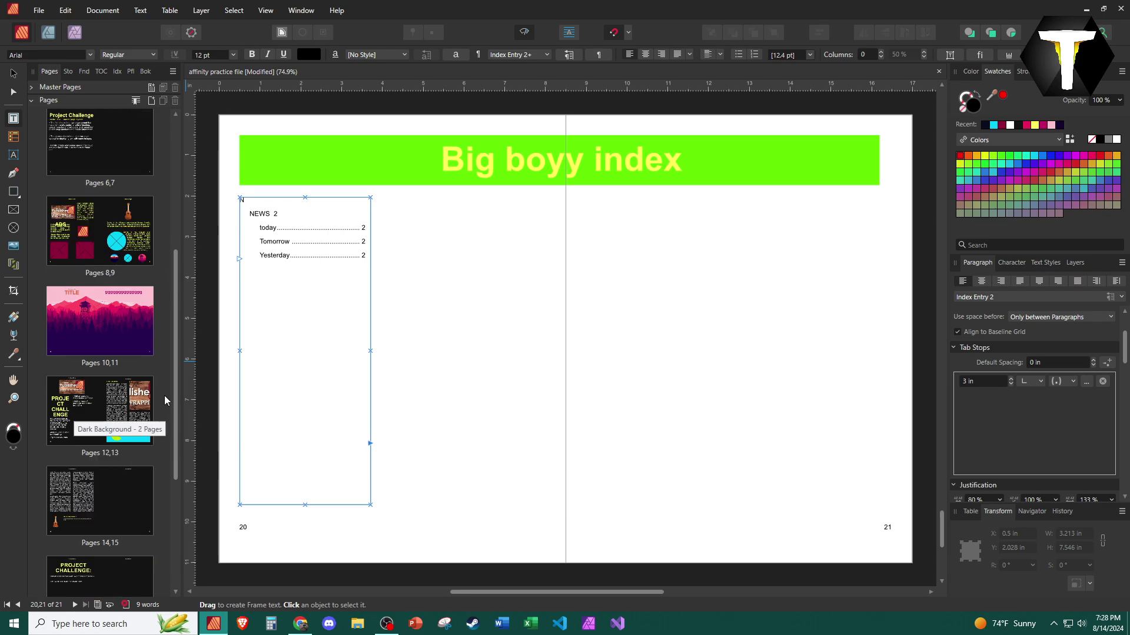
scroll(164, 396, up, 4)
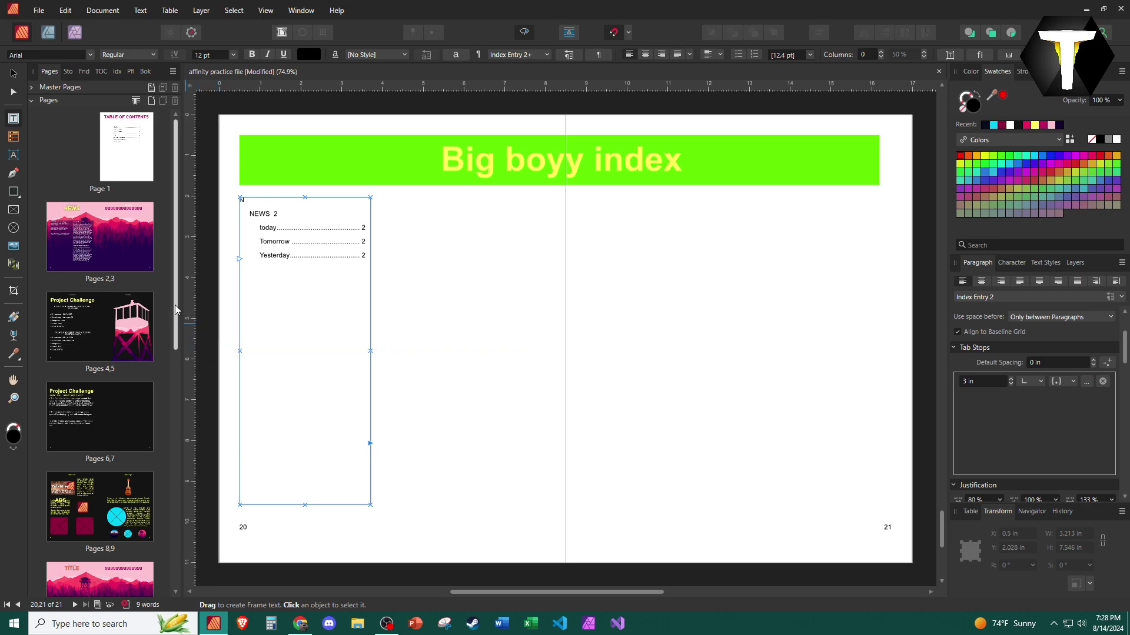
drag(184, 295, 287, 301)
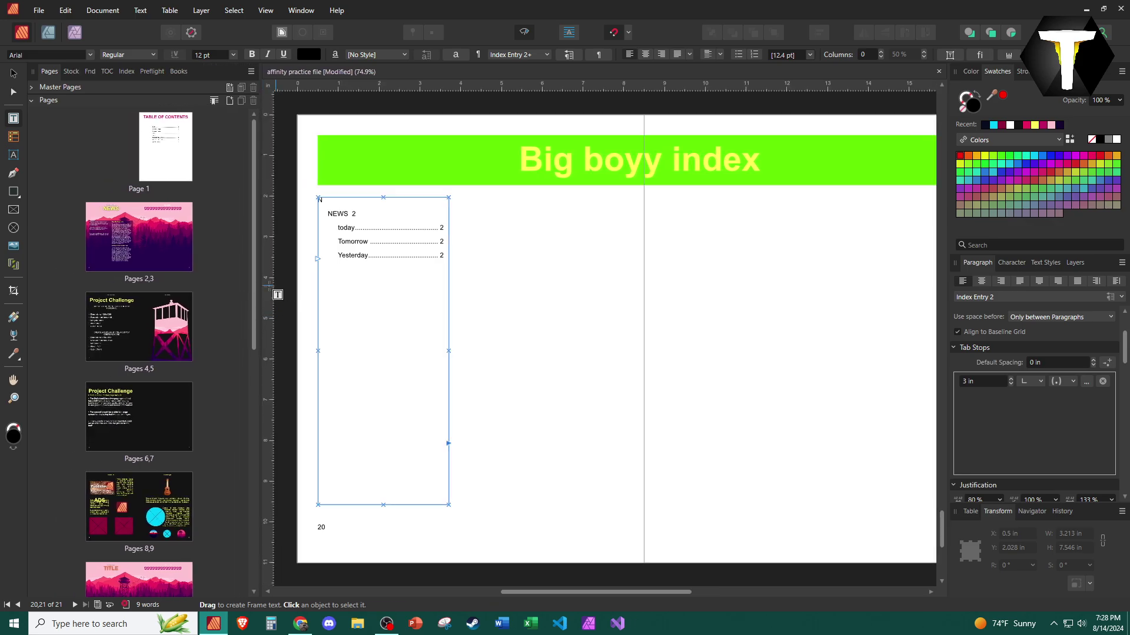
Delete all the text in the index frame on the Big boyy index spread.
double_click(166, 144)
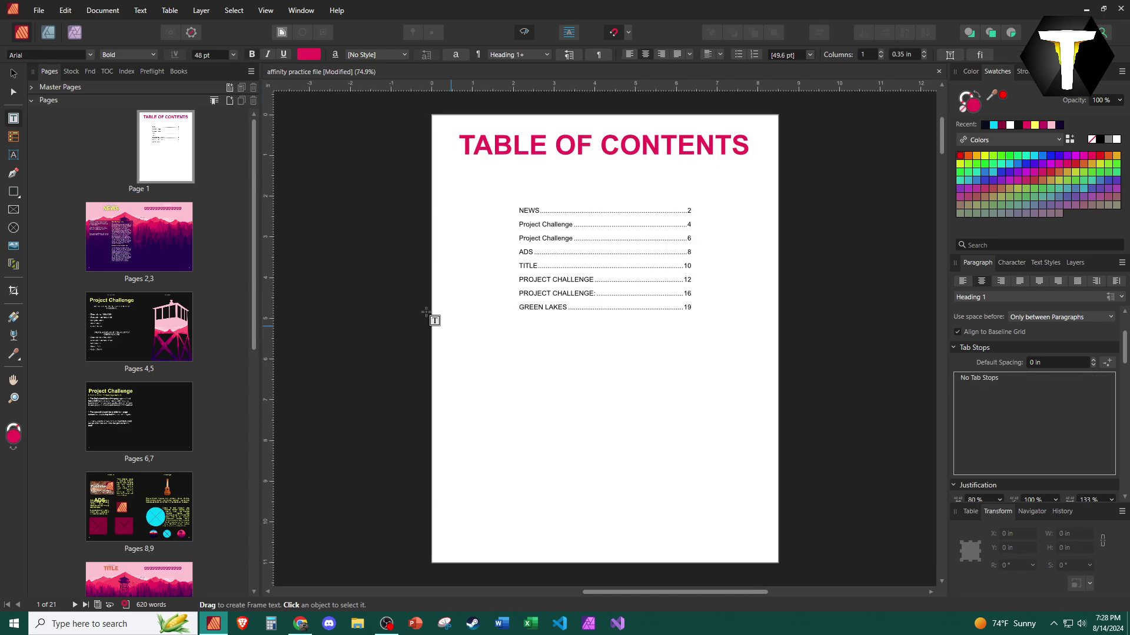
scroll(142, 383, down, 3)
scroll(142, 381, down, 5)
double_click(138, 550)
click(500, 297)
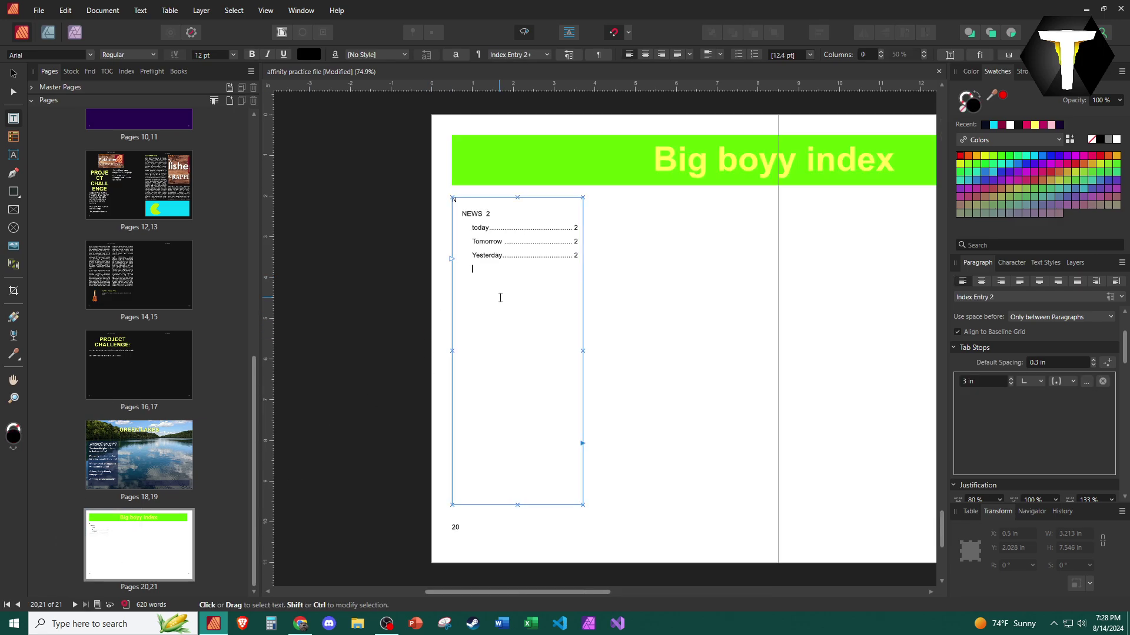
key(ctrl+a)
key(Delete)
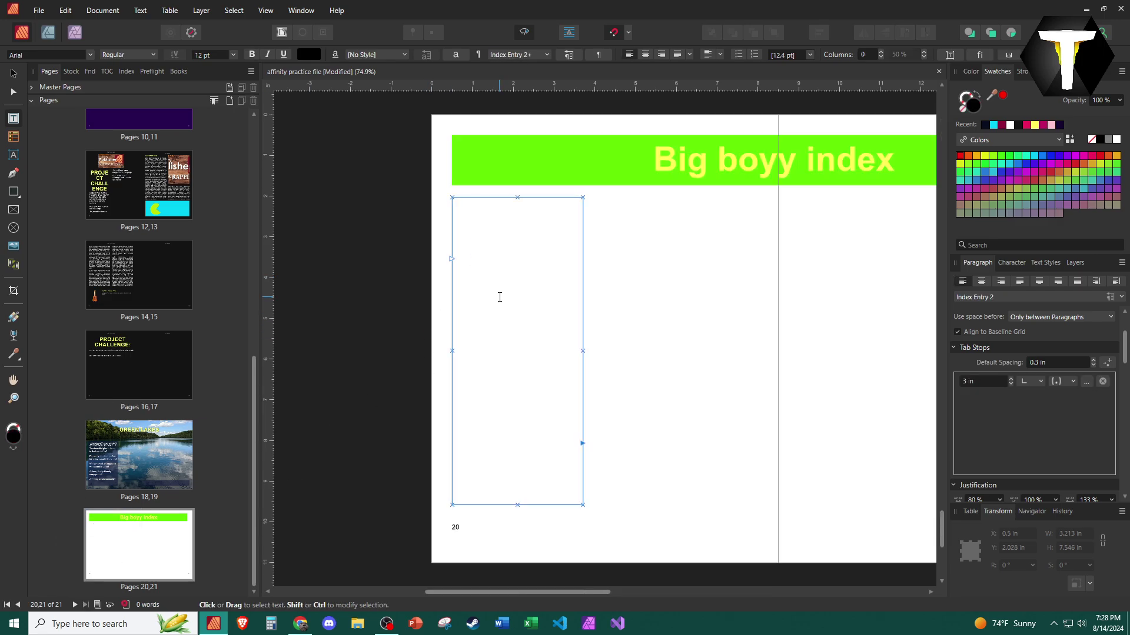
Delete the NEWS topic and all its subentries in the Index panel.
click(125, 72)
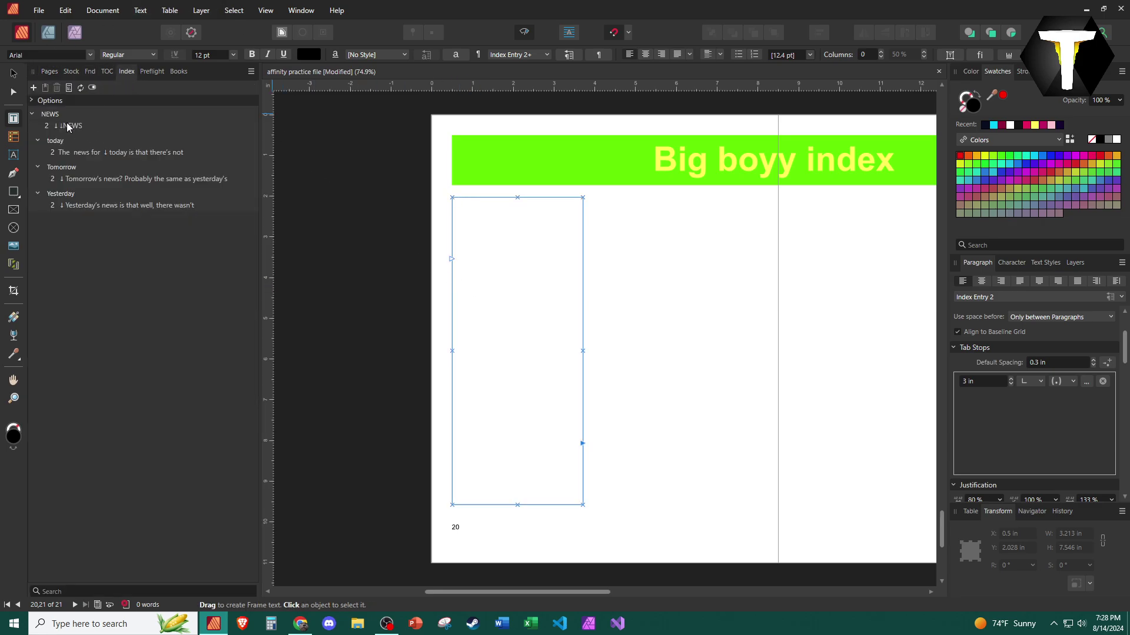
click(69, 88)
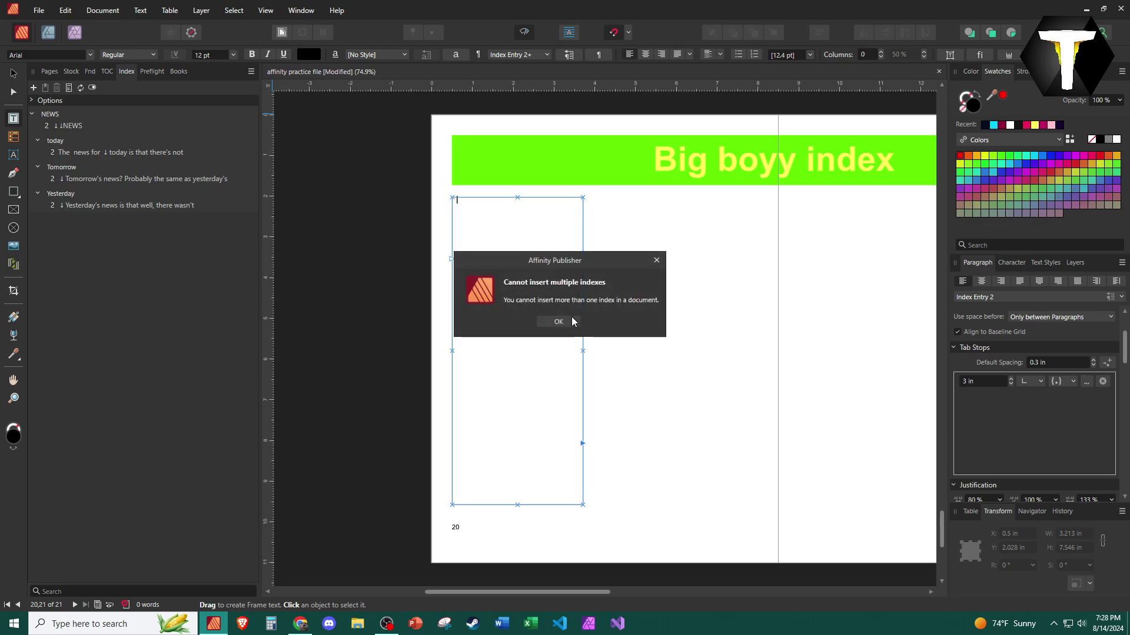
click(657, 260)
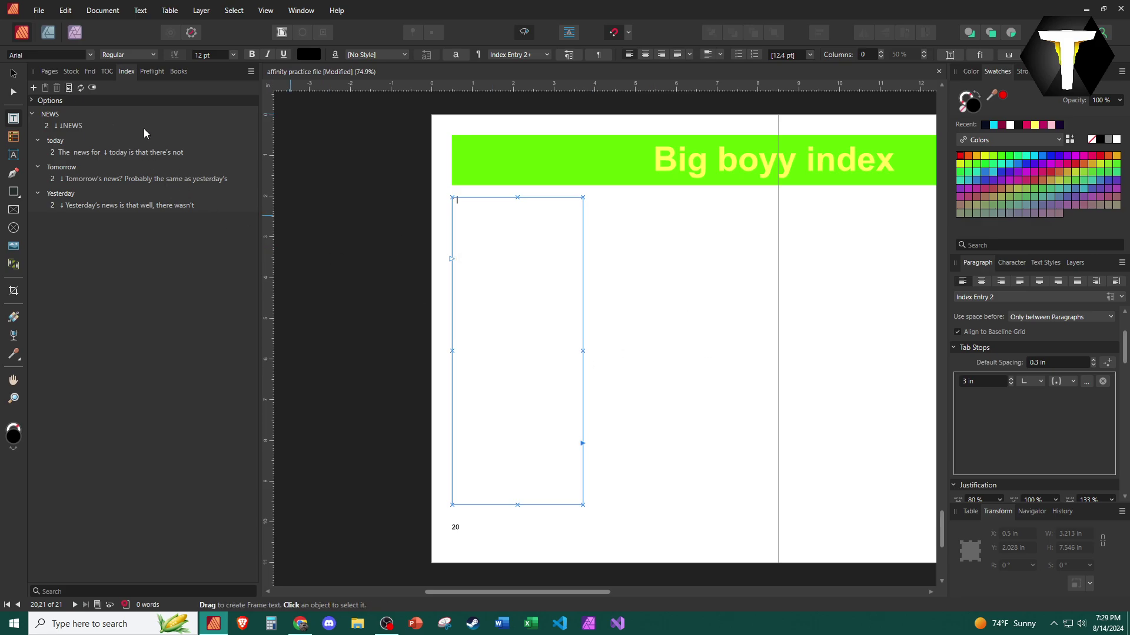
click(113, 118)
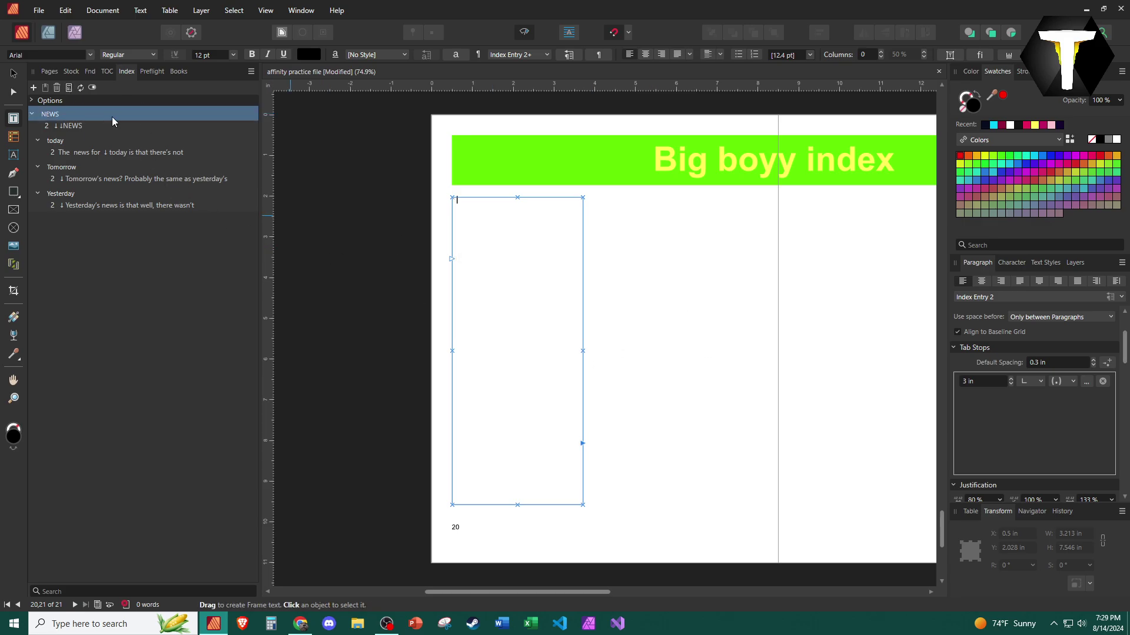
click(58, 88)
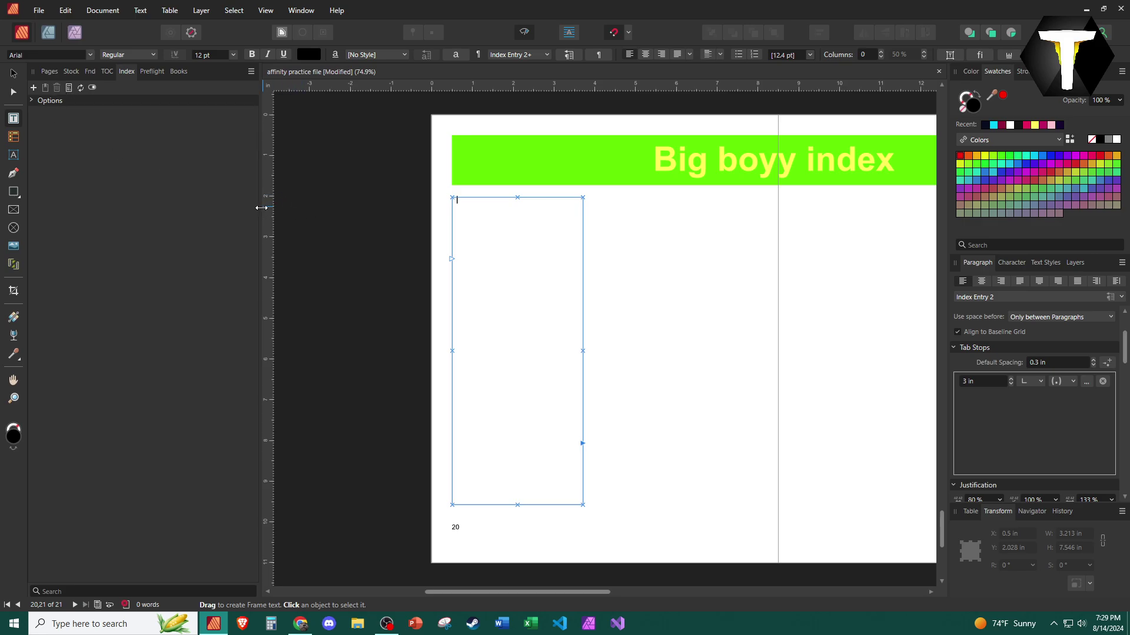
drag(263, 208, 259, 206)
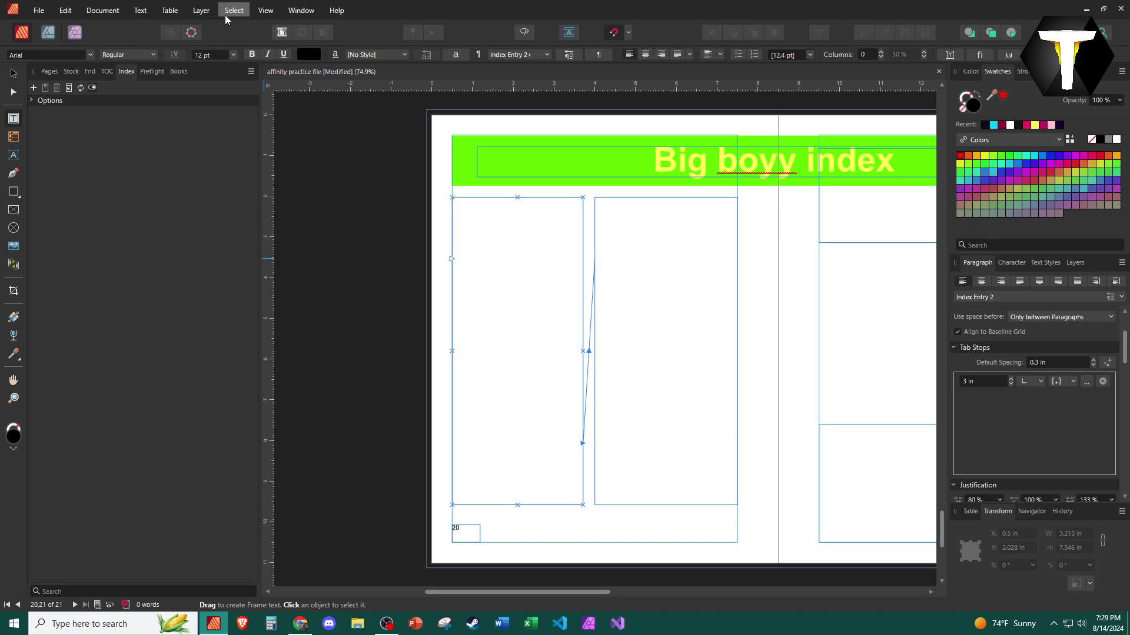
click(297, 13)
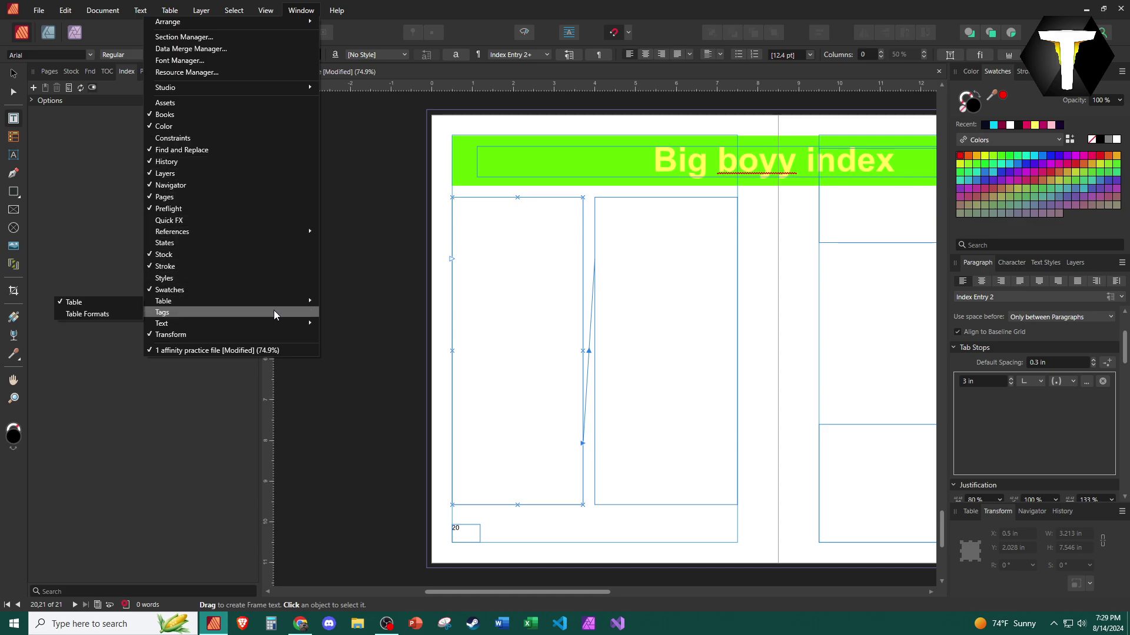
mouse_move(292, 235)
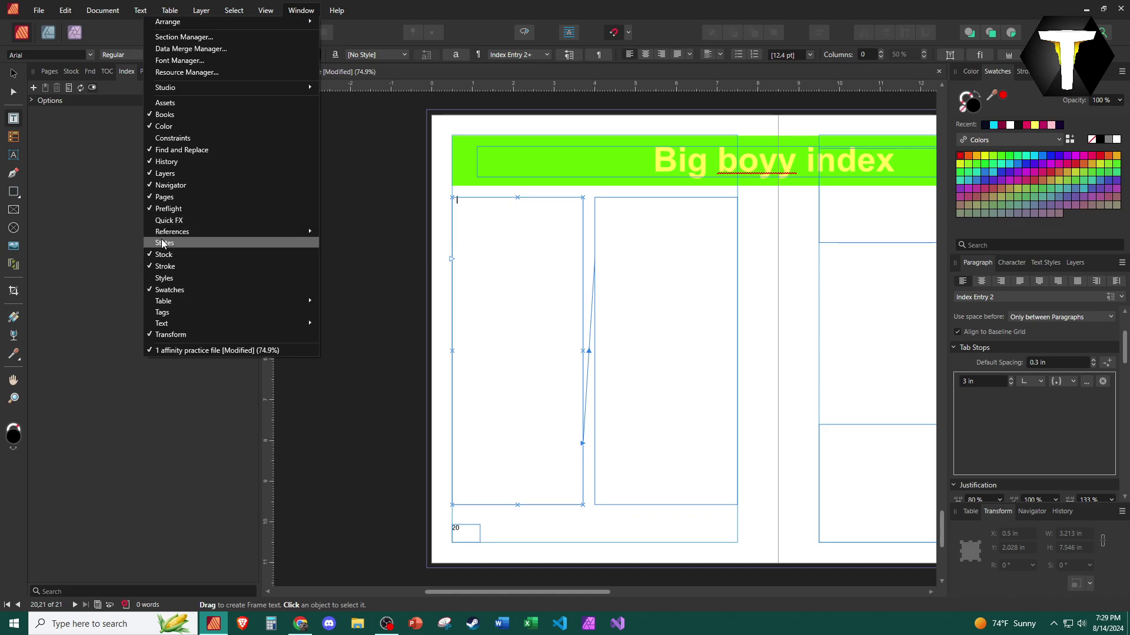
mouse_move(152, 233)
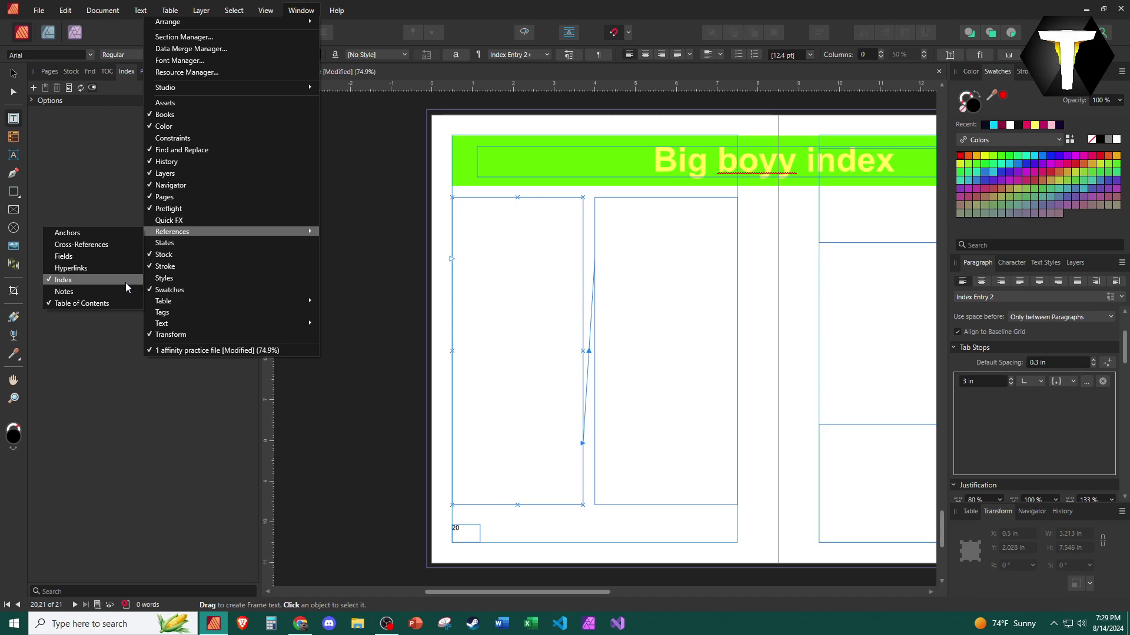
click(135, 181)
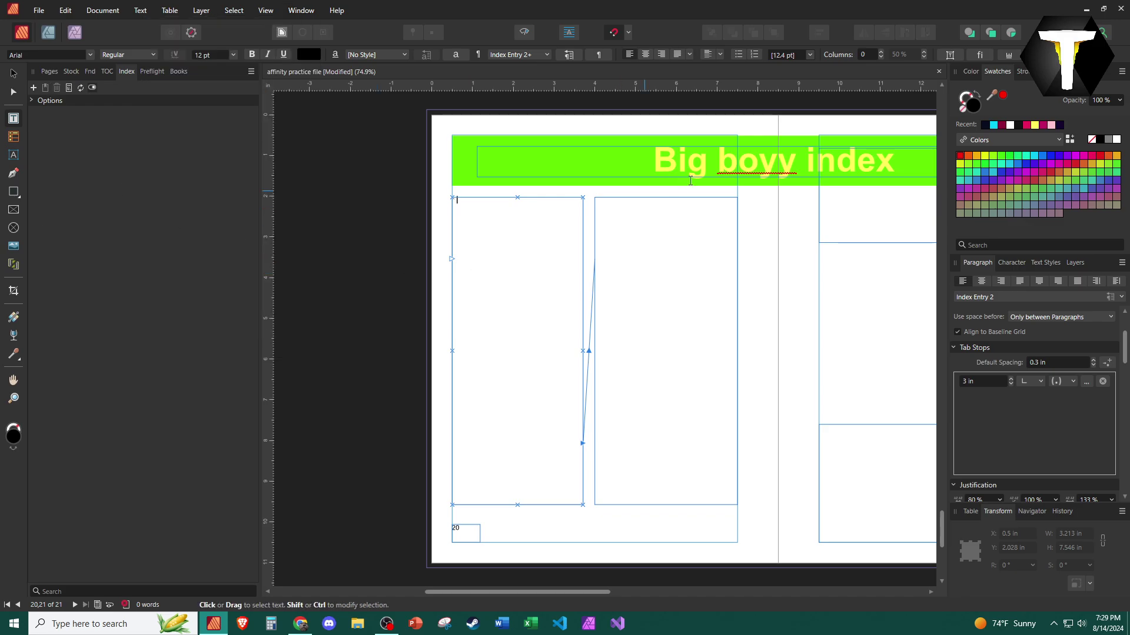
Browse the page thumbnails and open the NEWS spread on pages 2–3, zoomed on its text.
click(49, 71)
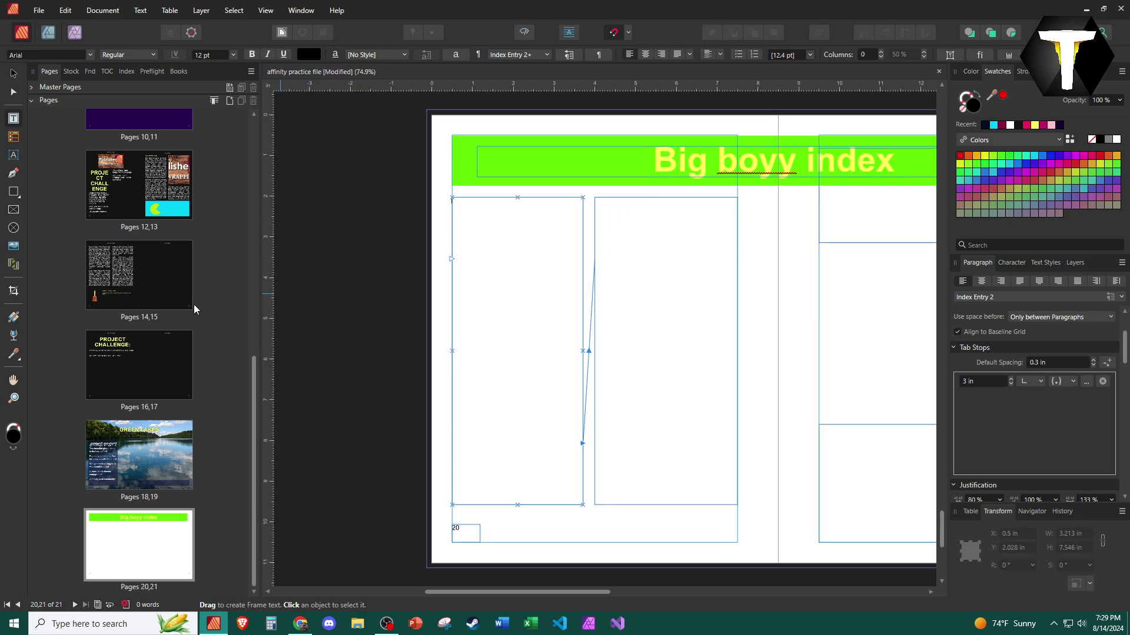
scroll(194, 309, up, 4)
scroll(185, 305, up, 2)
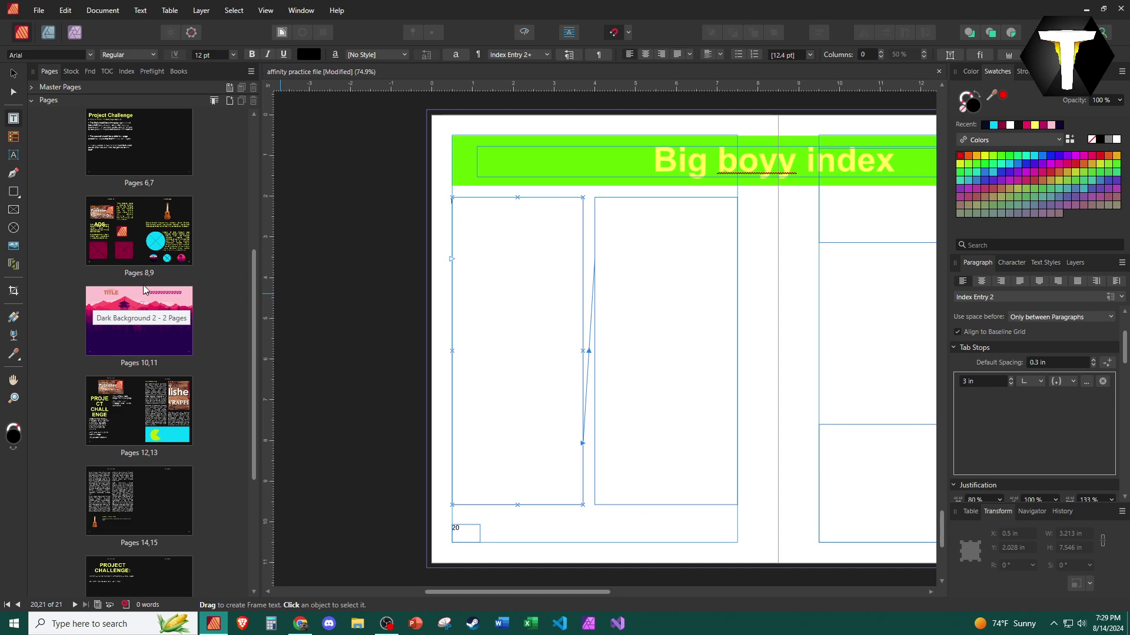
scroll(140, 288, up, 3)
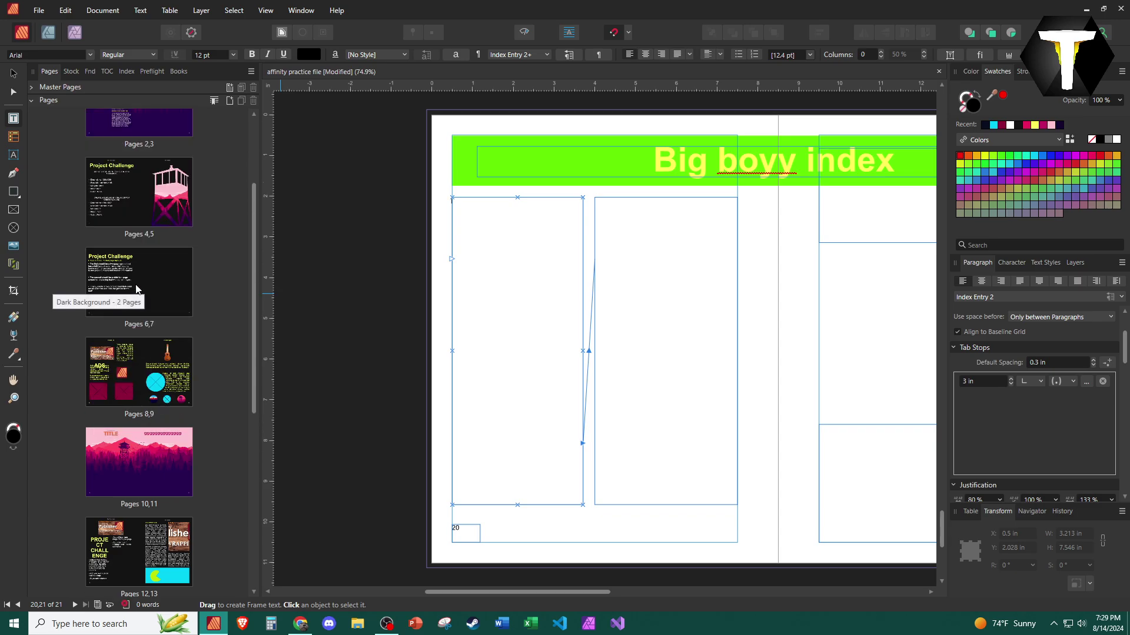
scroll(136, 288, up, 2)
scroll(123, 318, down, 6)
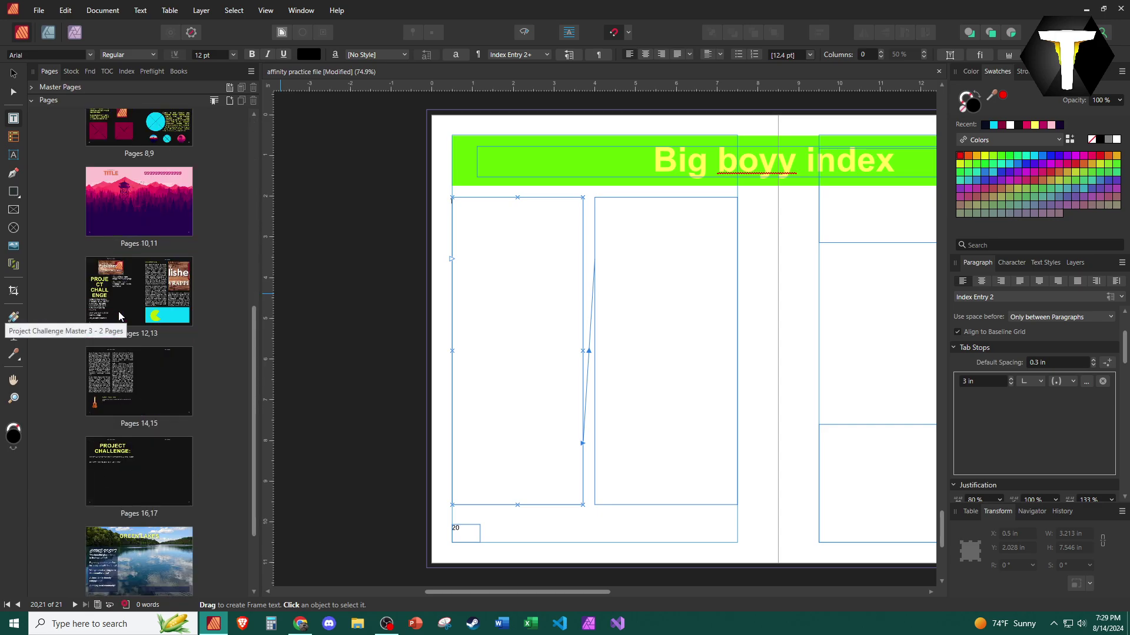
scroll(119, 317, down, 2)
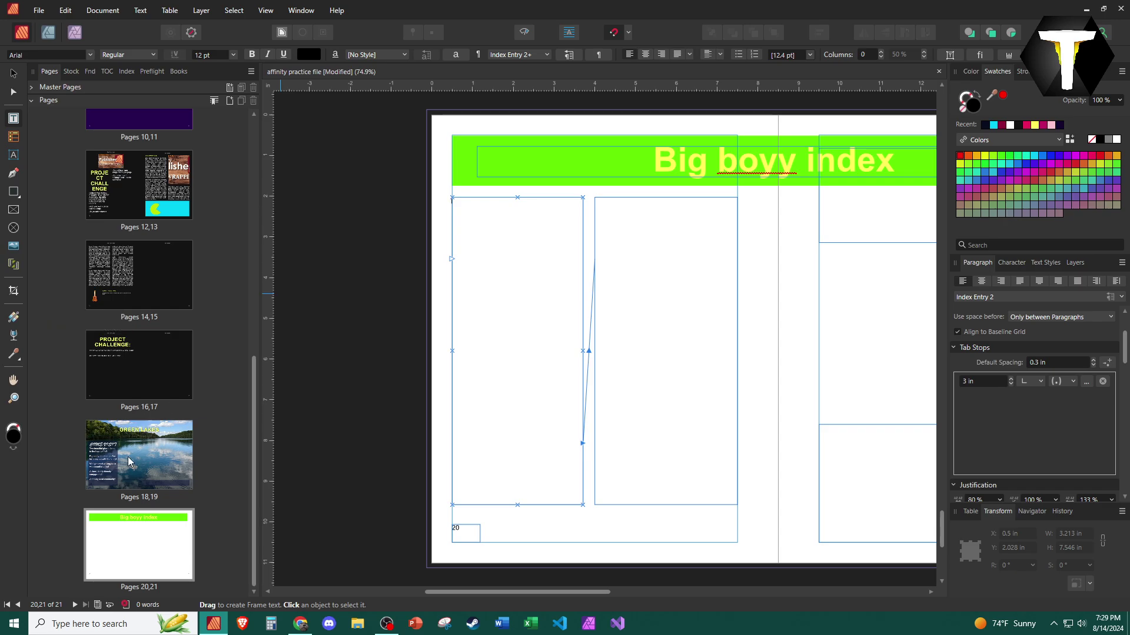
scroll(129, 461, up, 5)
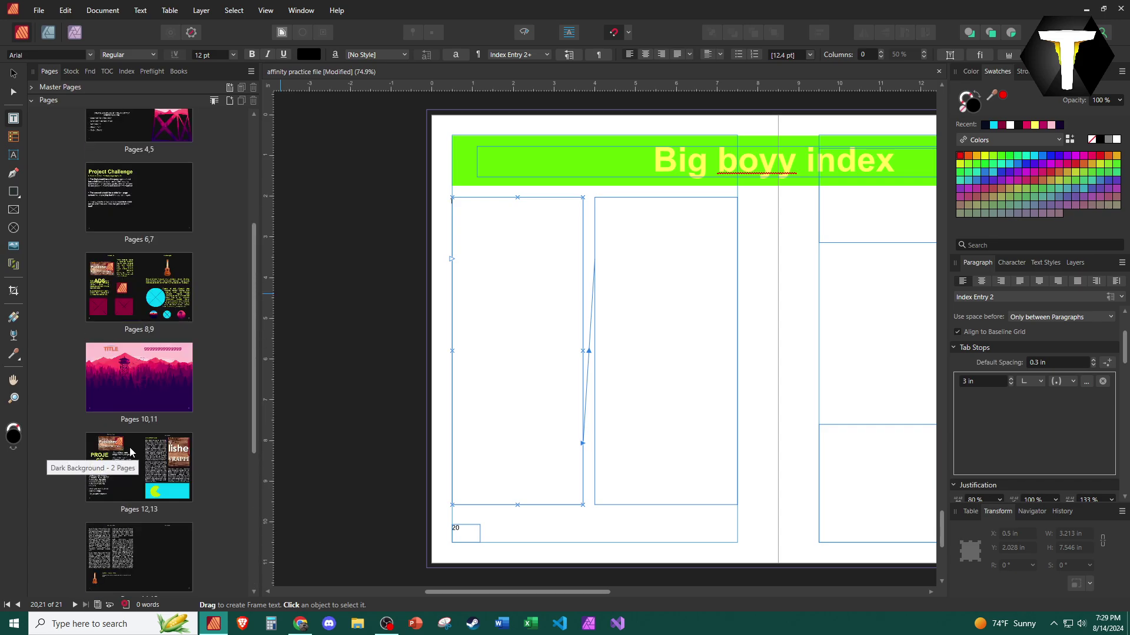
click(92, 468)
click(112, 580)
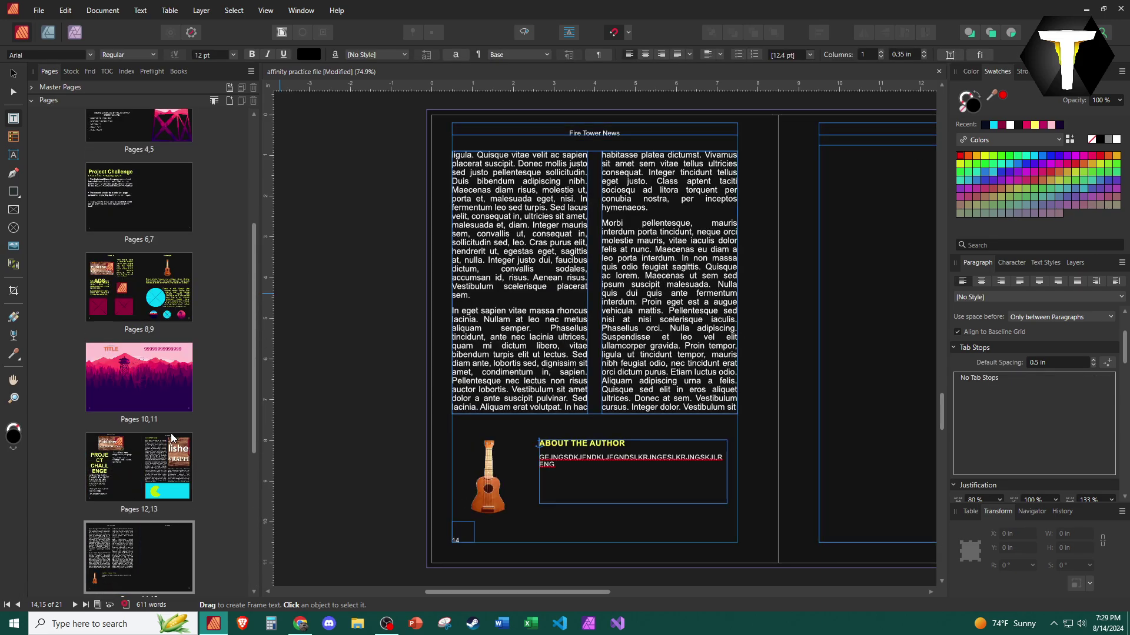
scroll(156, 372, up, 2)
scroll(156, 372, up, 2)
click(120, 244)
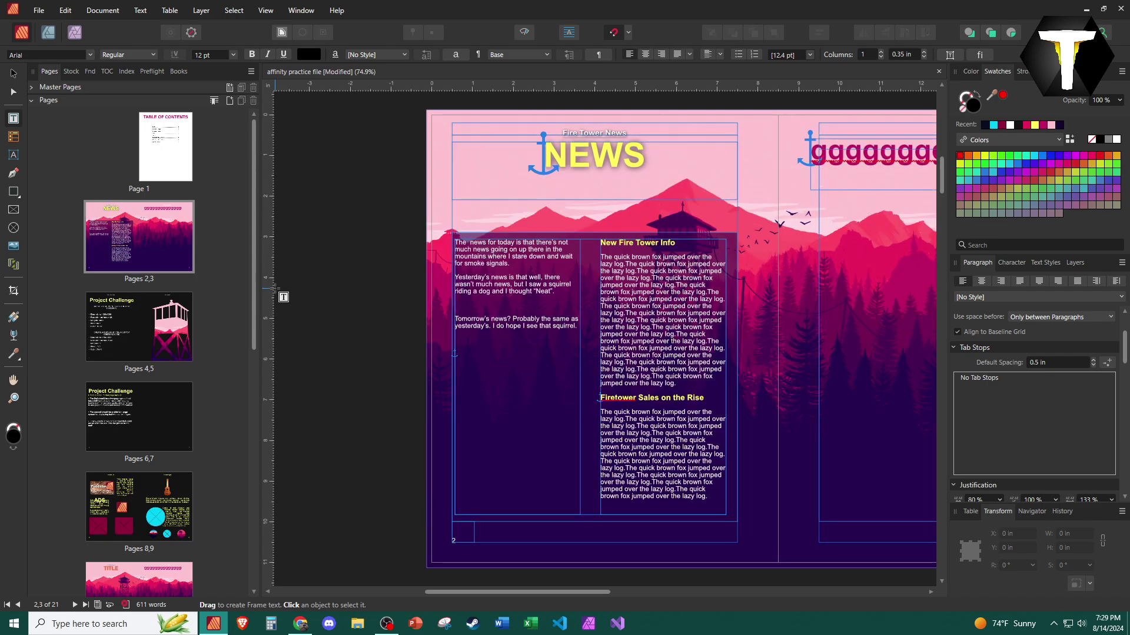
scroll(536, 264, up, 4)
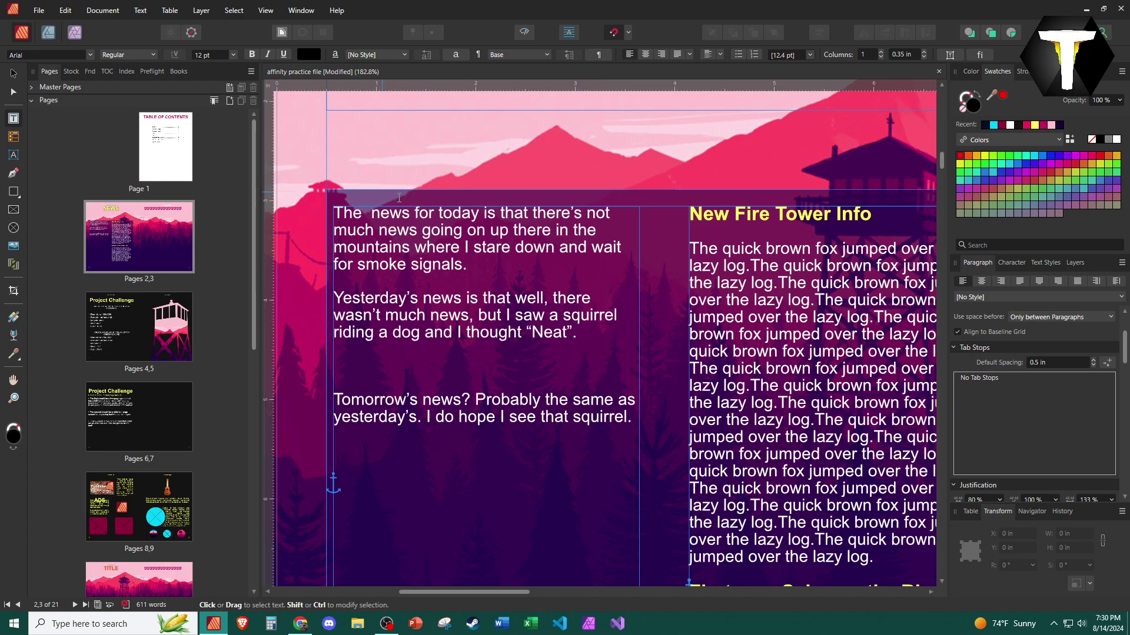
Delete the blank line between the “Neat”.” paragraph and Tomorrow's news paragraph.
drag(401, 228, 467, 264)
drag(466, 333, 543, 333)
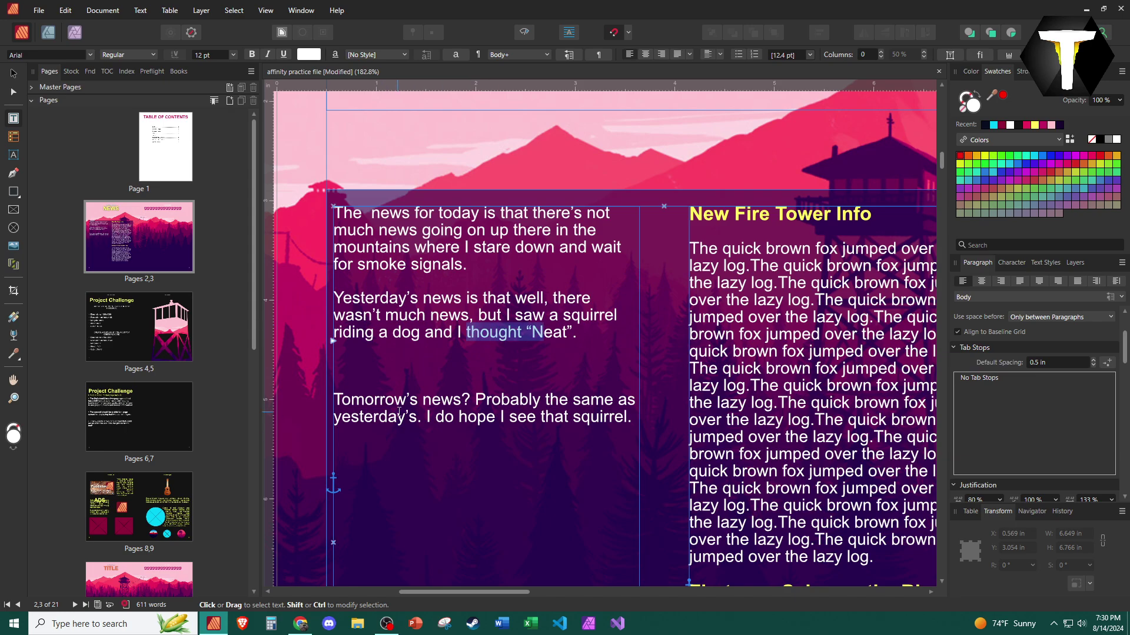
drag(399, 412, 482, 415)
click(453, 401)
click(450, 376)
key(BackSpace)
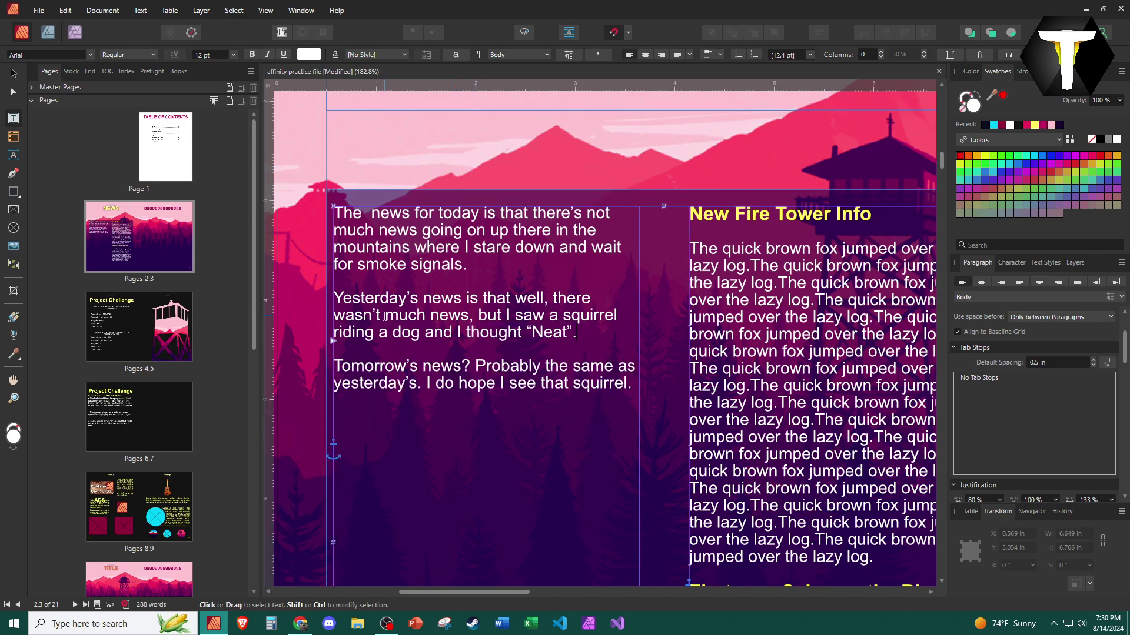
Review the news paragraphs, ending with the sentence 'I do hope I see that squirrel.' selected.
click(360, 286)
double_click(366, 214)
click(430, 282)
drag(352, 298, 582, 339)
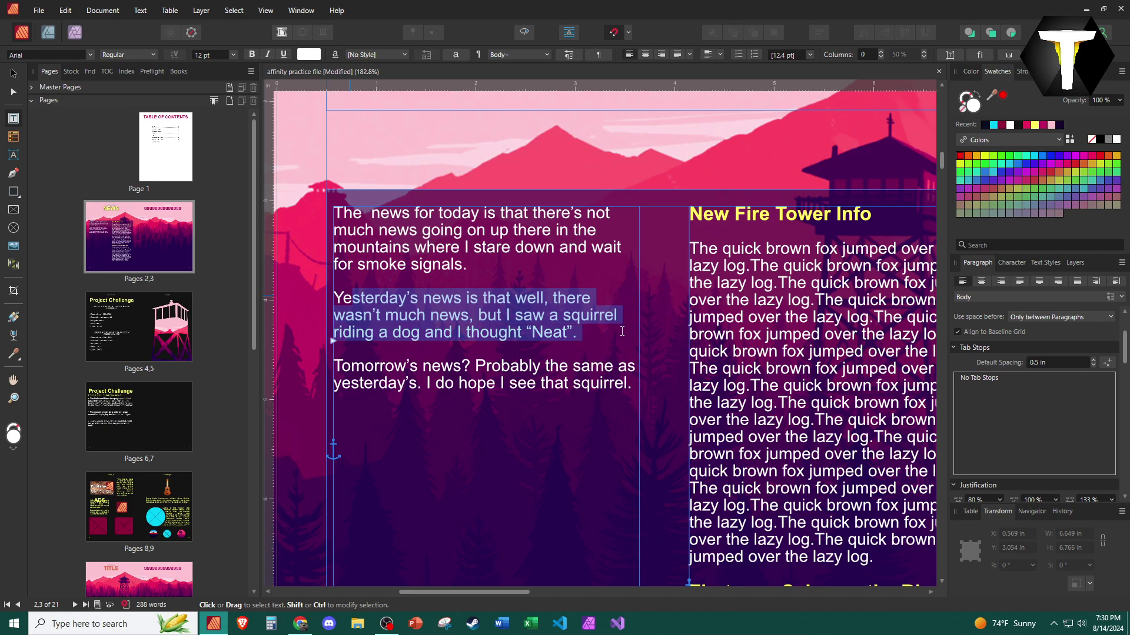
click(388, 355)
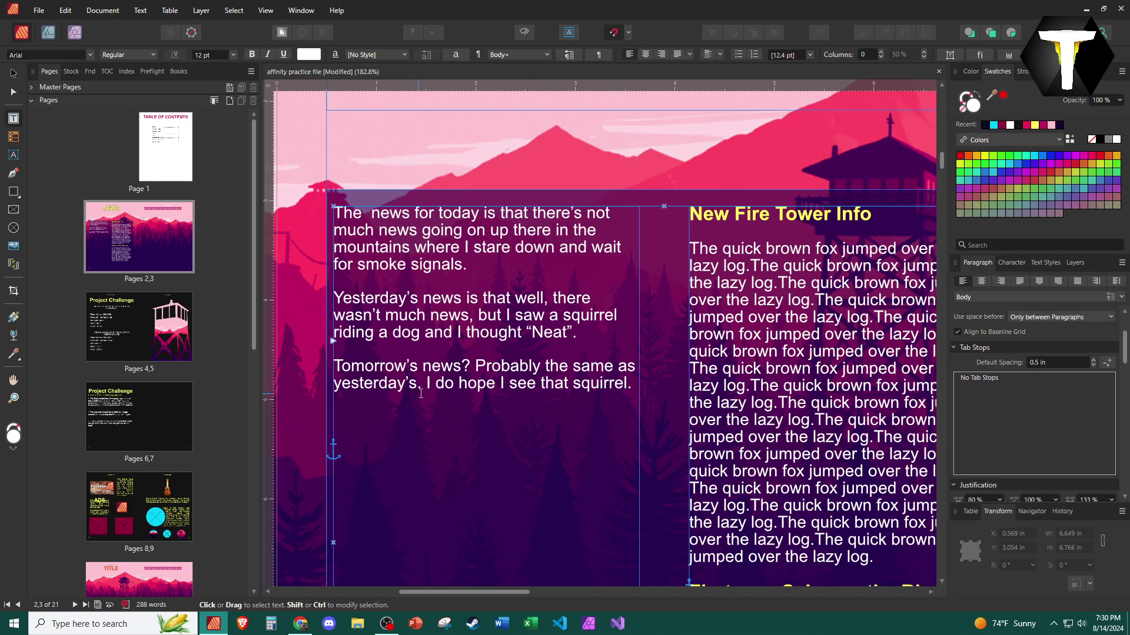
drag(428, 391, 637, 386)
Select the NEWS heading word on the spread.
click(660, 376)
scroll(718, 403, down, 3)
scroll(489, 246, up, 5)
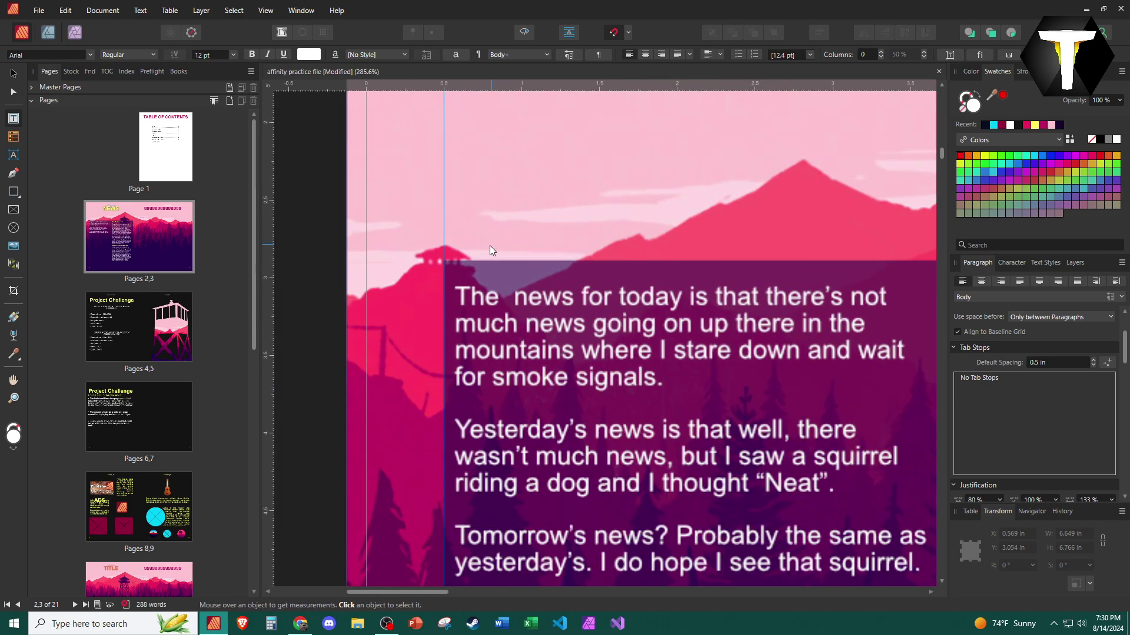
scroll(582, 377, right, 2)
scroll(597, 318, down, 2)
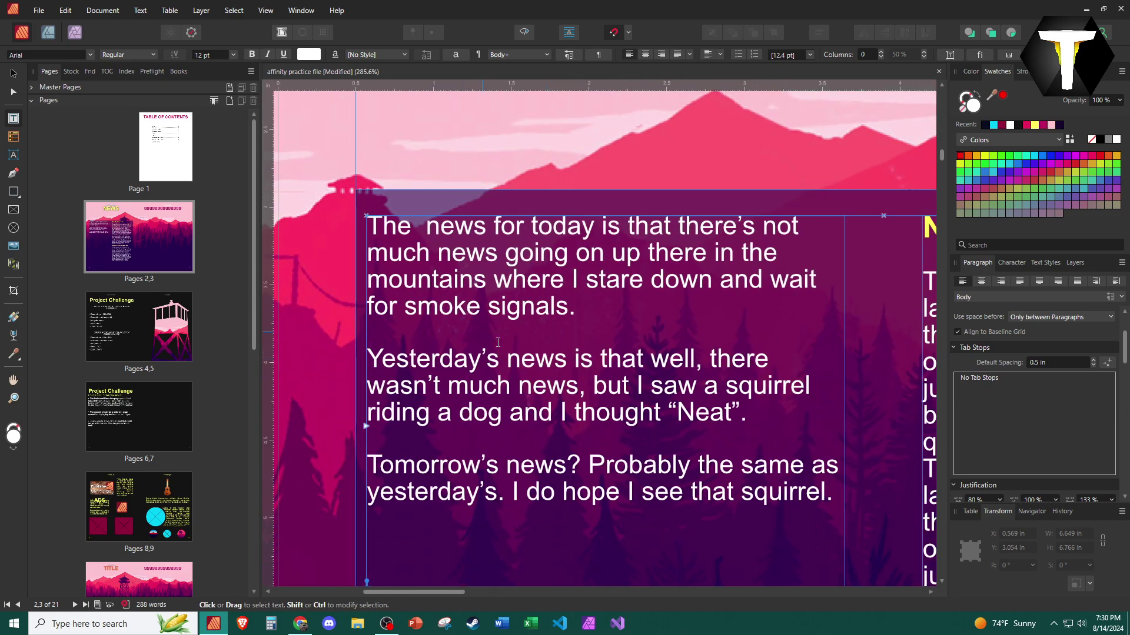
scroll(612, 300, up, 6)
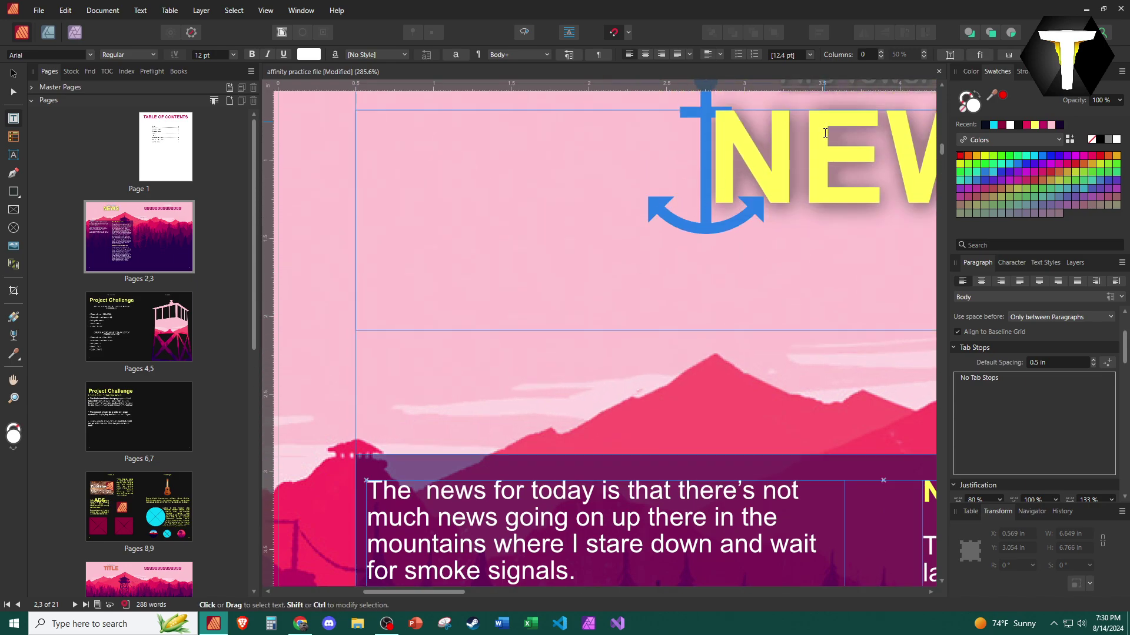
double_click(825, 173)
scroll(544, 202, down, 4)
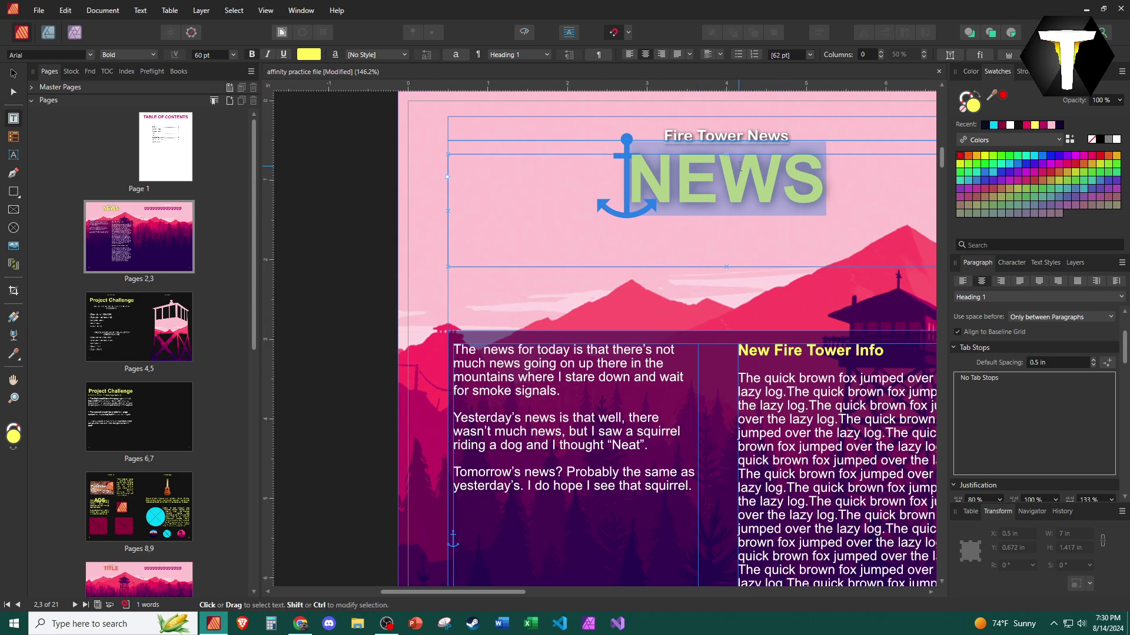
Insert an index mark for NEWS with NEWS as parent topic and override style [No Style].
click(141, 10)
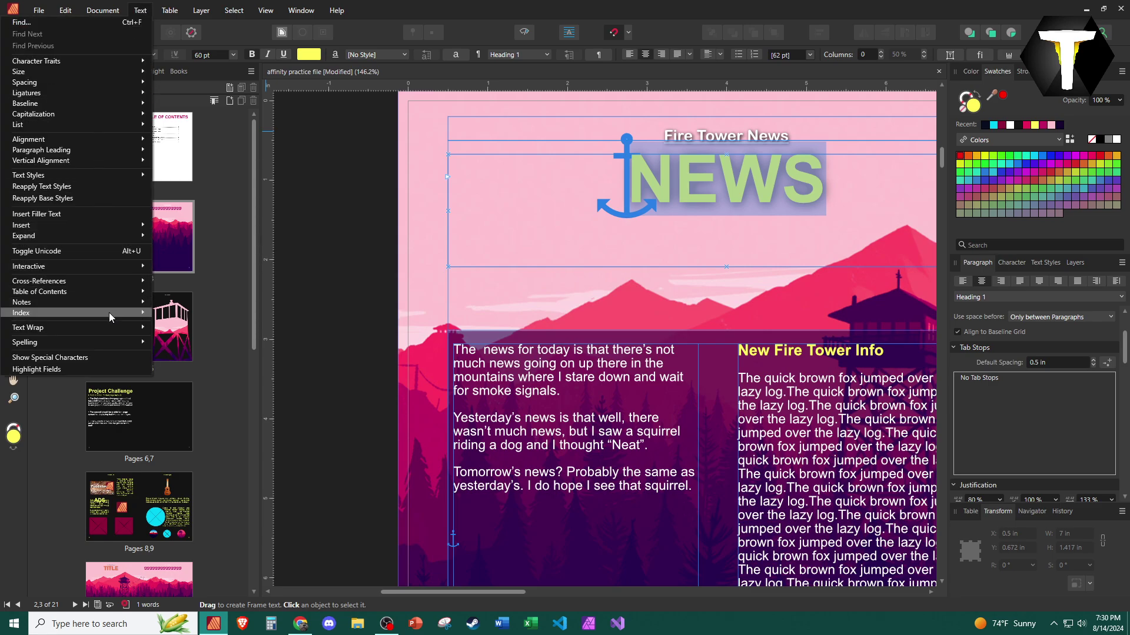
mouse_move(109, 317)
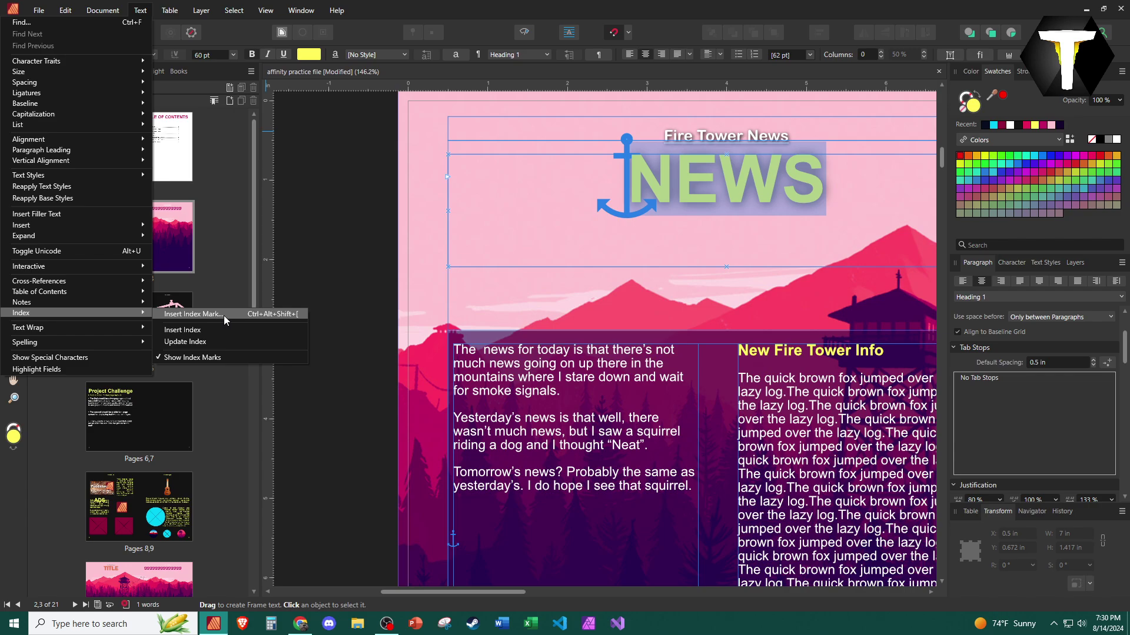
click(292, 317)
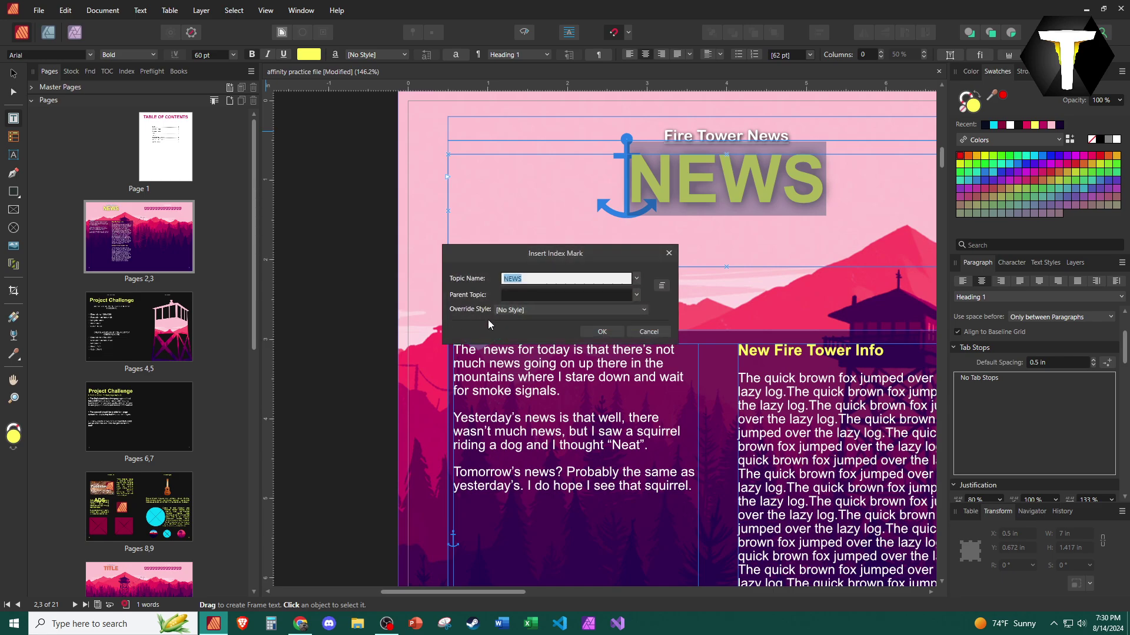
drag(555, 253, 489, 242)
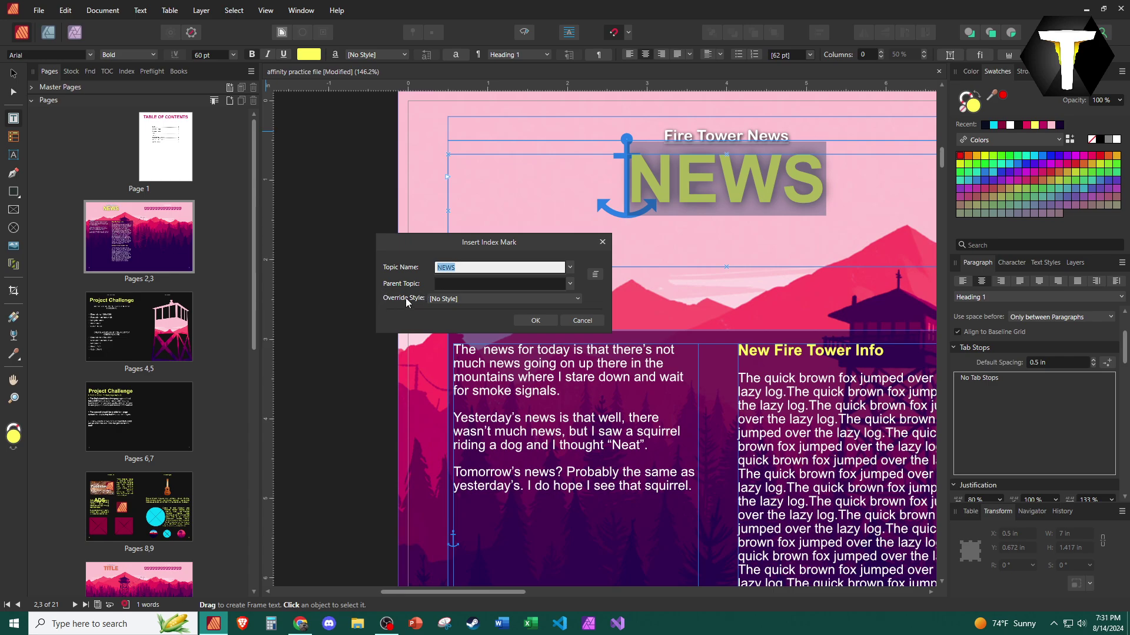
click(475, 298)
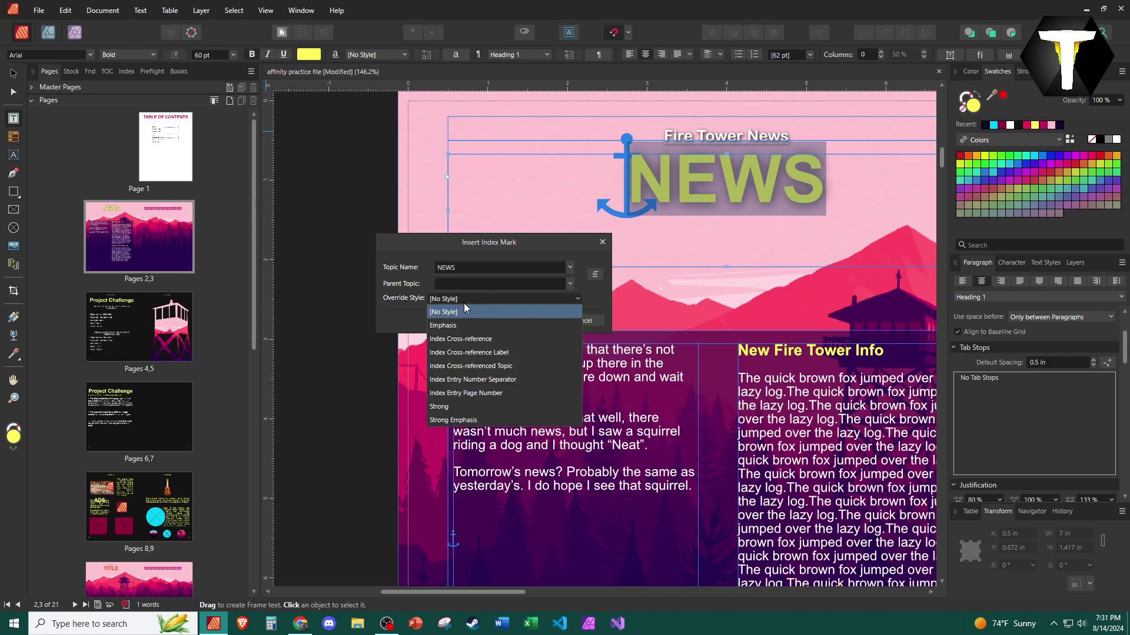
click(400, 320)
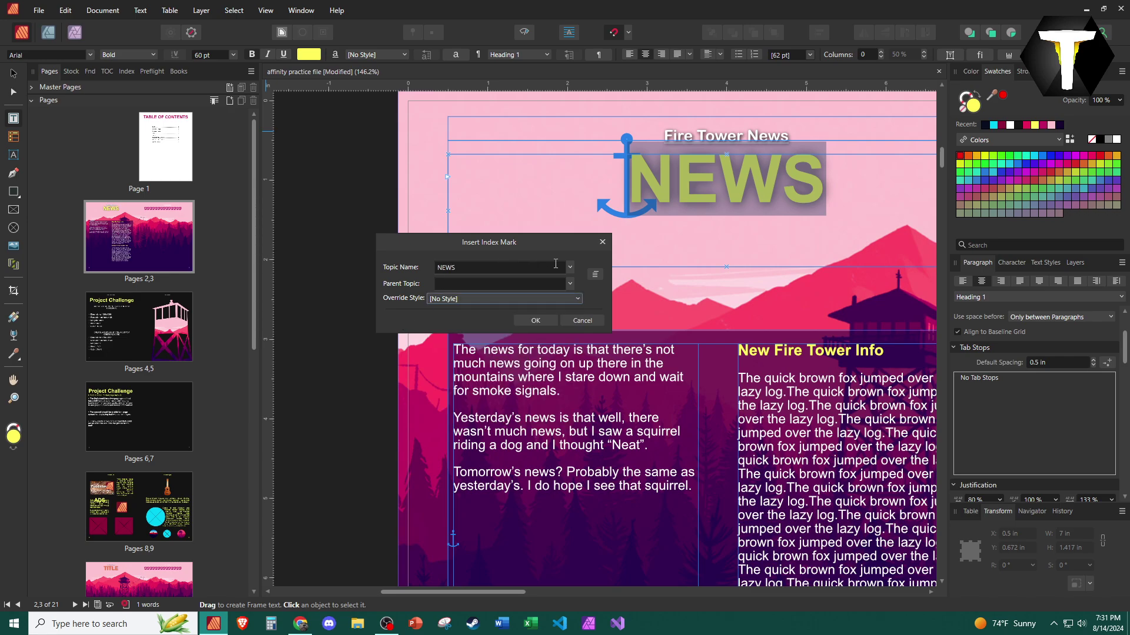
click(595, 274)
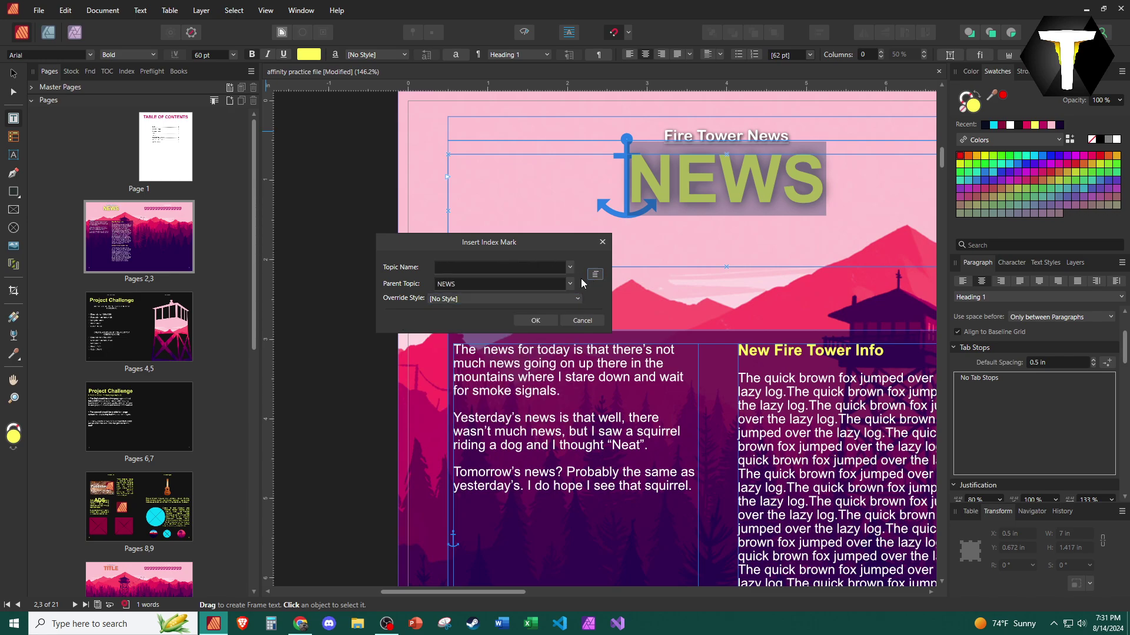
click(456, 303)
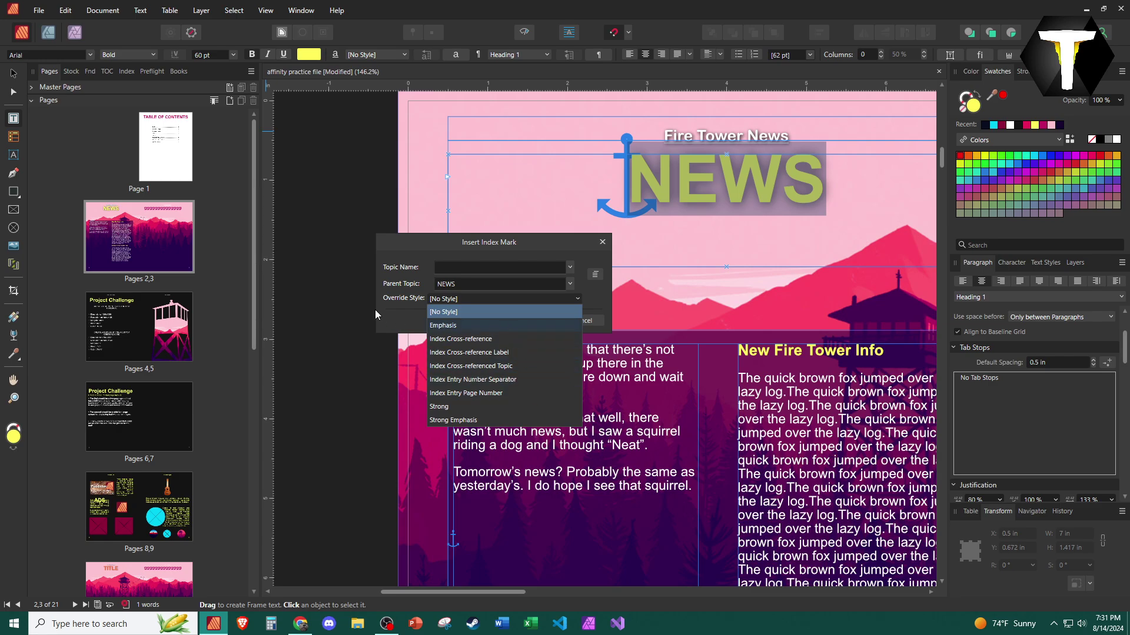
click(451, 267)
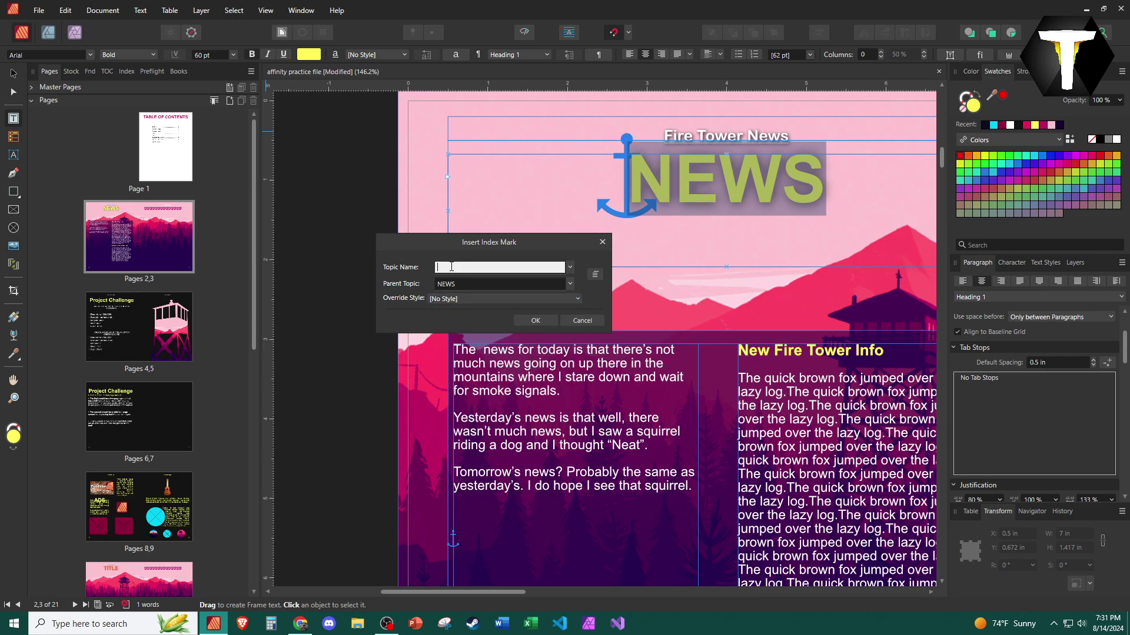
click(528, 320)
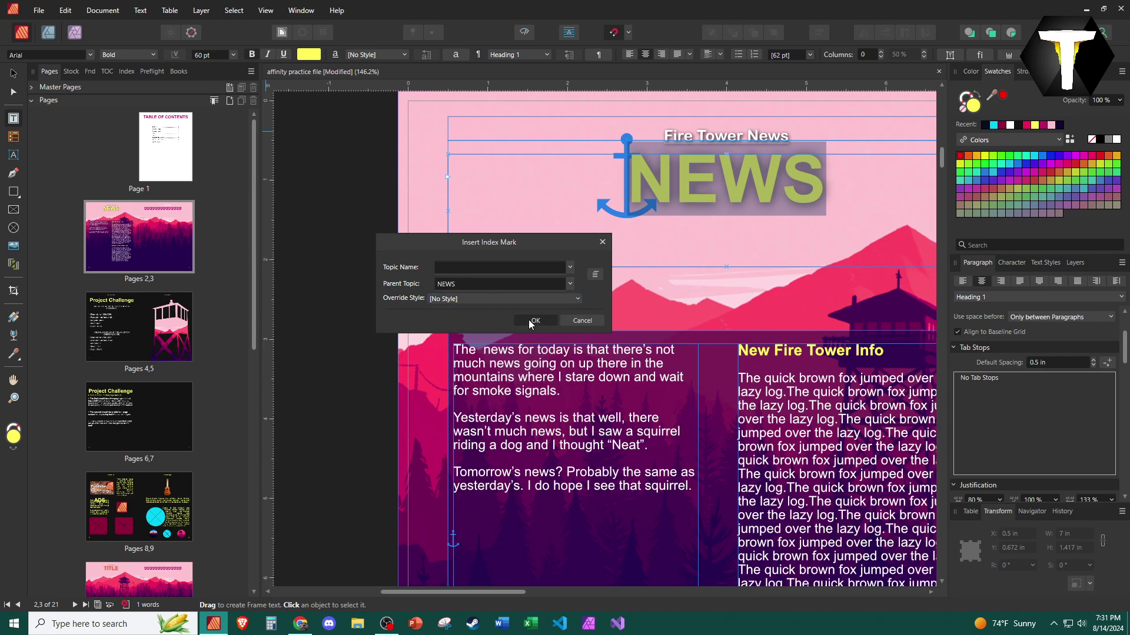
click(529, 320)
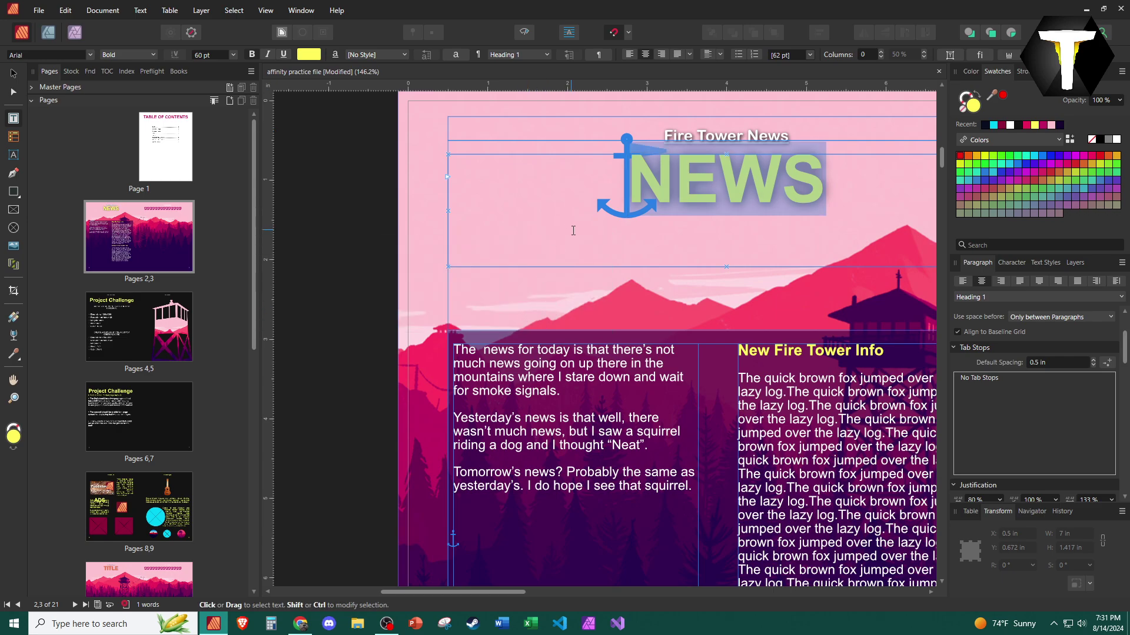
Add an index mark for the word 'today' under the parent topic NEWS.
scroll(528, 273, down, 2)
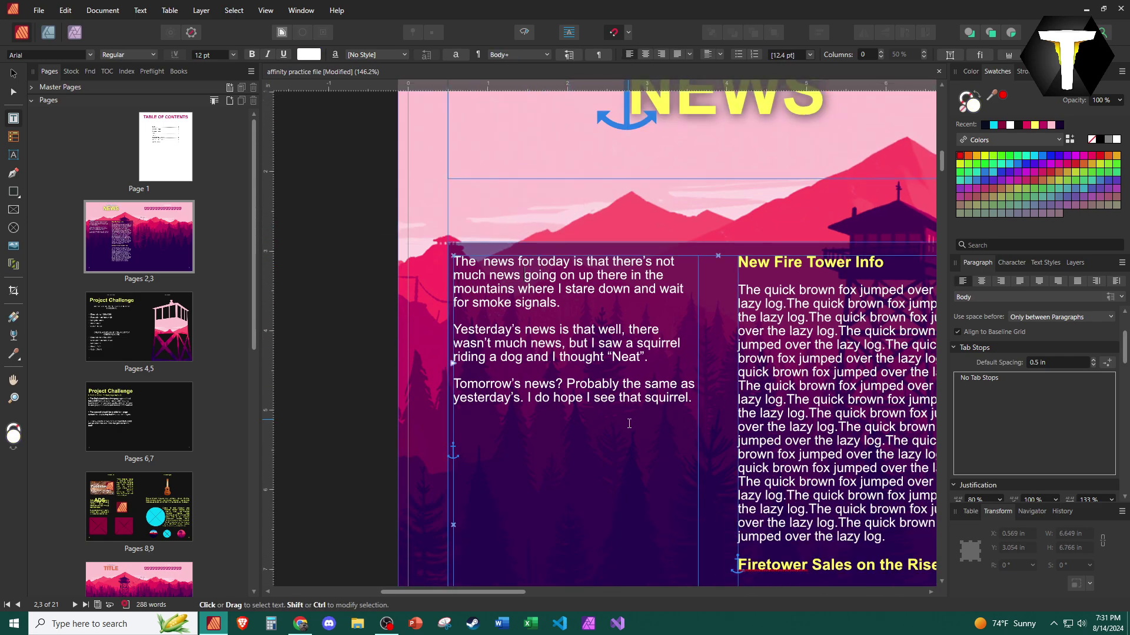
drag(456, 424, 462, 232)
key(Escape)
click(141, 12)
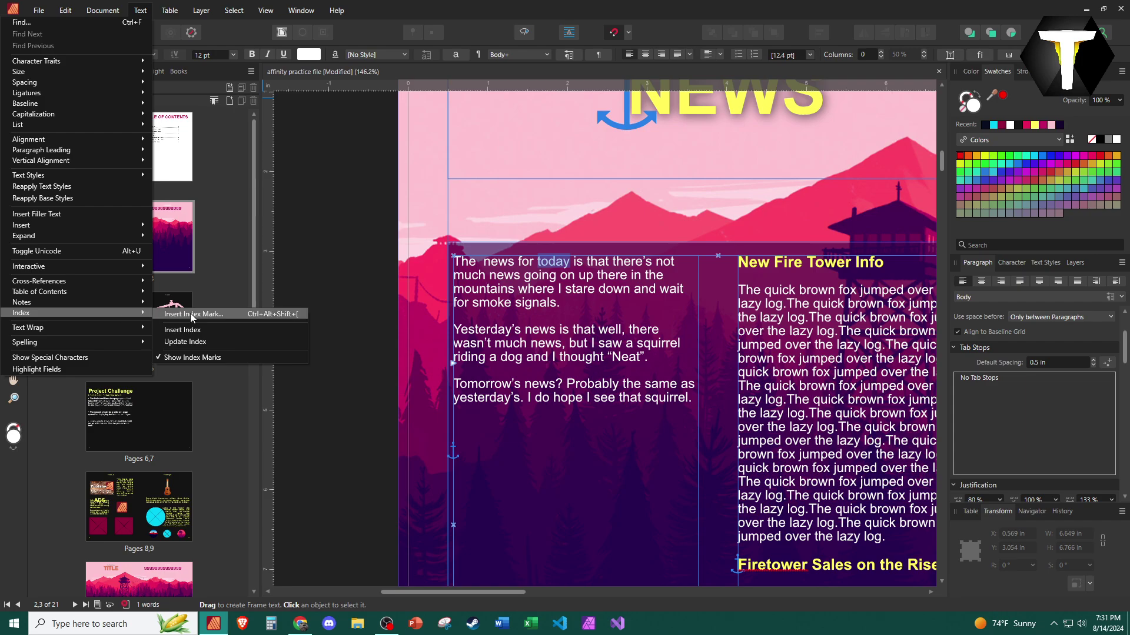
click(191, 313)
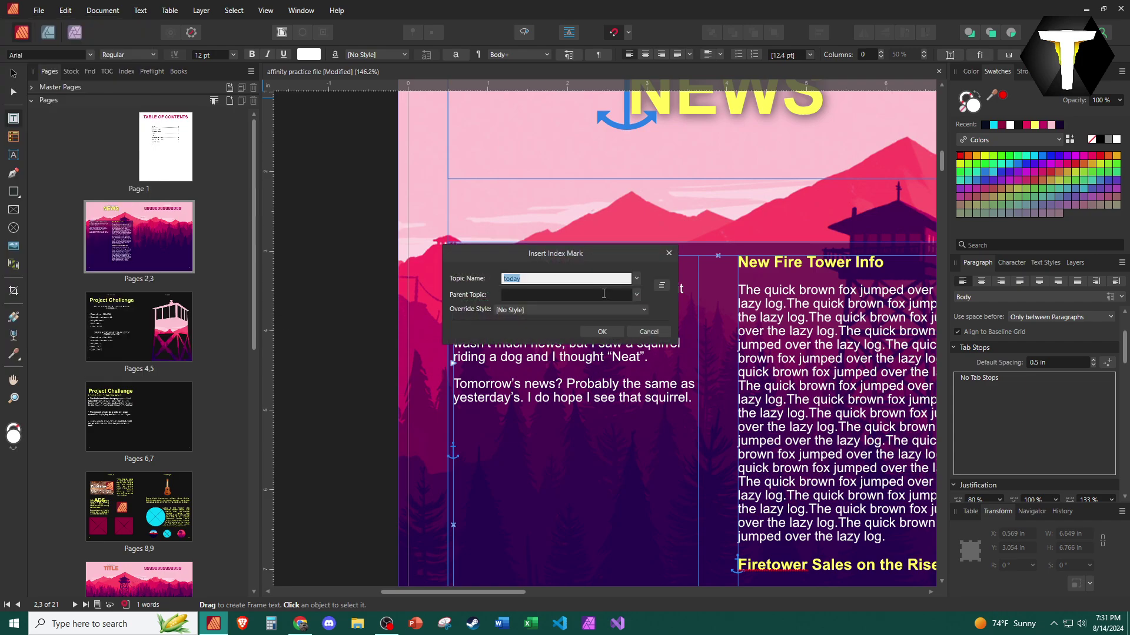
click(638, 295)
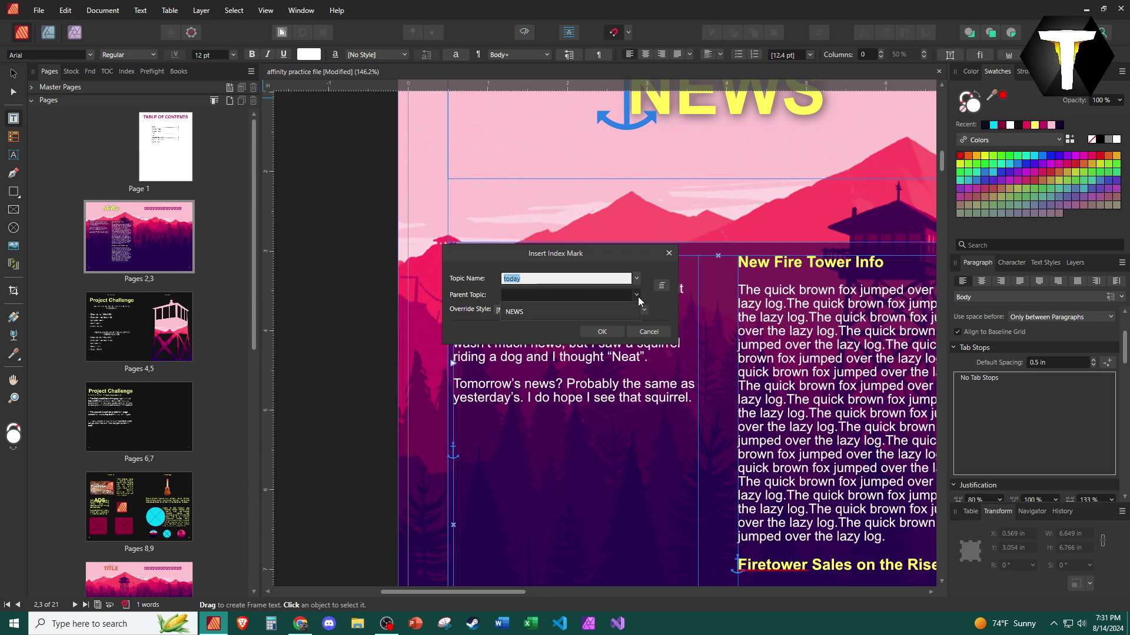
click(606, 313)
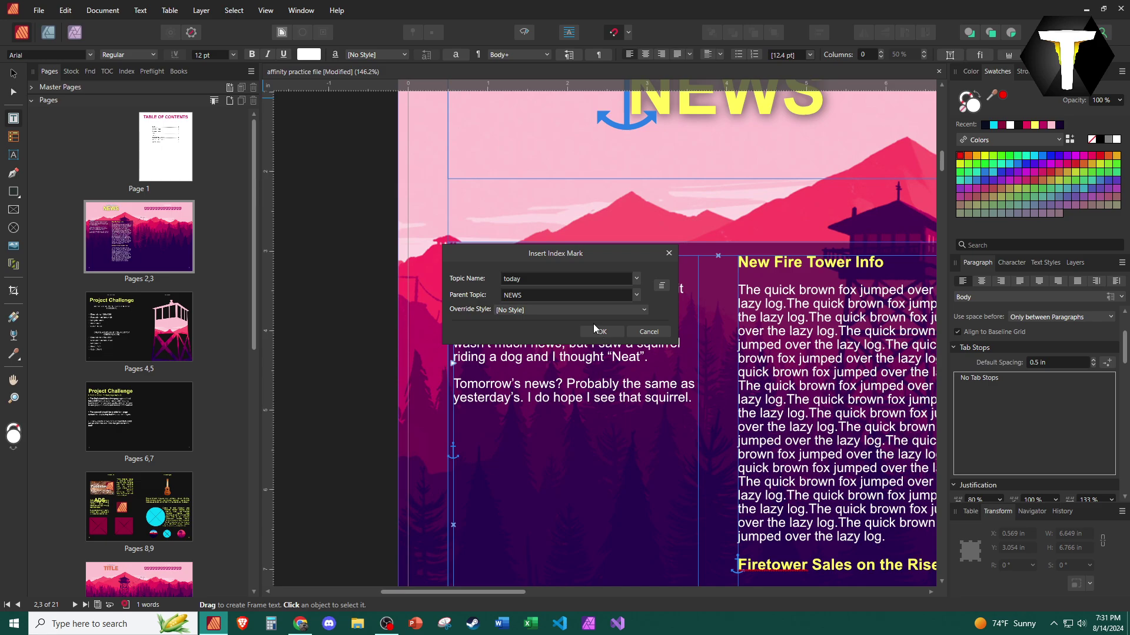
click(602, 308)
click(601, 313)
click(601, 331)
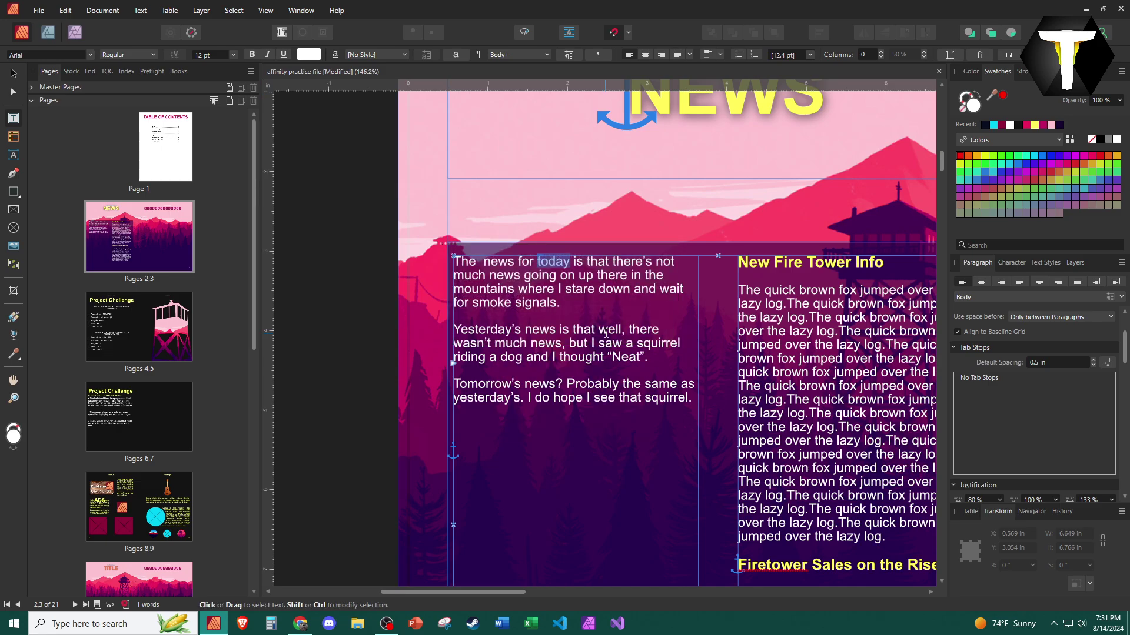
Add an index mark for the word 'Yesterday's'.
click(523, 329)
double_click(500, 331)
click(203, 13)
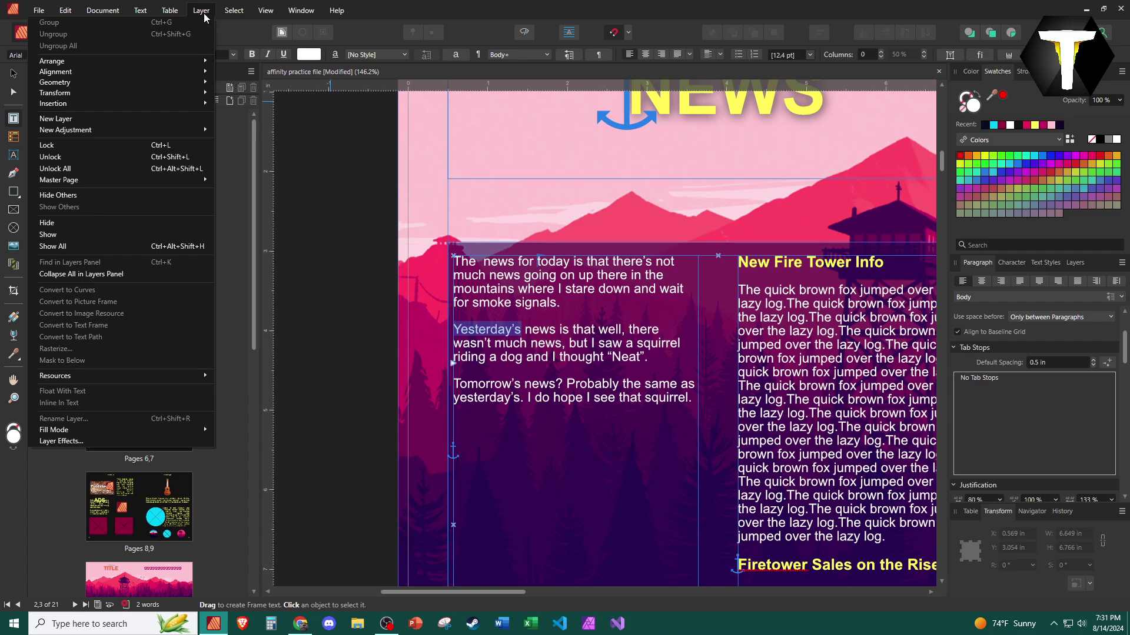
mouse_move(140, 10)
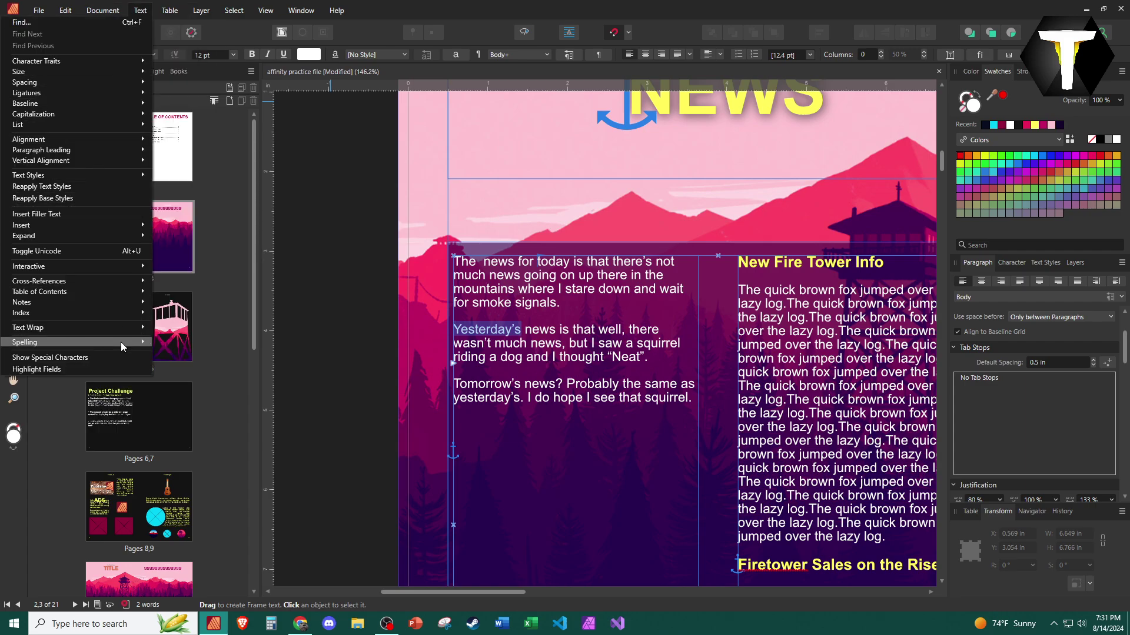
mouse_move(132, 313)
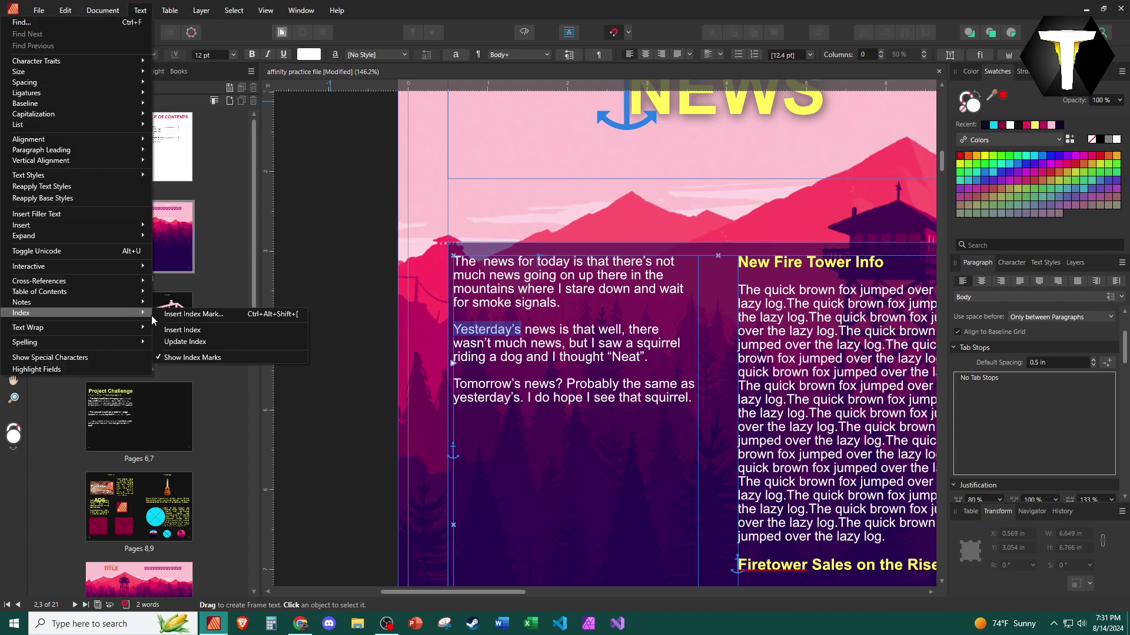
click(182, 315)
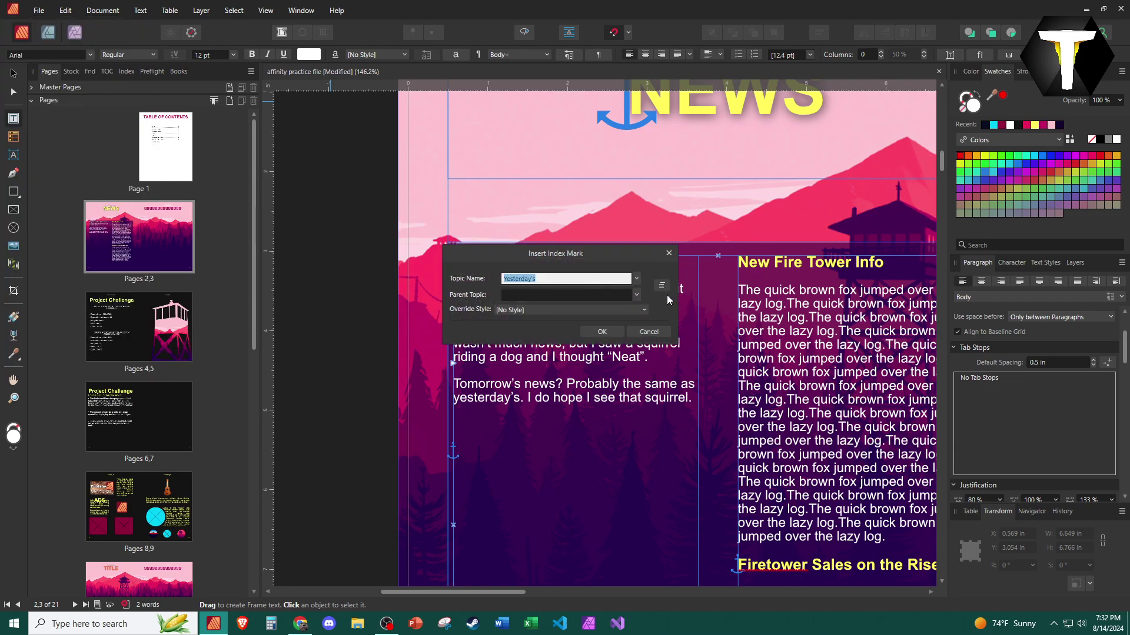
click(601, 332)
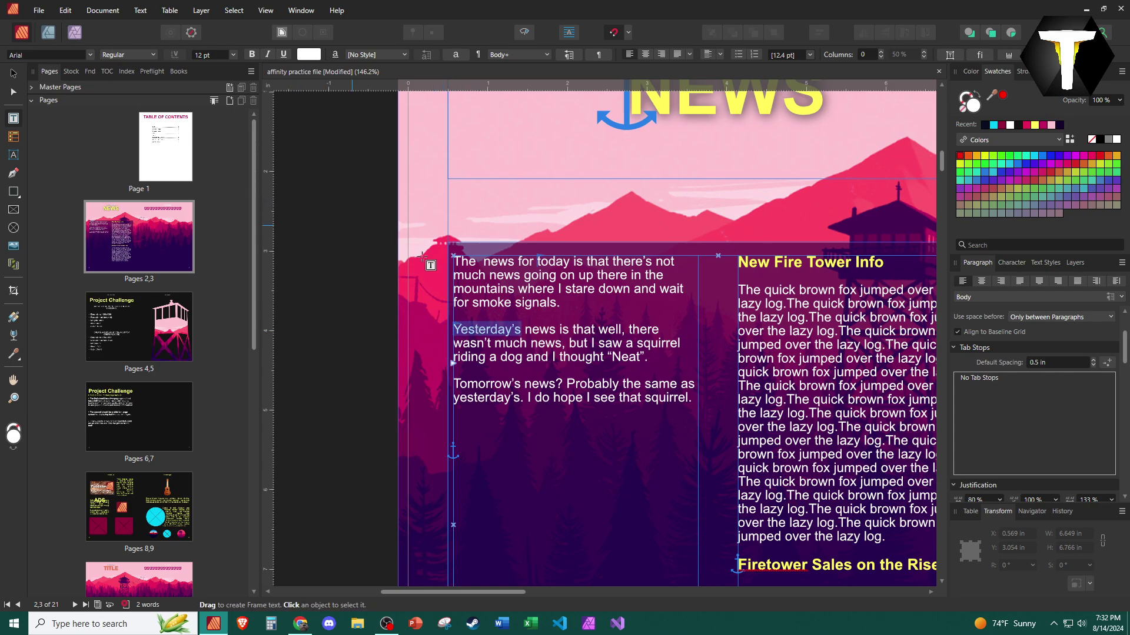
Add an index mark for 'Yesterday' under the parent topic NEWS.
click(516, 331)
drag(512, 329, 449, 322)
click(140, 10)
mouse_move(130, 326)
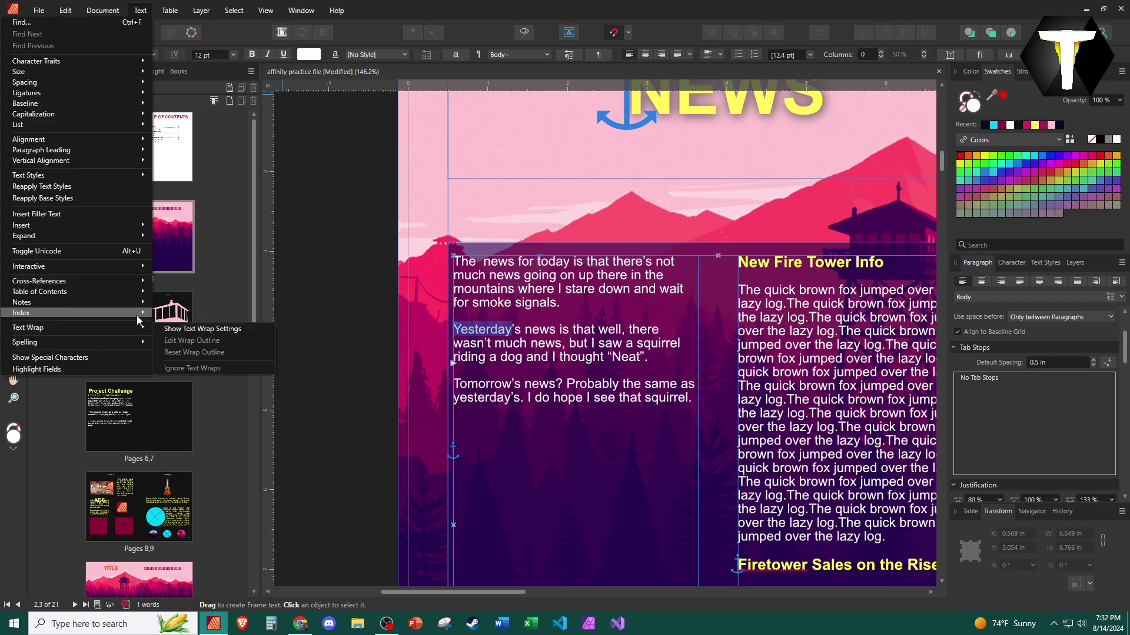
click(214, 323)
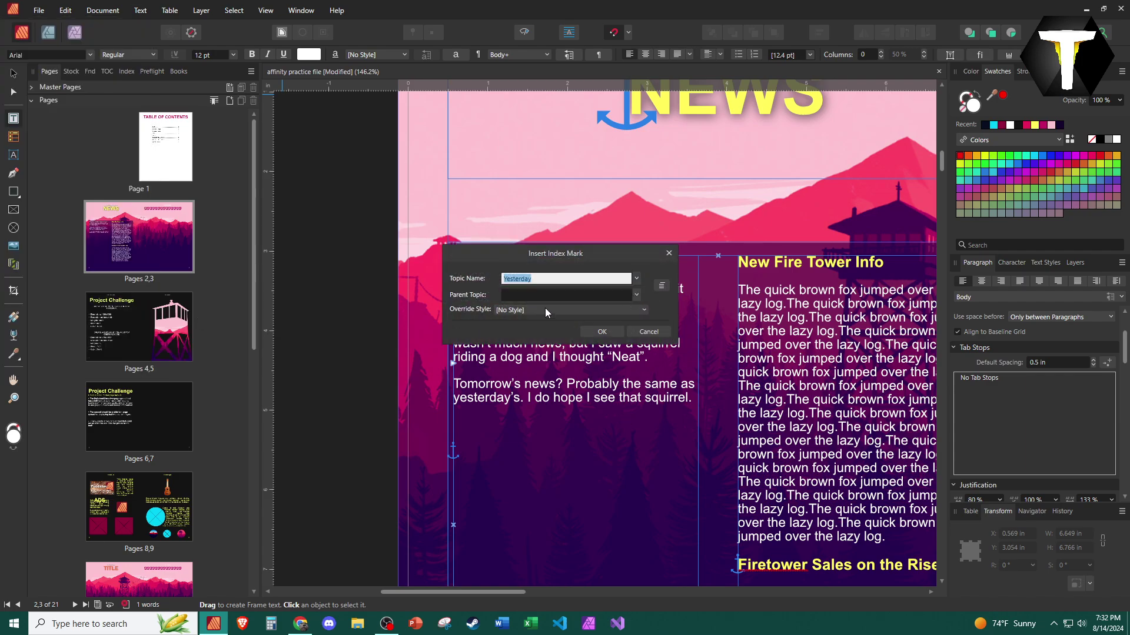
click(637, 295)
click(551, 312)
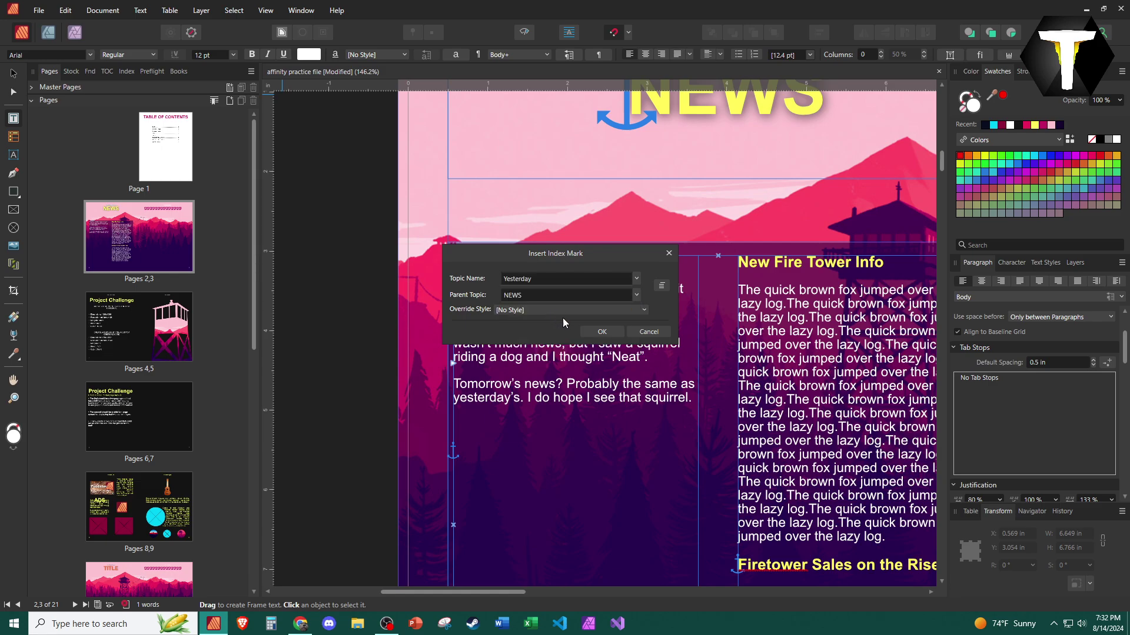
click(609, 334)
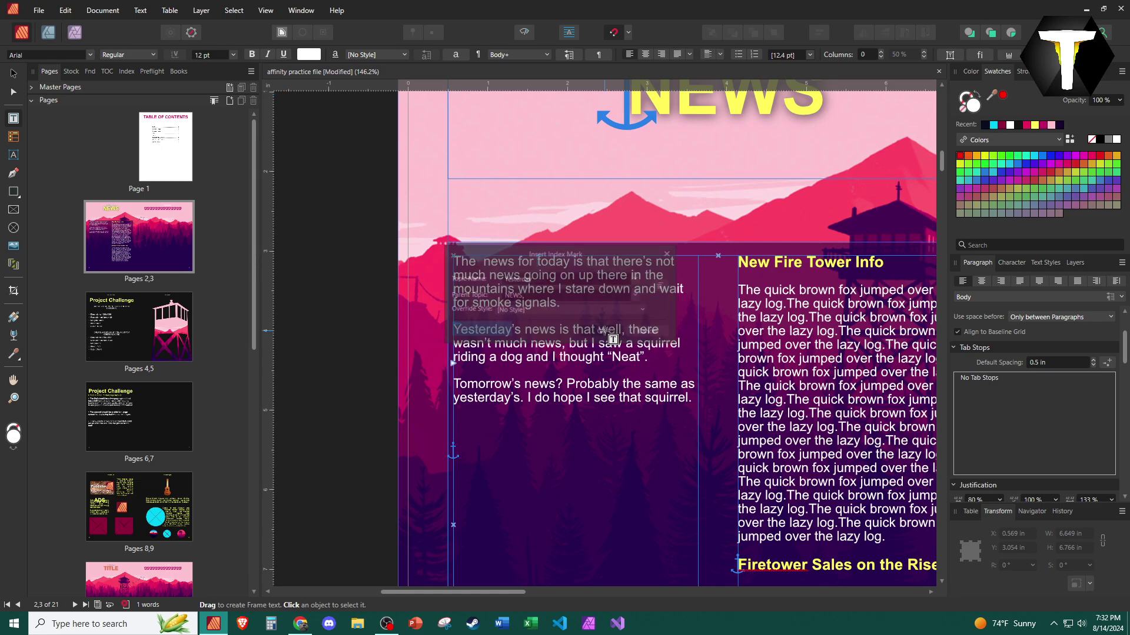
Add an index mark for 'Tomorrow' under the parent topic NEWS.
click(477, 390)
double_click(497, 385)
click(141, 11)
mouse_move(116, 312)
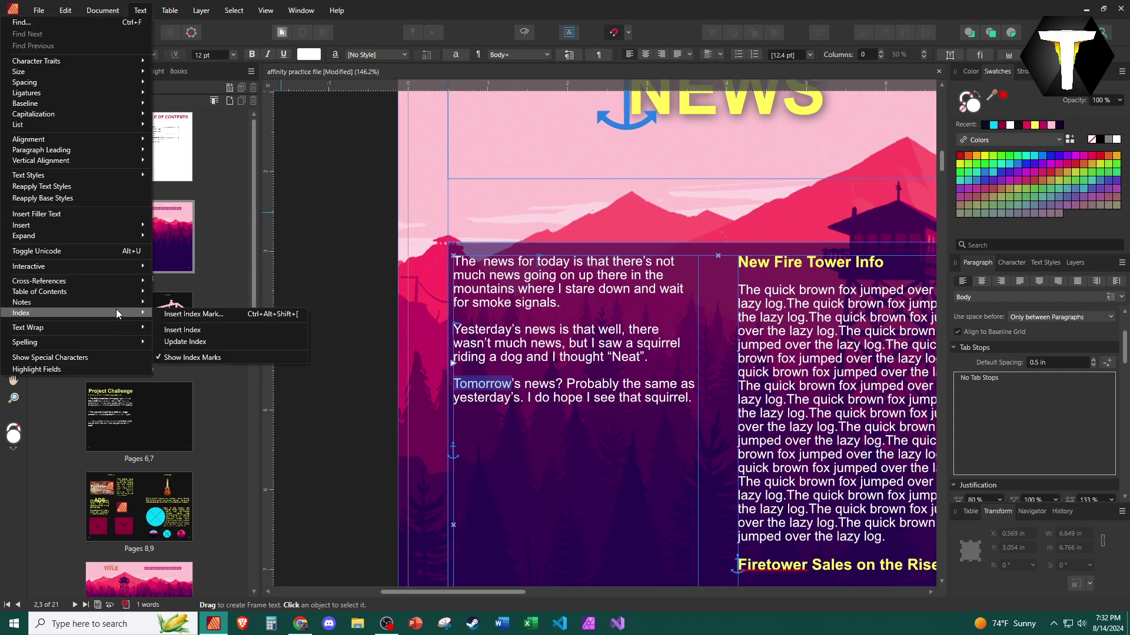
click(192, 315)
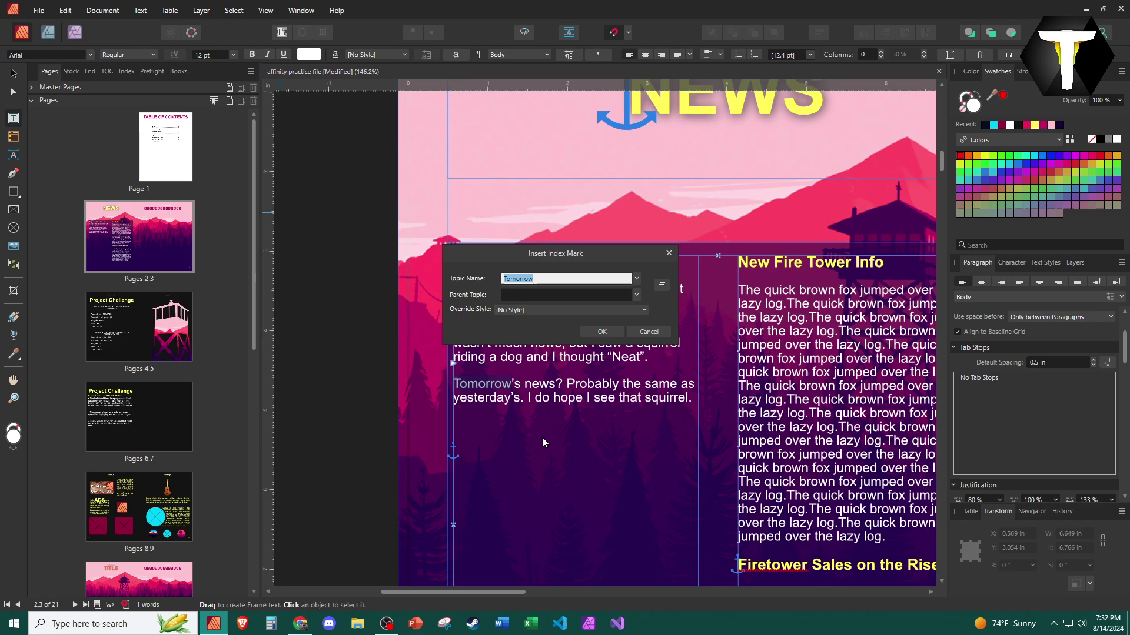
click(637, 295)
click(535, 328)
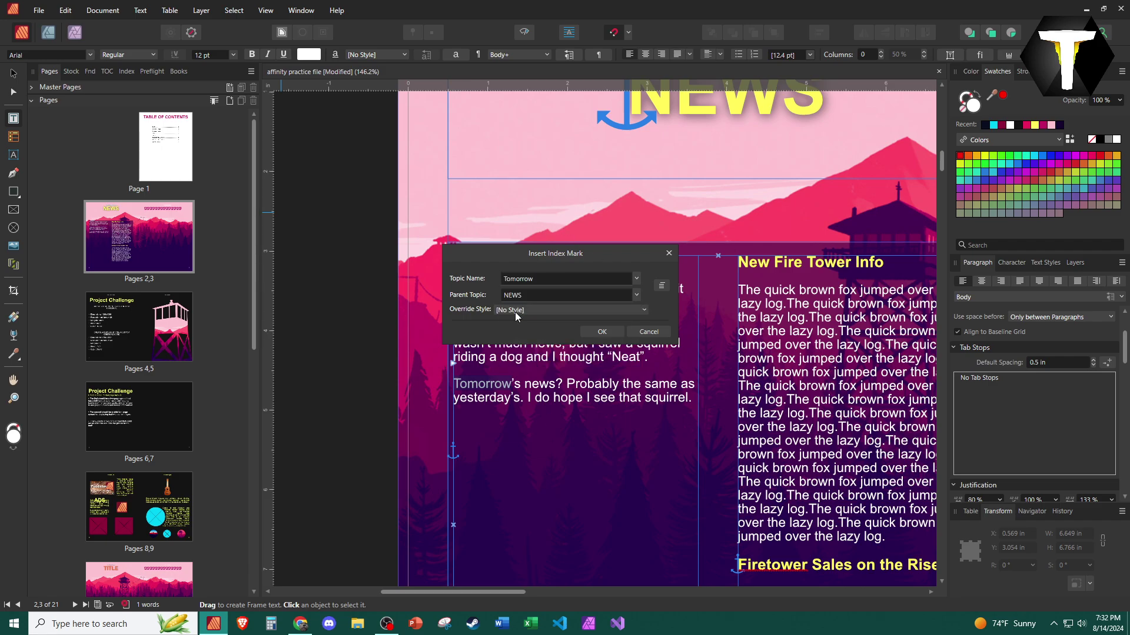
click(603, 332)
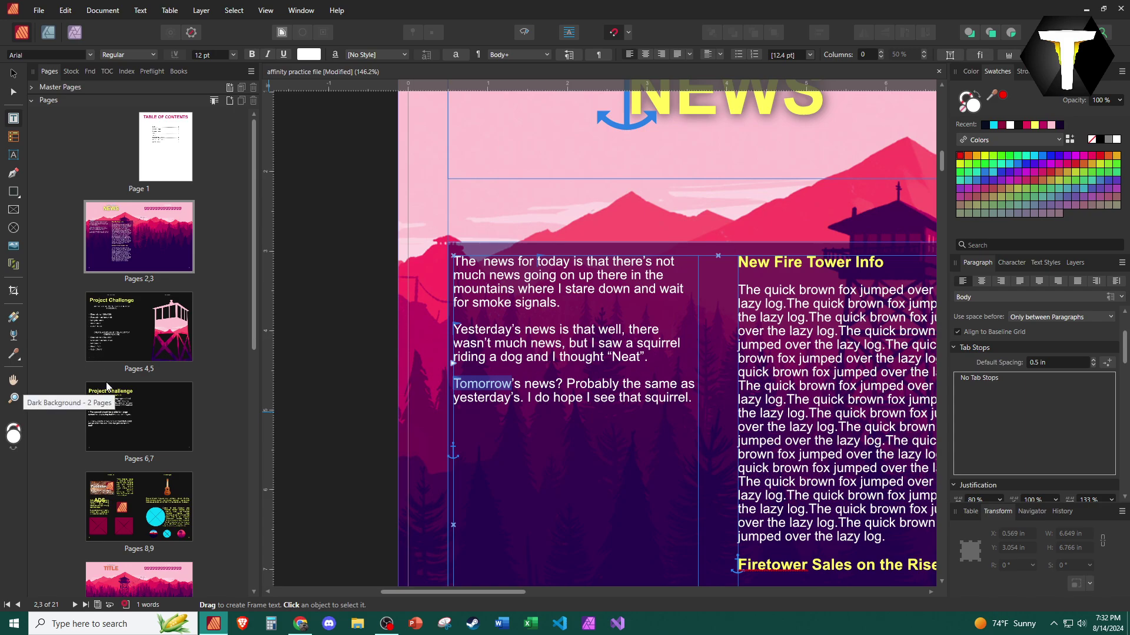
Go to the pages 20–21 spread and select the index text frame.
scroll(115, 373, down, 5)
scroll(132, 363, down, 5)
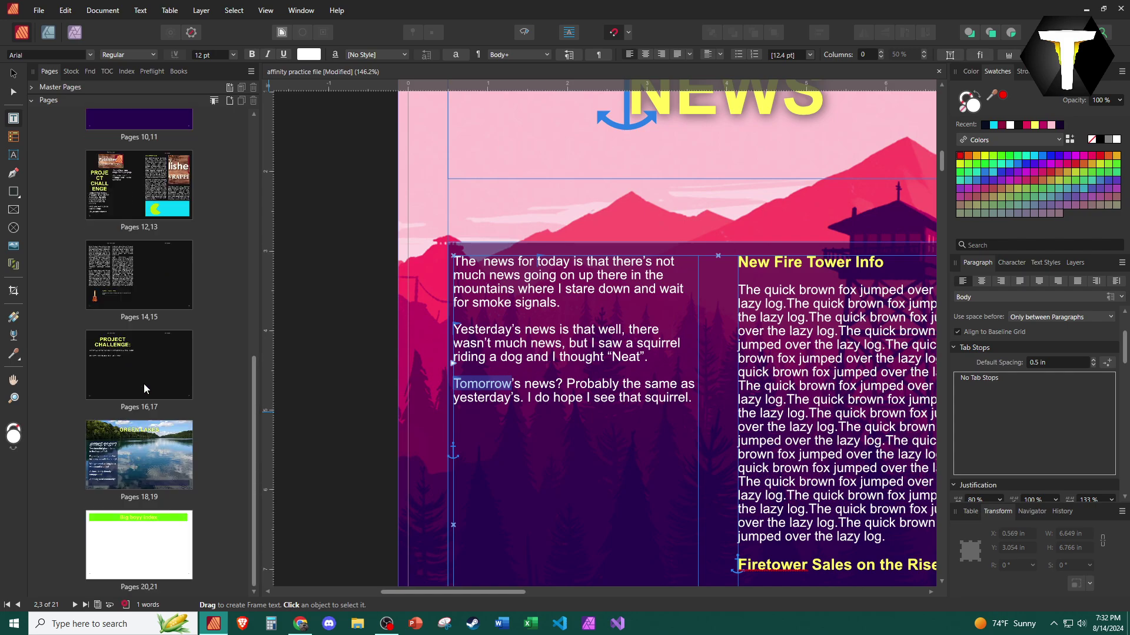
click(149, 562)
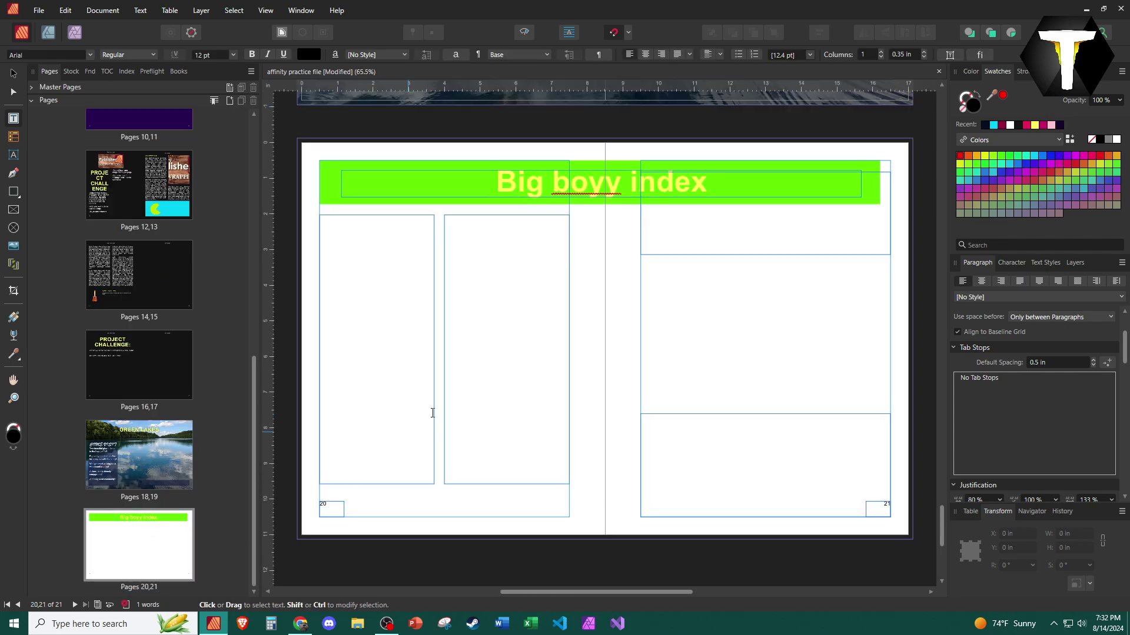
click(387, 306)
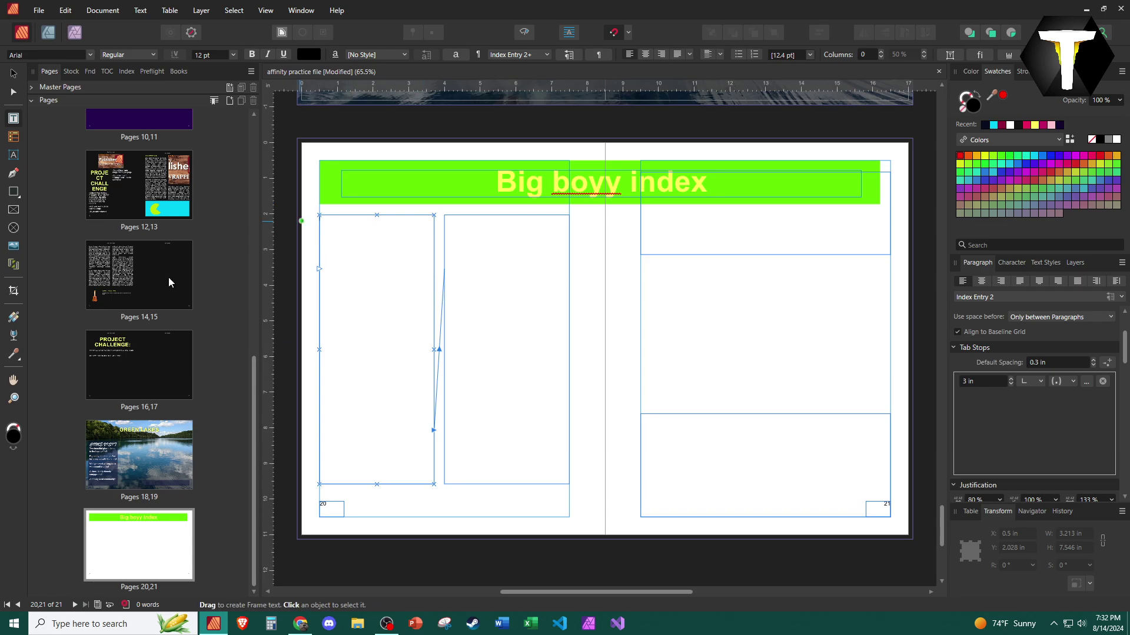
click(141, 12)
mouse_move(134, 312)
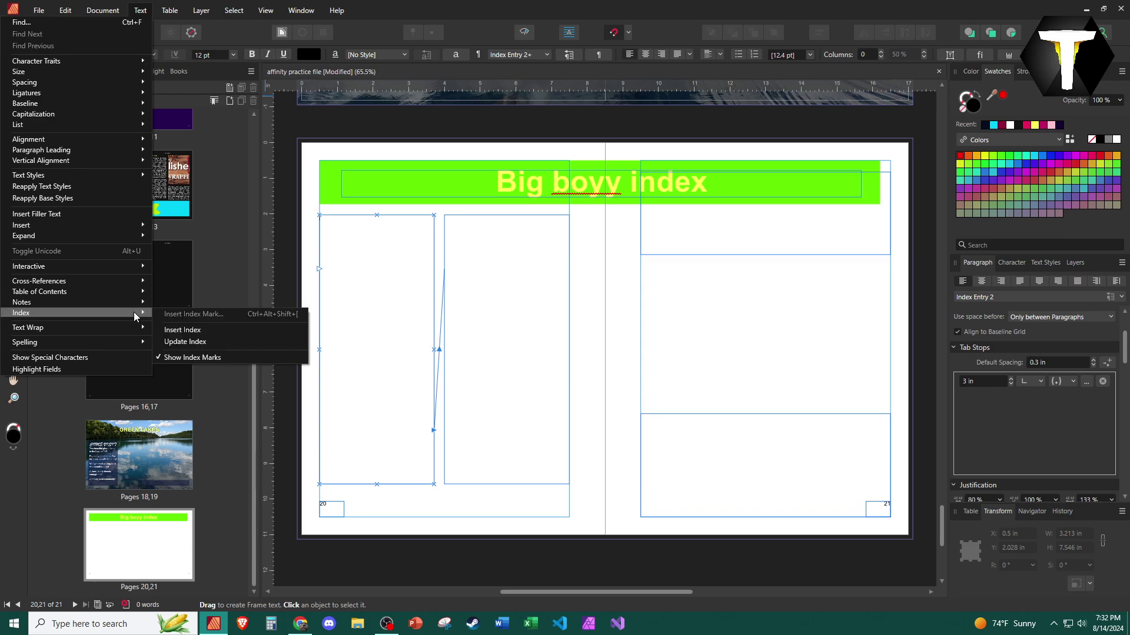
click(230, 331)
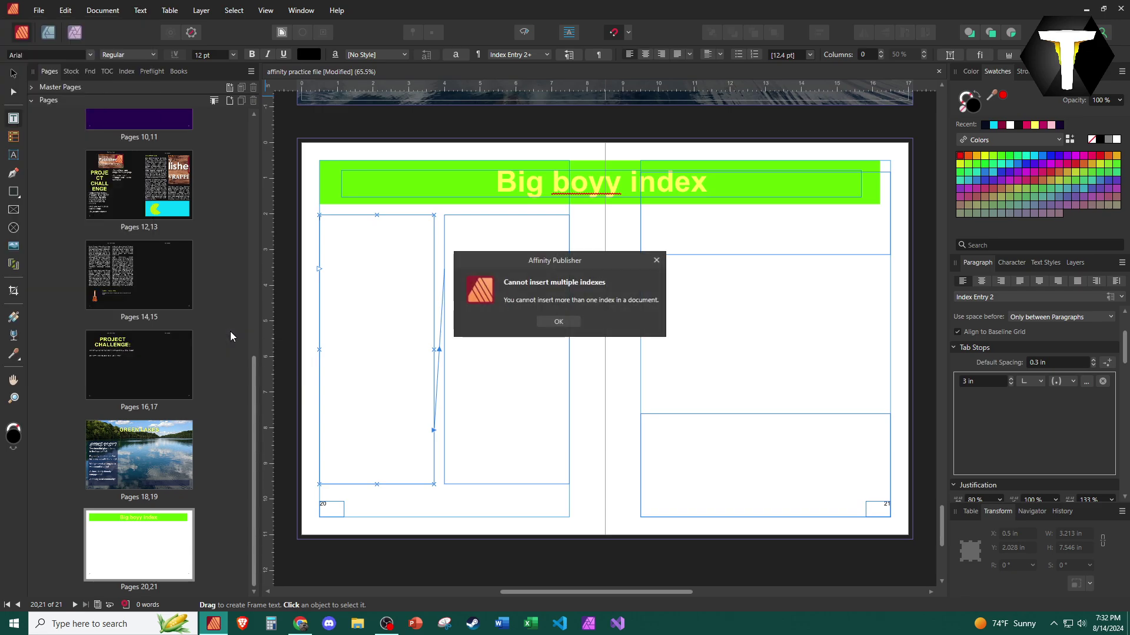
click(562, 323)
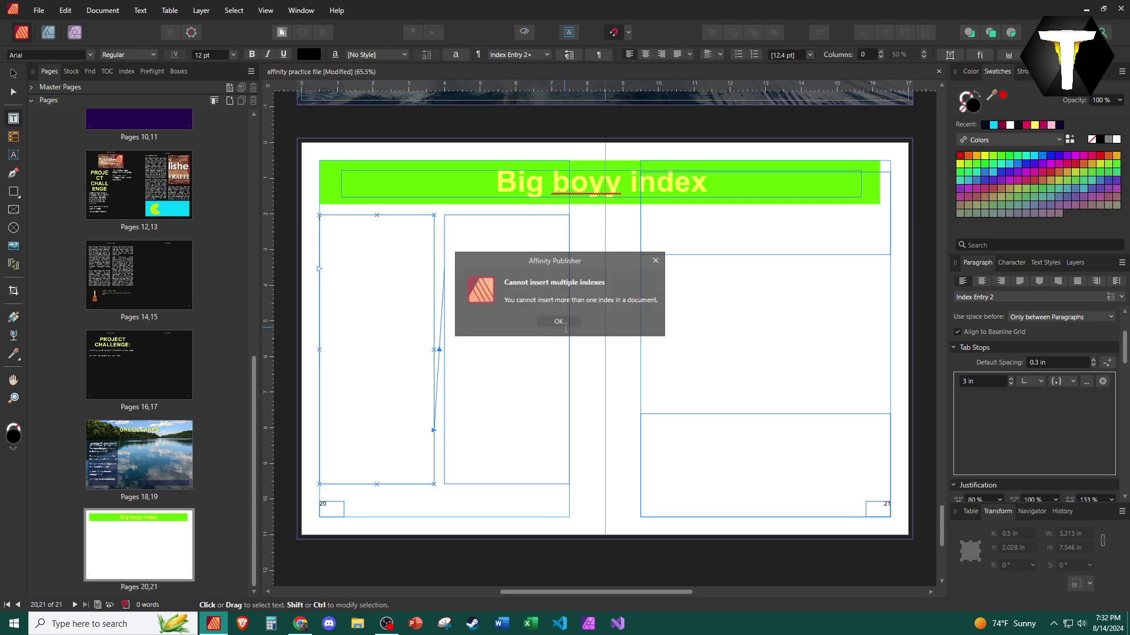
Update the index to list NEWS with today, Tomorrow, Yesterday, plus Yesterday's.
click(127, 71)
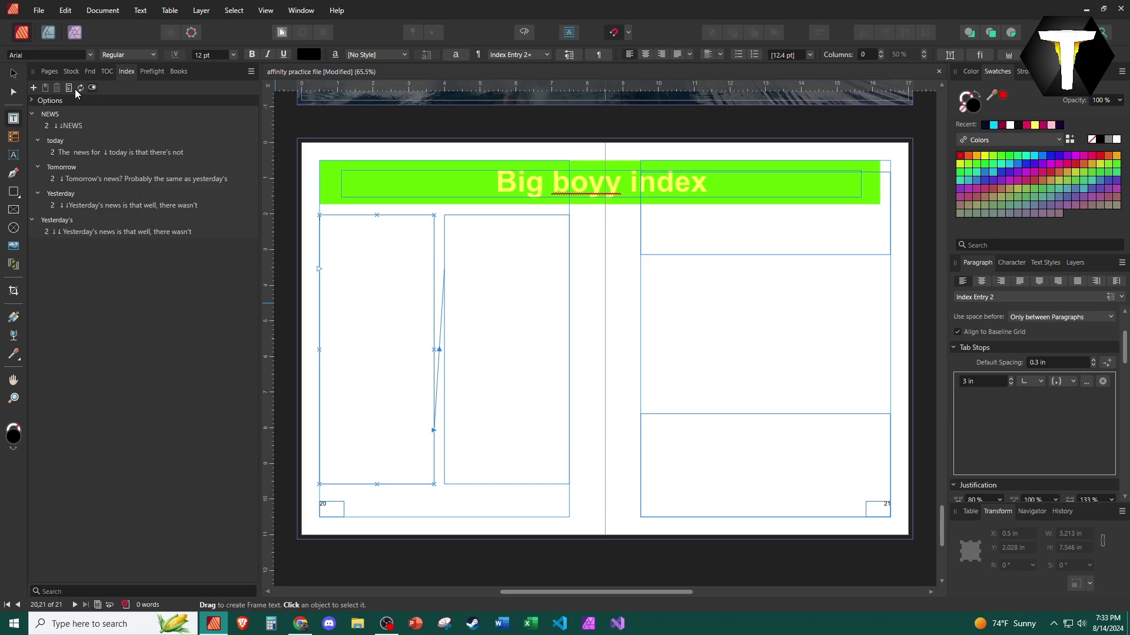
click(138, 11)
mouse_move(115, 310)
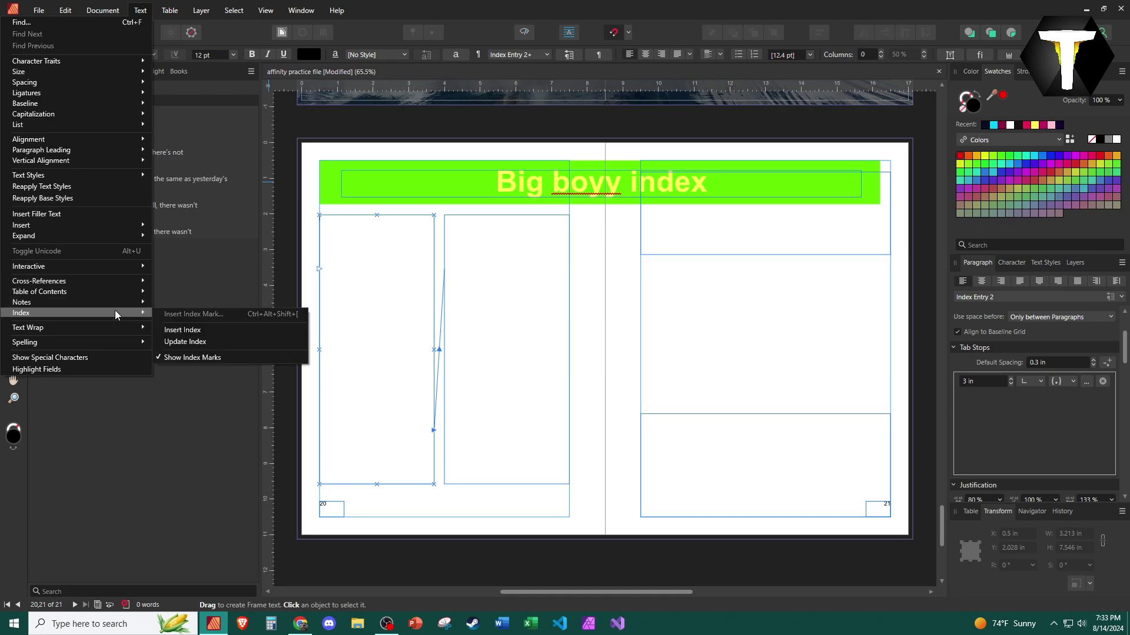
click(201, 341)
click(367, 381)
scroll(330, 247, up, 5)
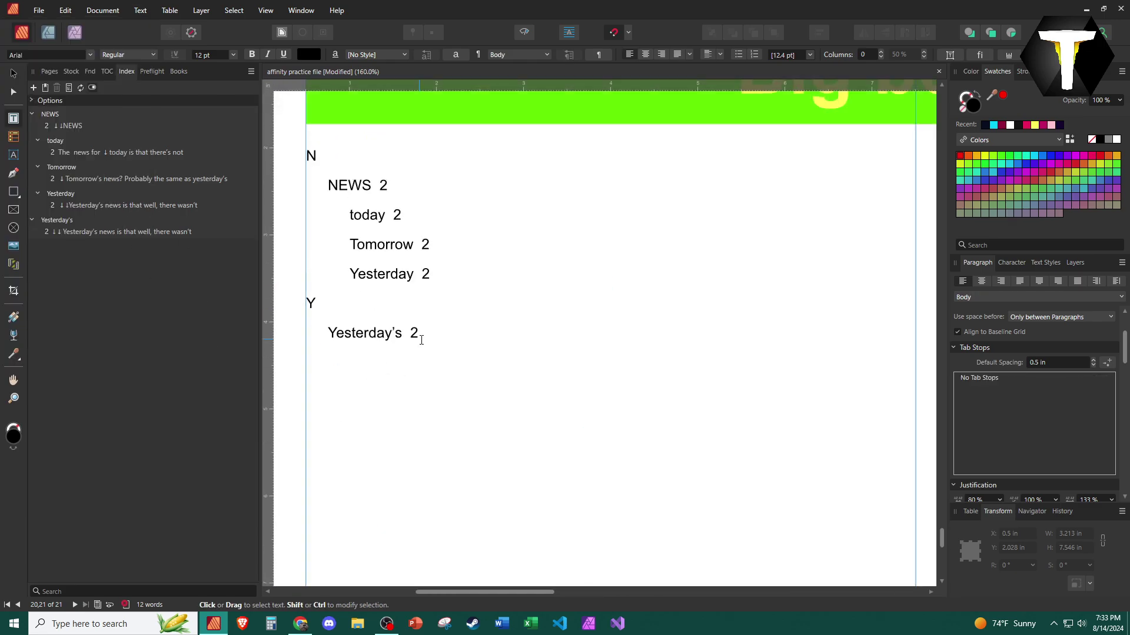
Select the Y heading and try the Heading 2 and Heading 1 styles on it, ending on Heading 2.
click(335, 196)
key(shift+Home)
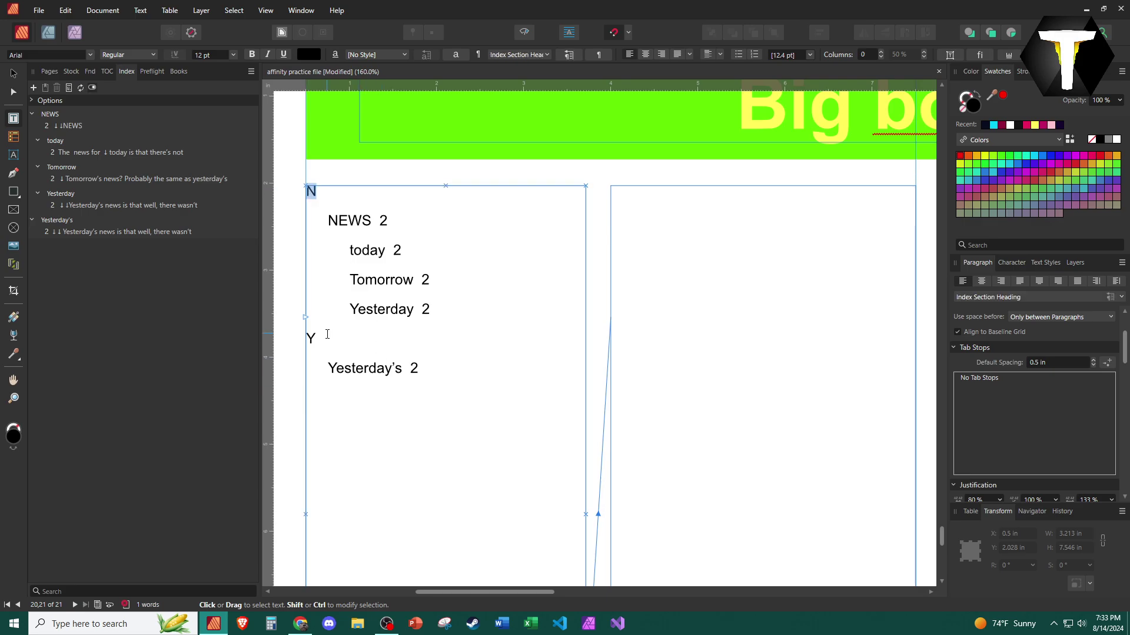
click(322, 342)
key(shift+Home)
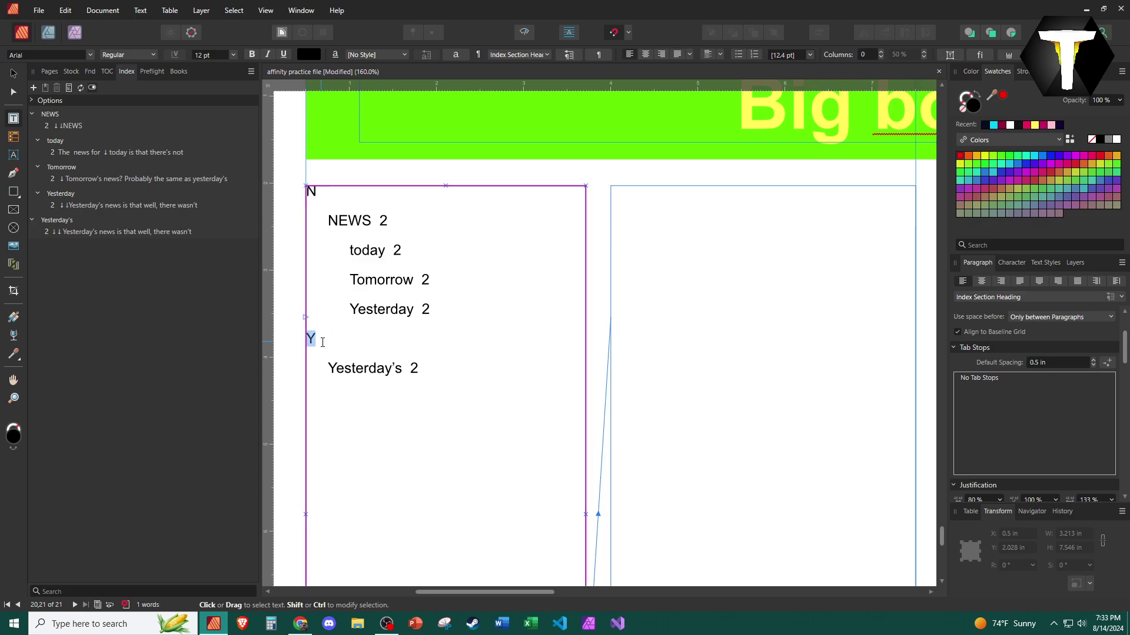
click(1045, 262)
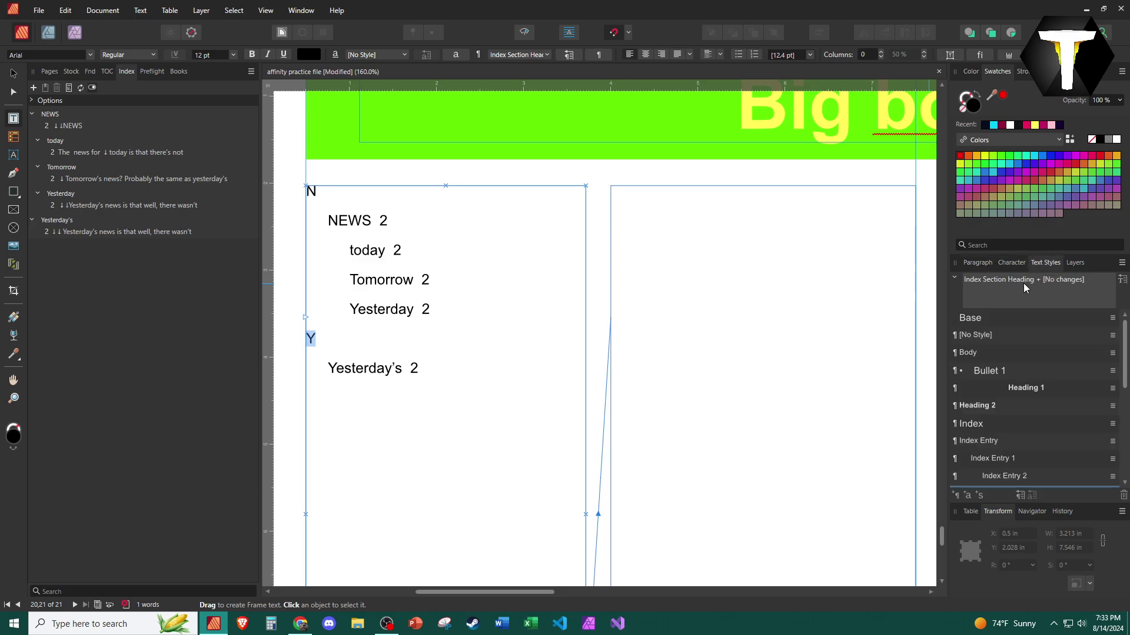
click(986, 405)
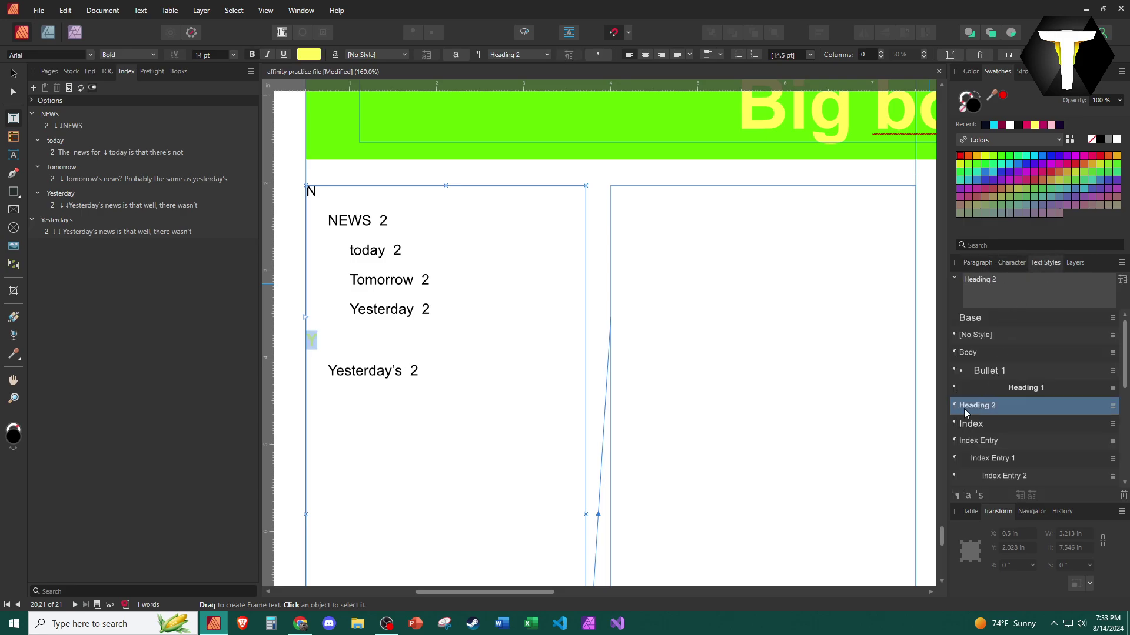
click(1025, 390)
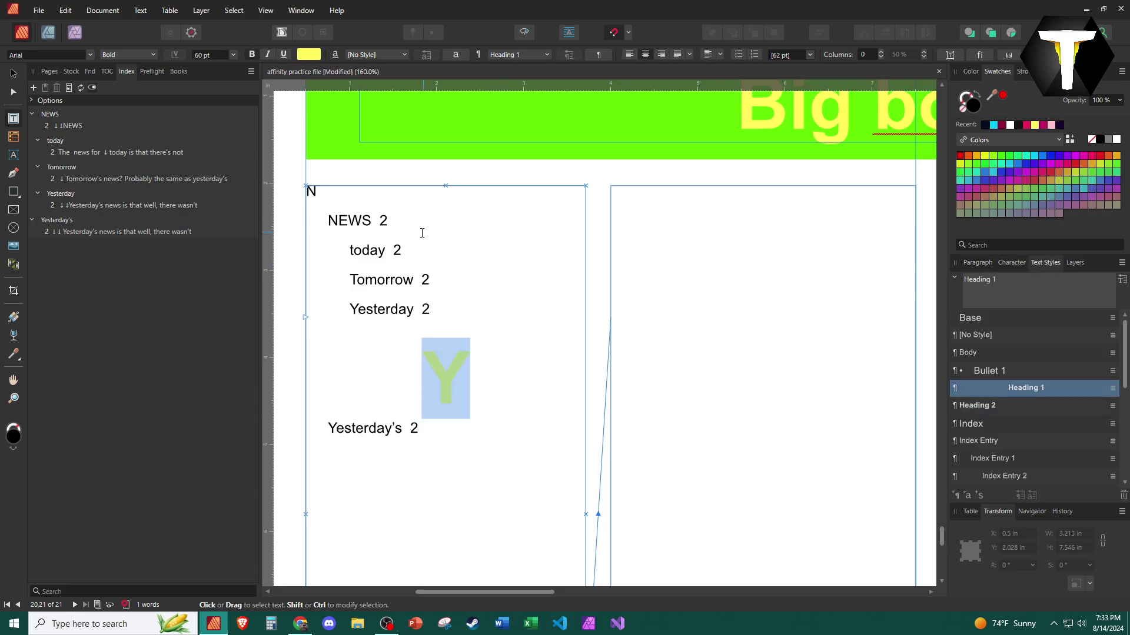
click(1009, 407)
Apply the Index Entry style to the Y line and to the today 2 line.
click(377, 364)
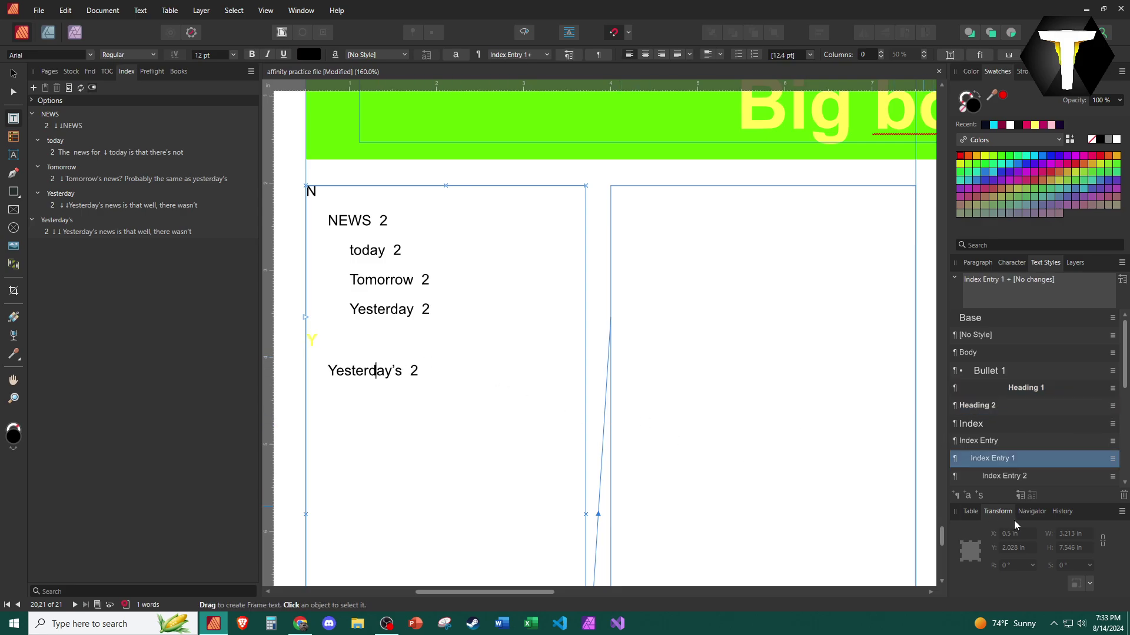
scroll(1015, 455, down, 1)
click(360, 343)
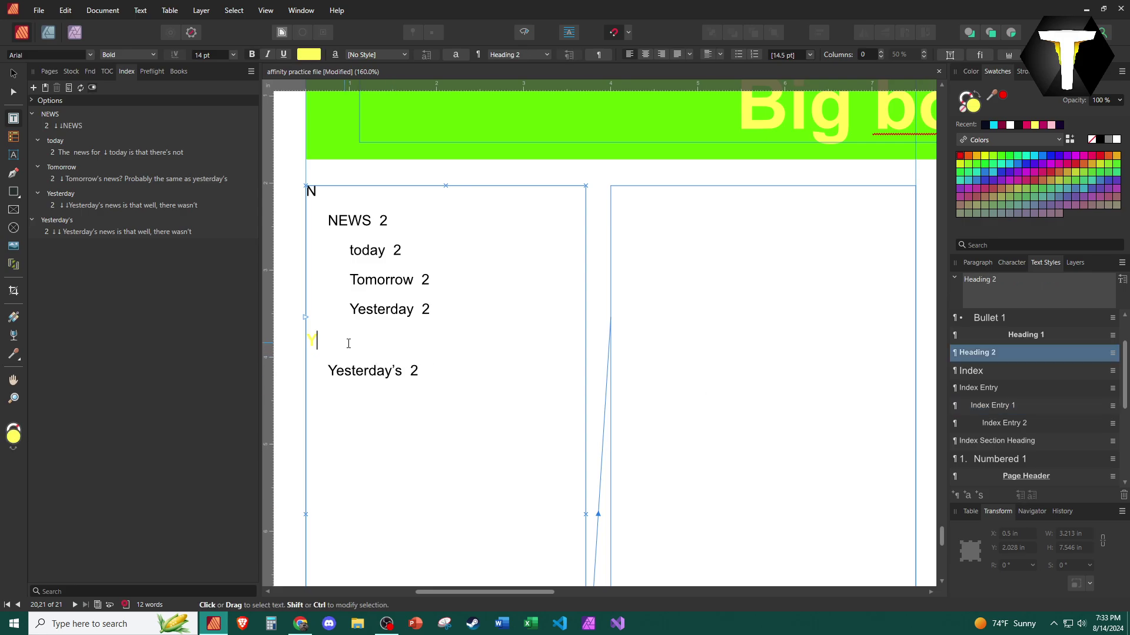
click(1003, 389)
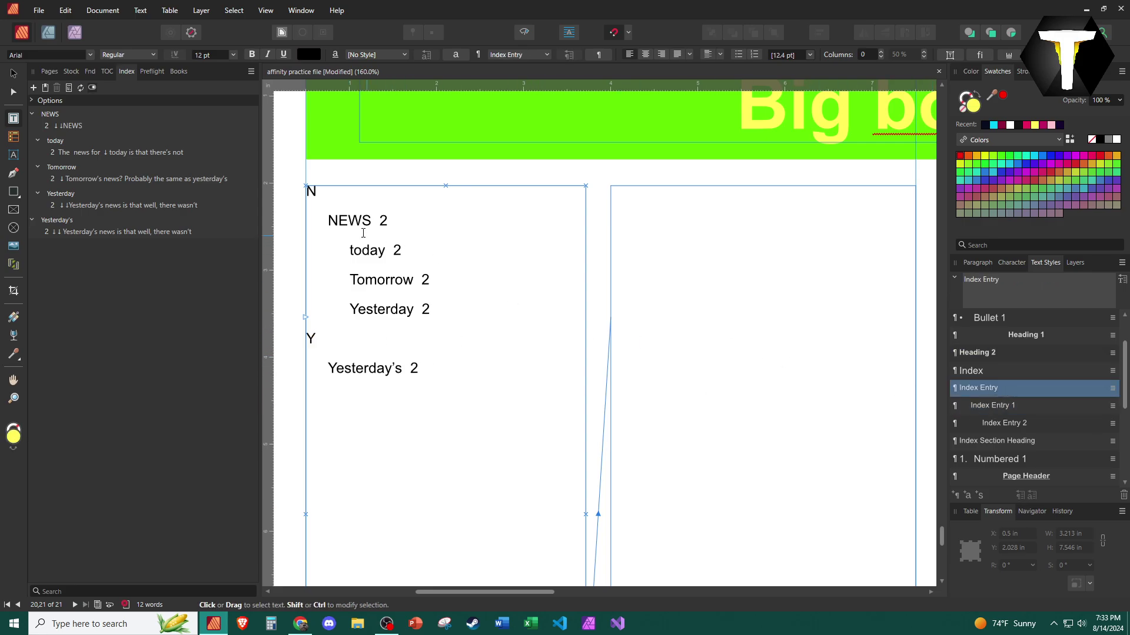
click(349, 250)
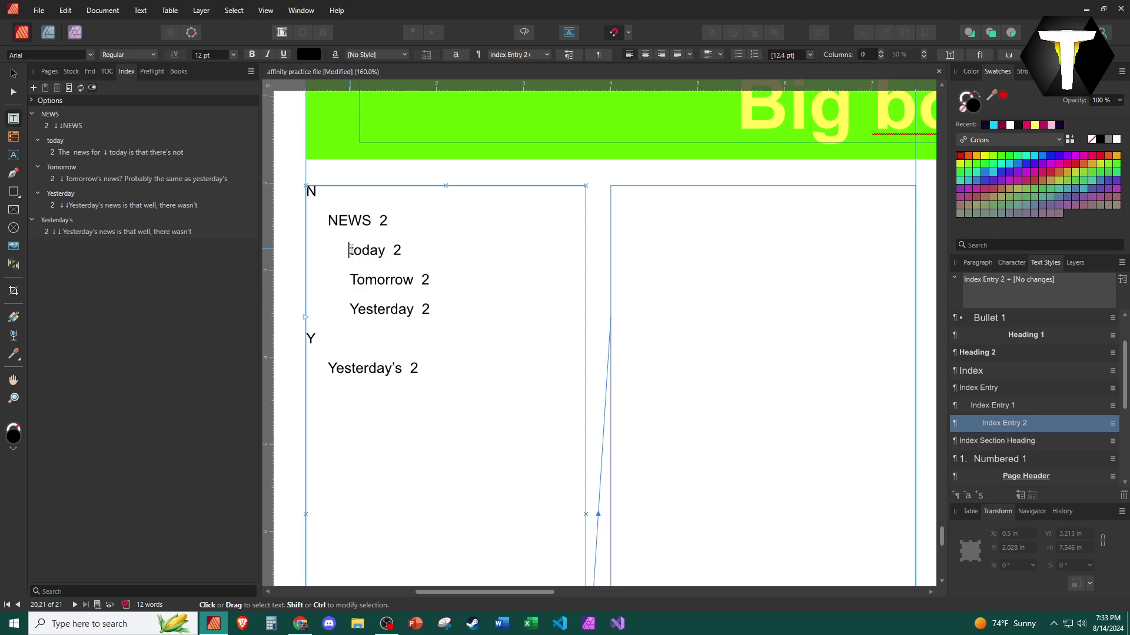
click(972, 388)
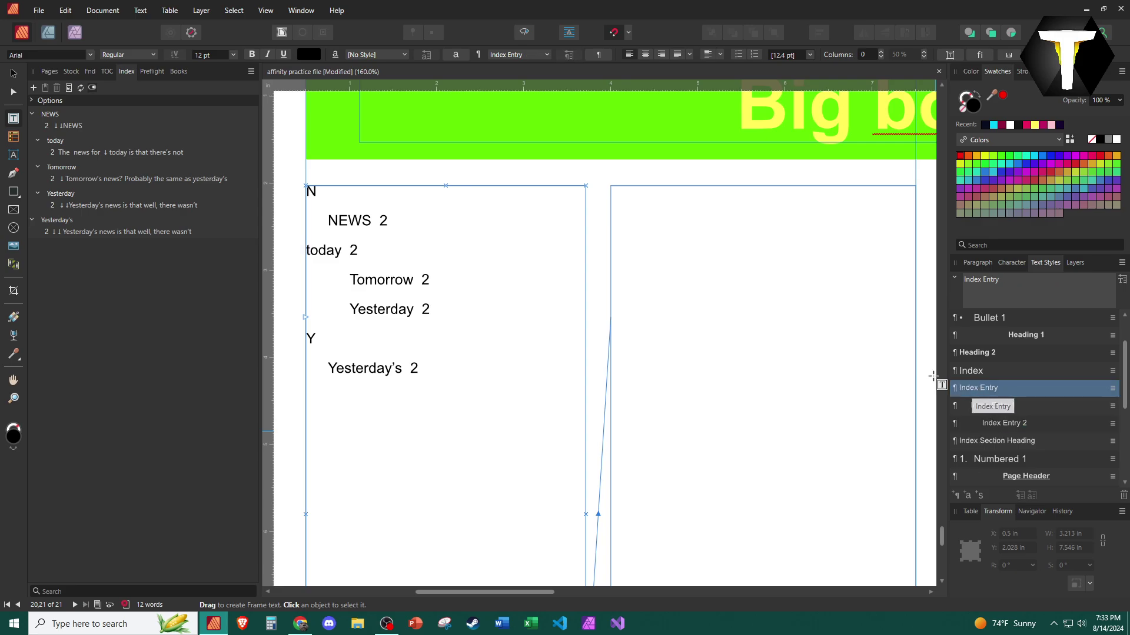
Update the Index Section Heading style to the N heading's 22 pt size and reapply it to N.
double_click(311, 192)
right_click(995, 442)
key(Escape)
scroll(203, 55, up, 10)
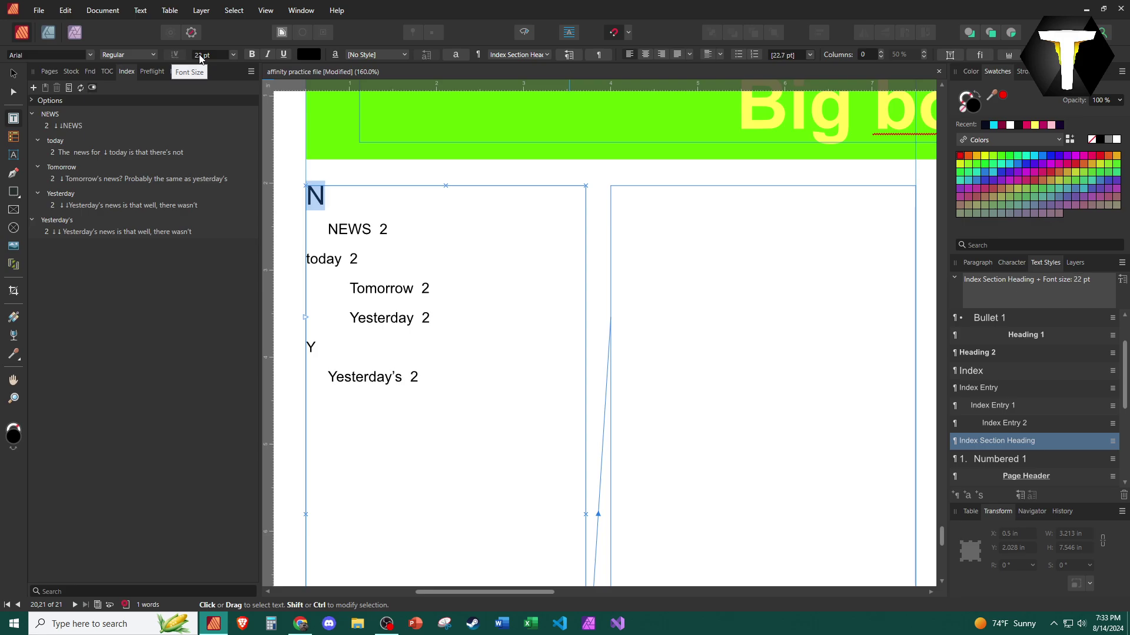
right_click(1042, 441)
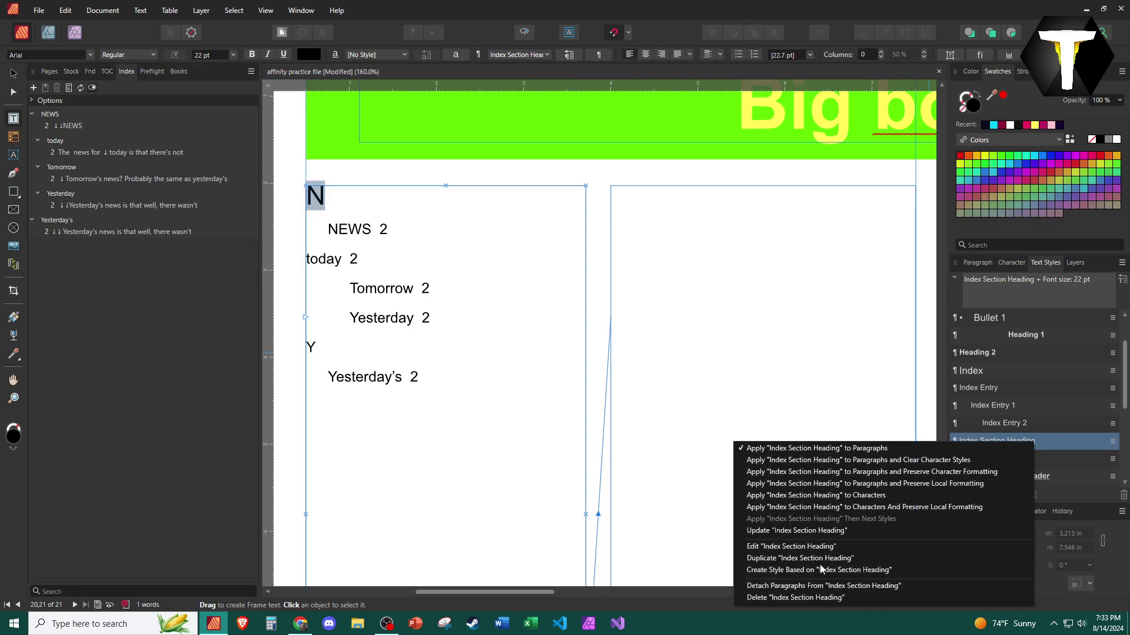
click(813, 531)
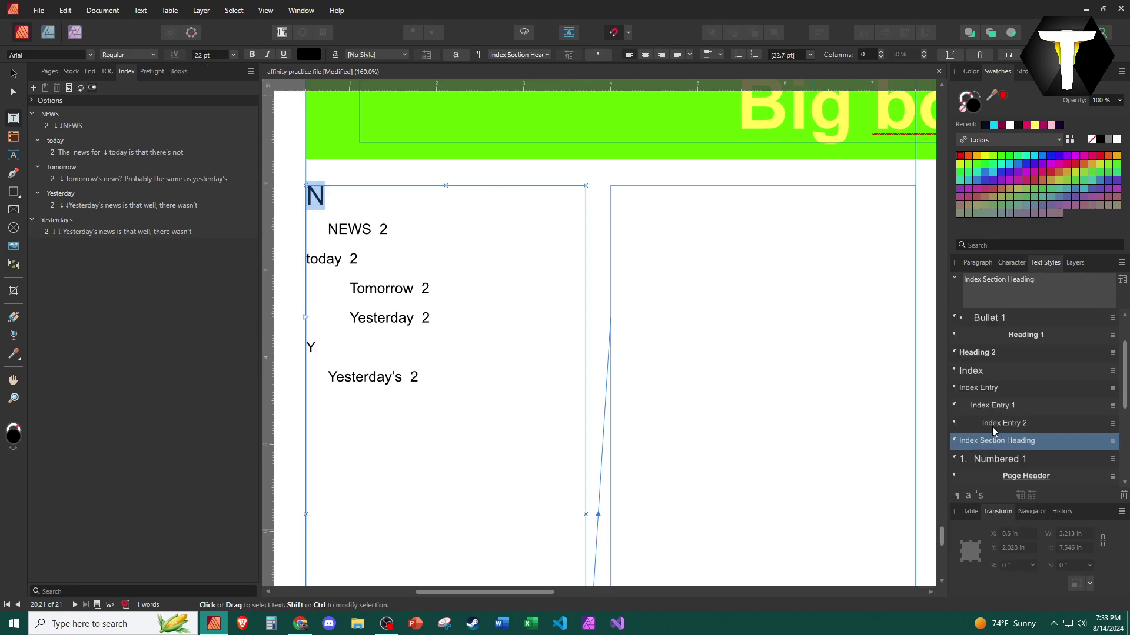
click(996, 394)
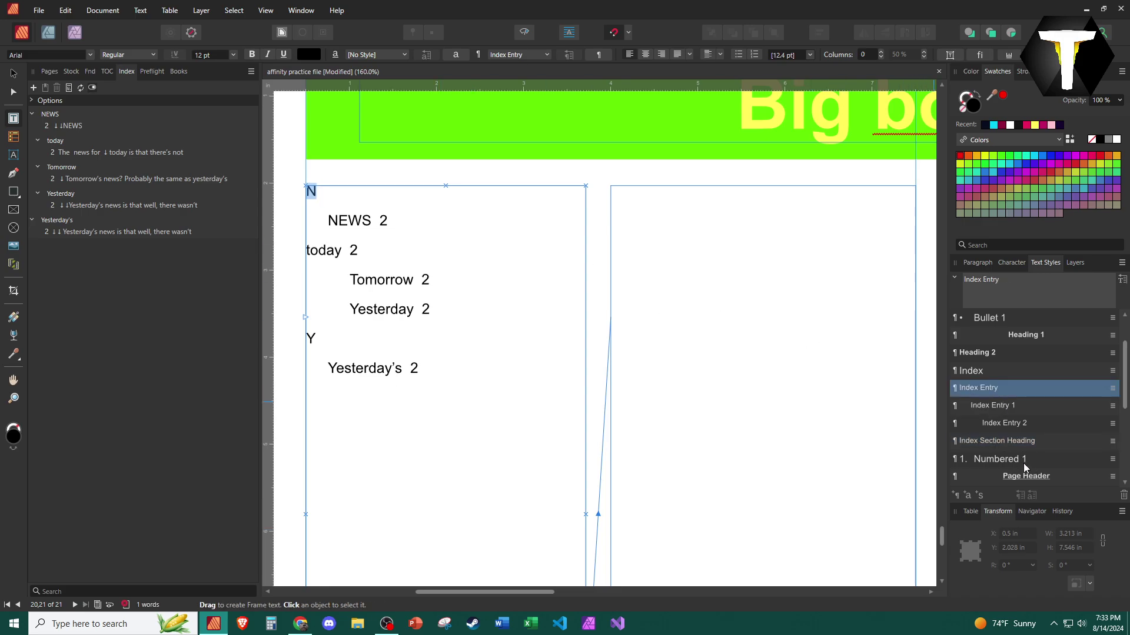
click(1012, 440)
Bold the NEWS 2 line, update Index Entry 1 to match, and check Yesterday's 2.
click(377, 229)
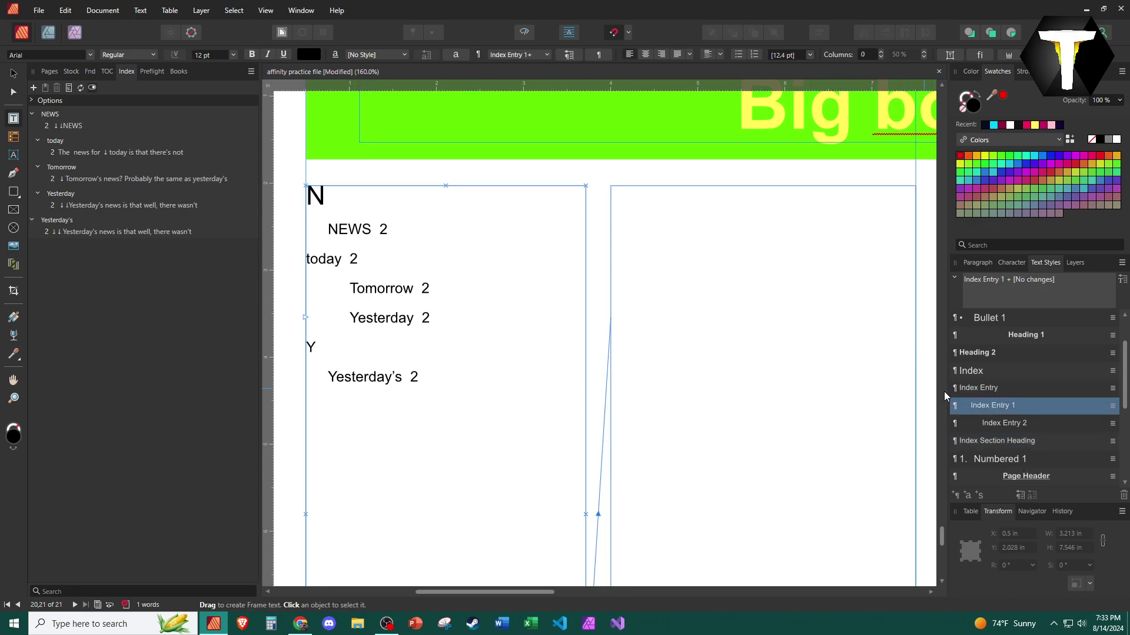
triple_click(352, 229)
right_click(997, 409)
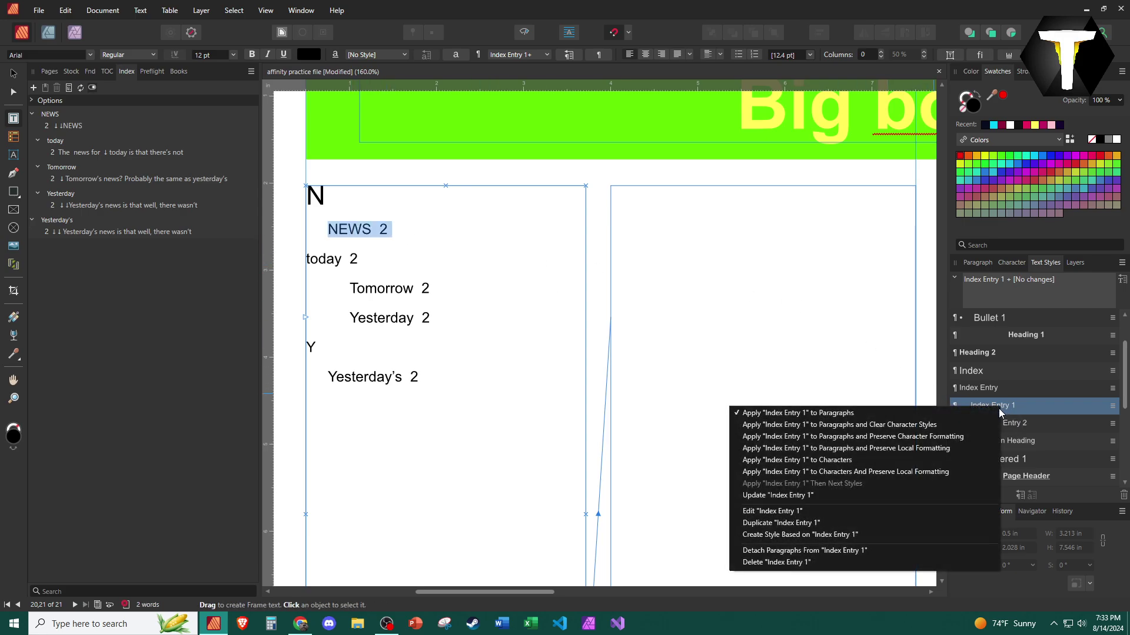
click(368, 230)
right_click(368, 226)
key(Escape)
triple_click(348, 229)
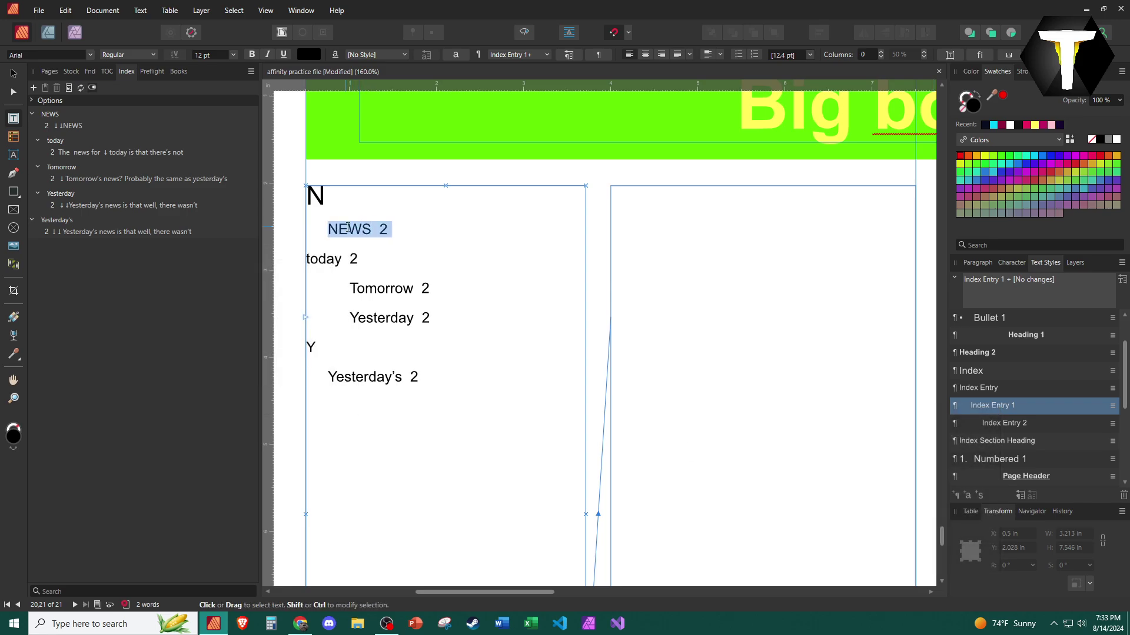
key(ctrl+b)
right_click(991, 403)
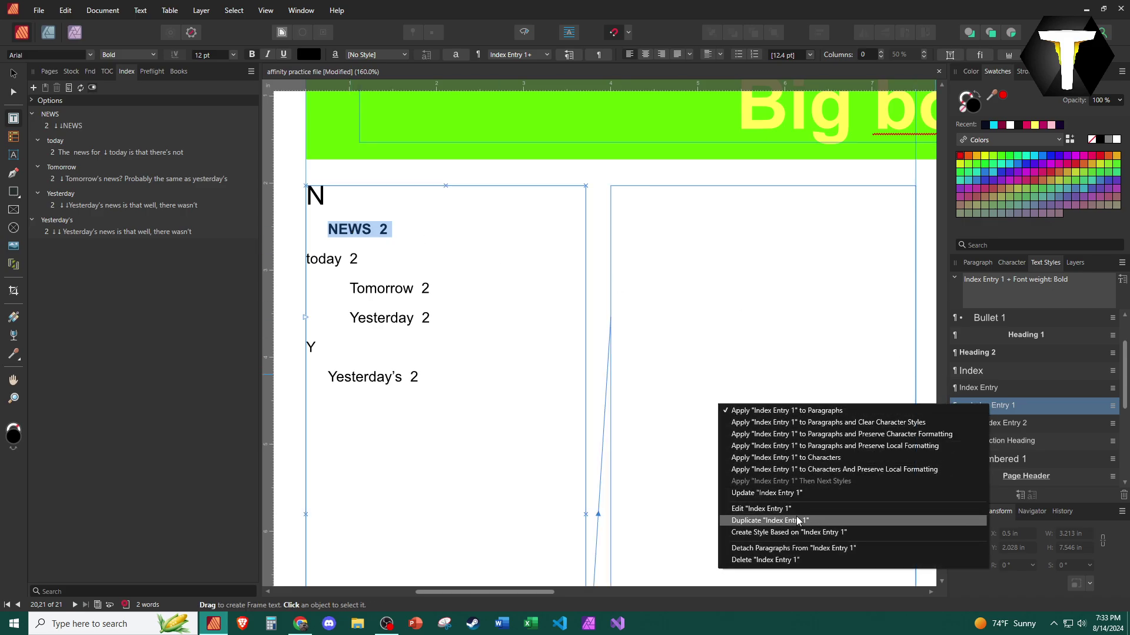
click(807, 495)
click(362, 337)
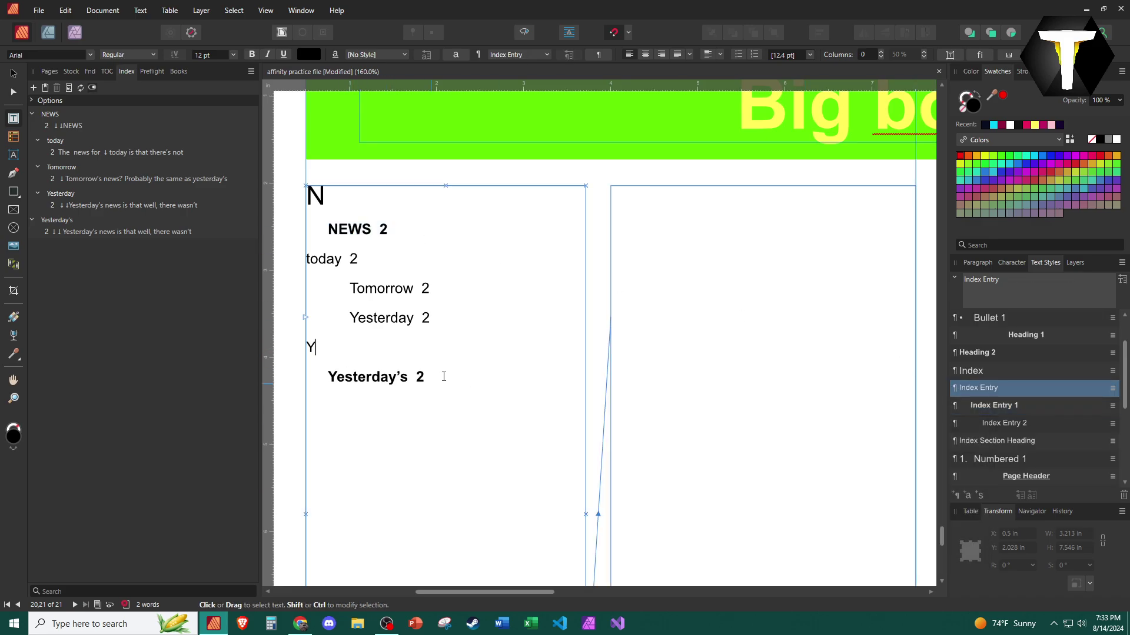
drag(321, 375, 439, 377)
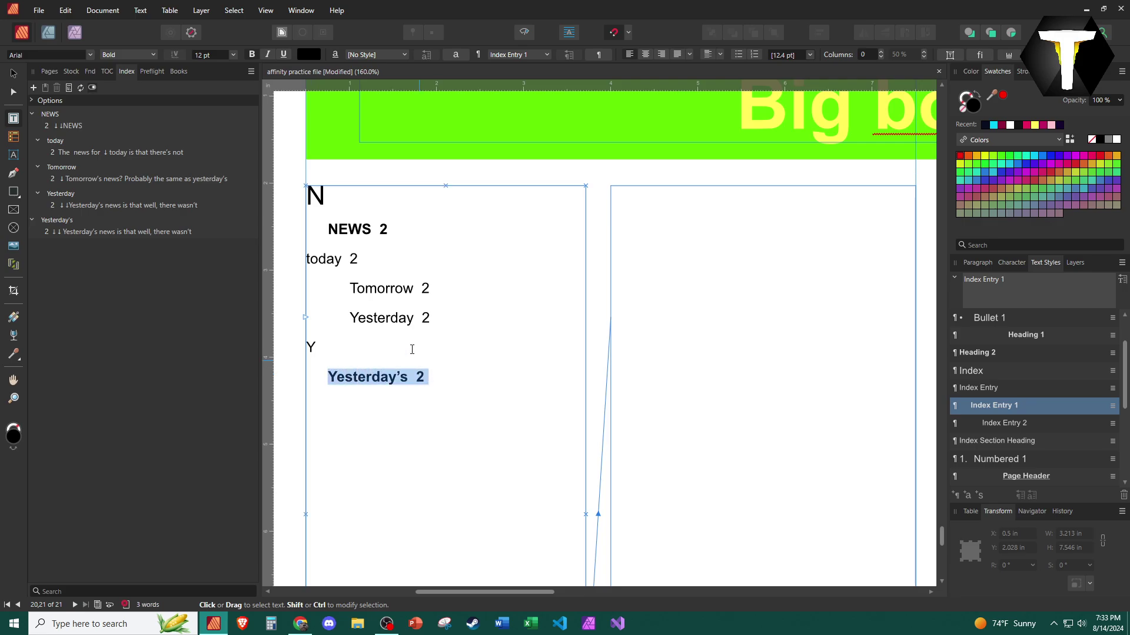
With the caret before Tomorrow's page number, float and enlarge the Paragraph panel to show tab stops.
triple_click(385, 292)
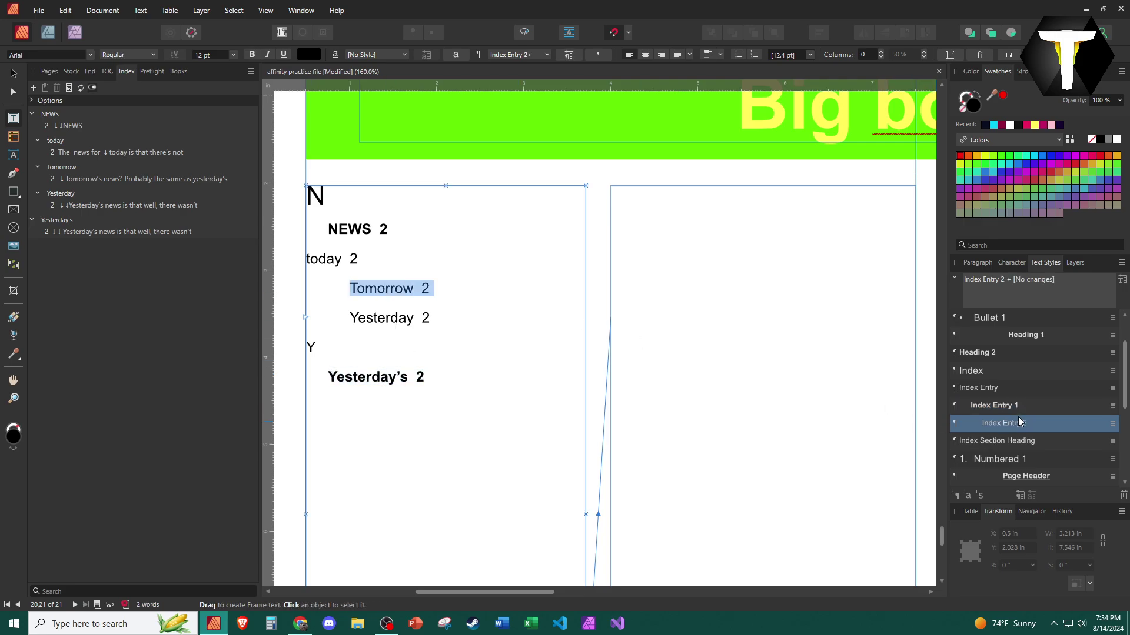
click(423, 289)
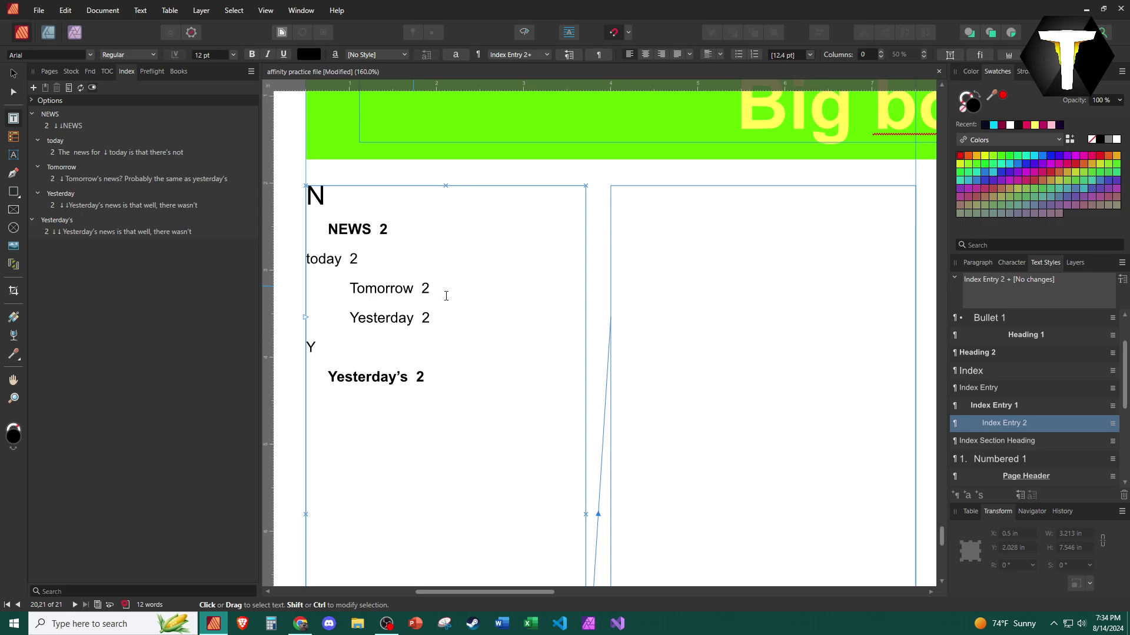
click(978, 263)
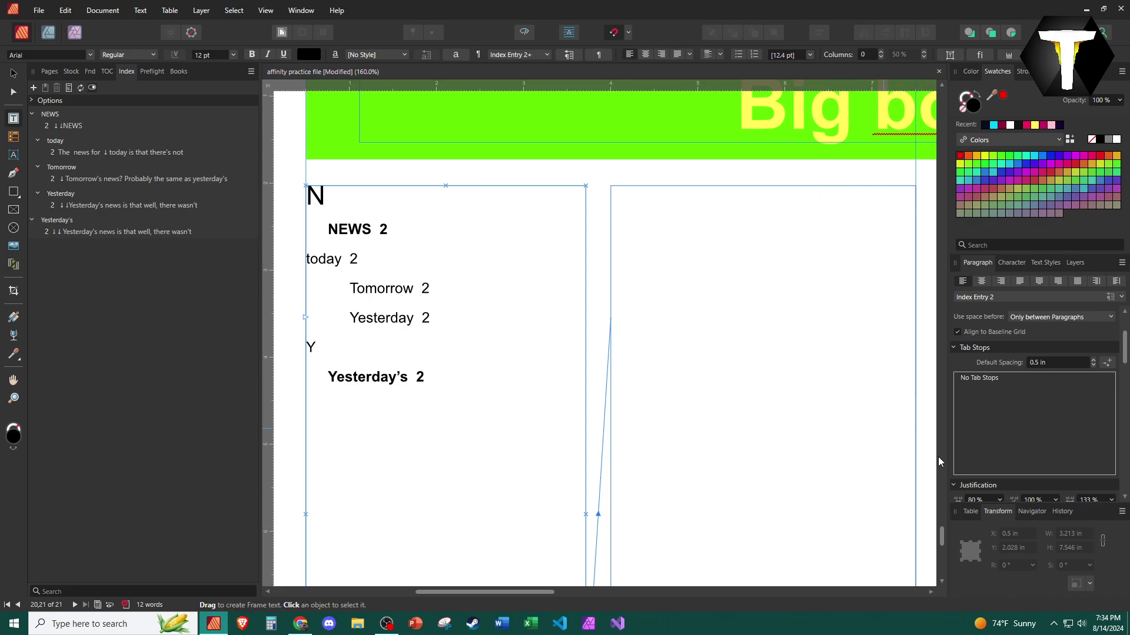
drag(977, 263, 557, 201)
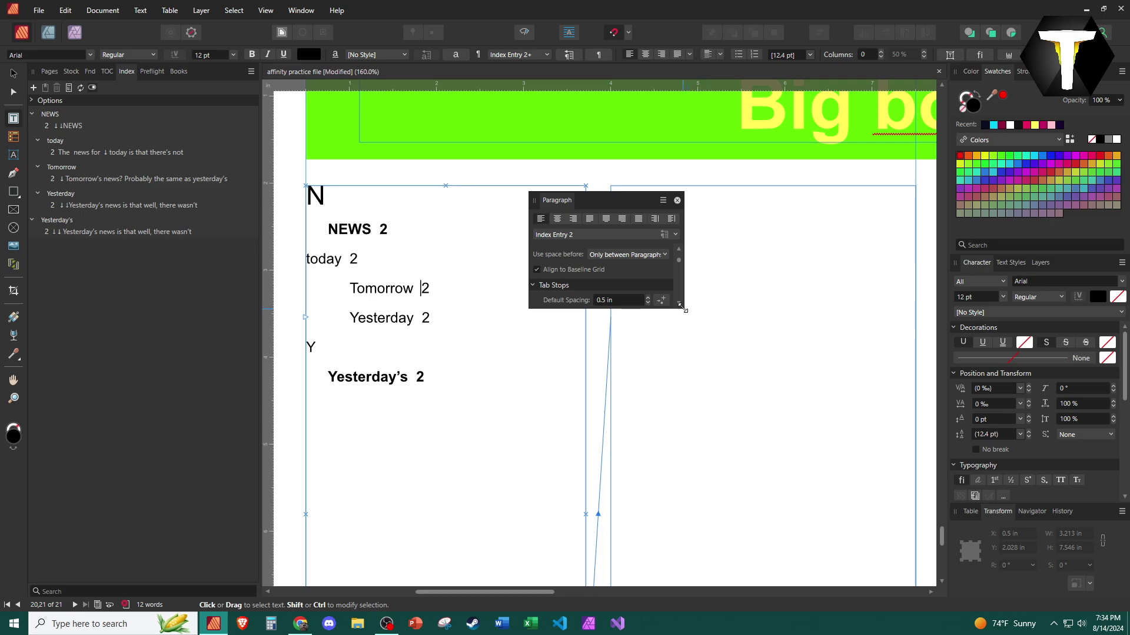
drag(686, 313, 905, 538)
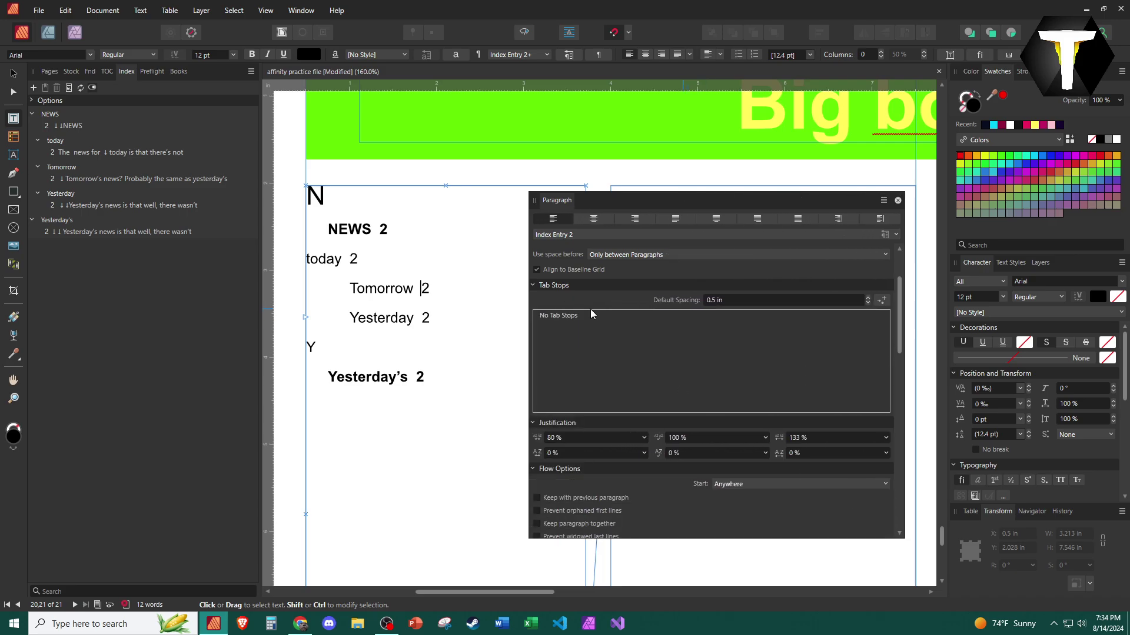
Add a tab stop with a dot leader at position 3 in, then close the Paragraph panel.
click(882, 300)
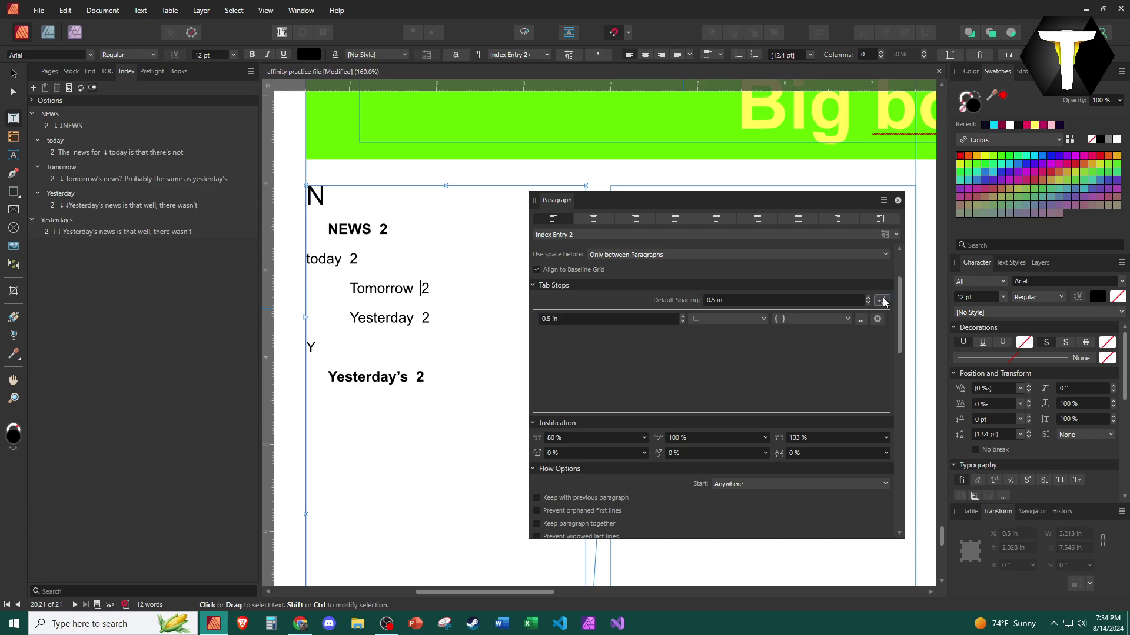
click(683, 321)
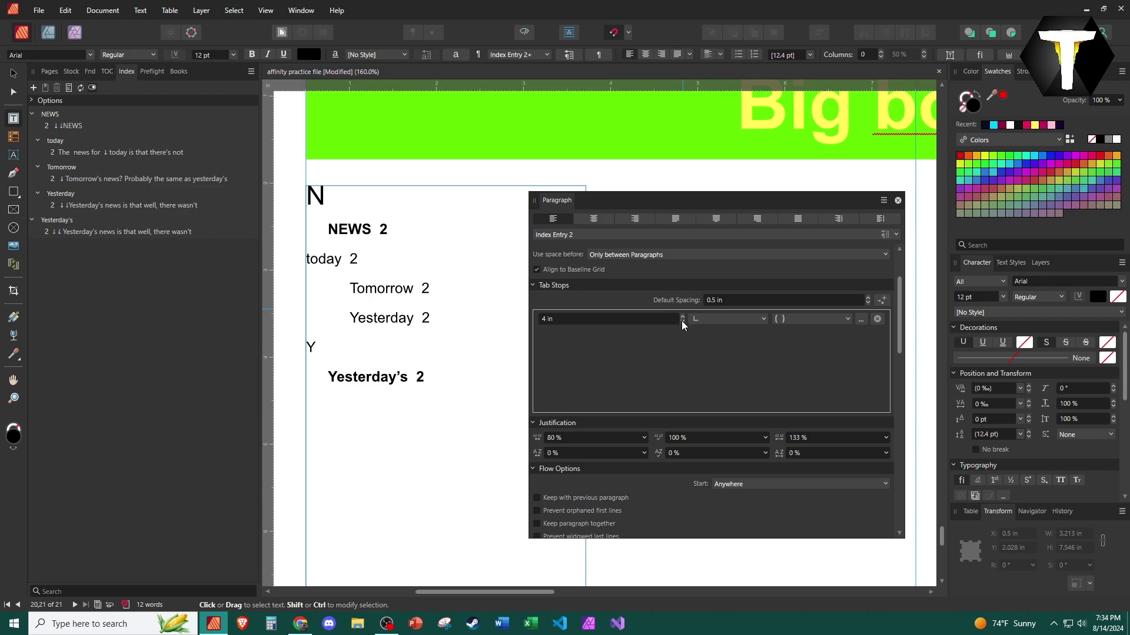
click(860, 320)
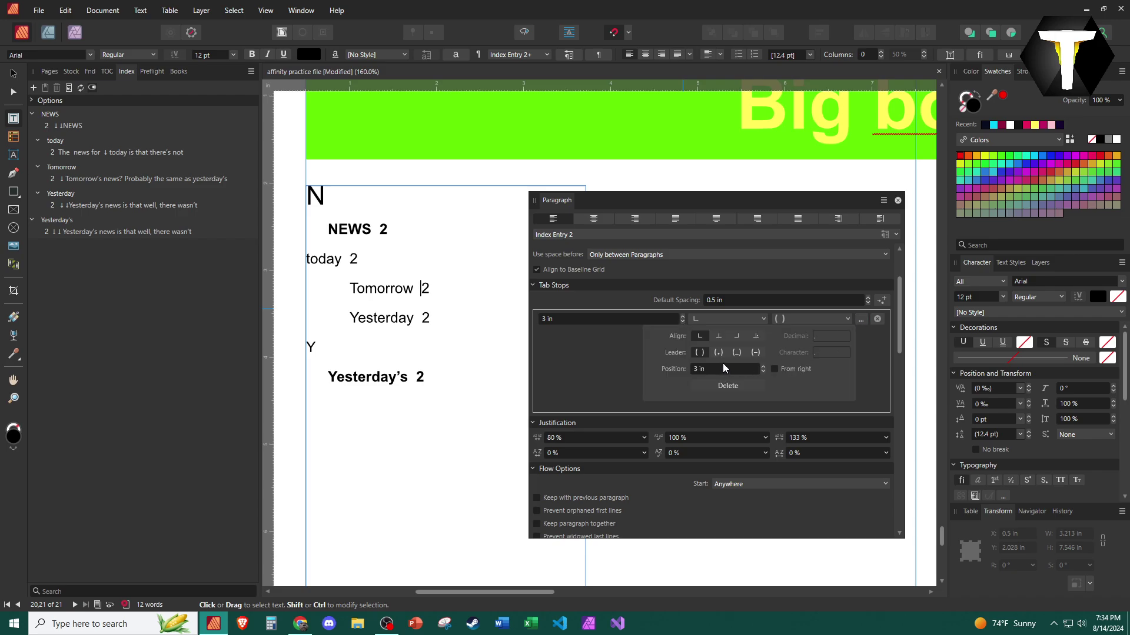
click(719, 353)
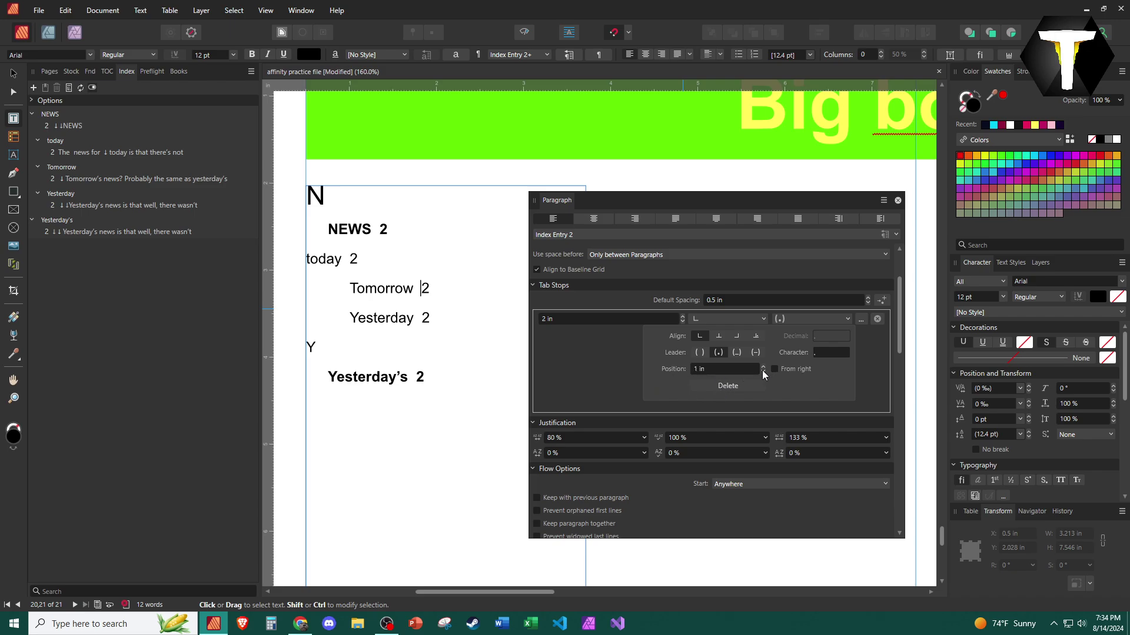
click(605, 331)
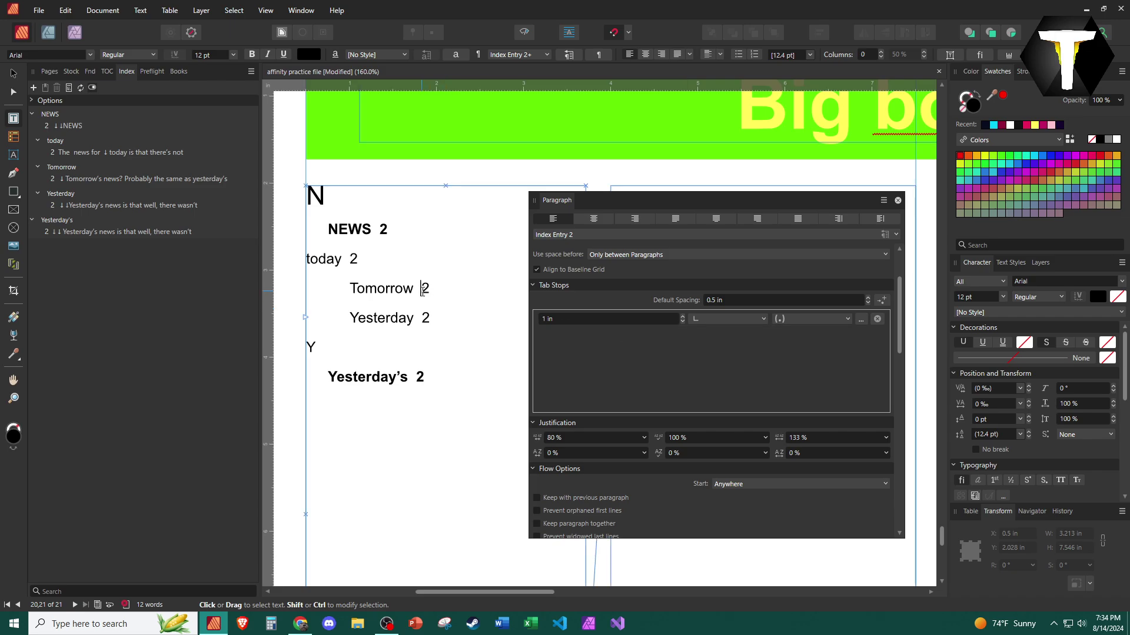
click(722, 320)
click(862, 319)
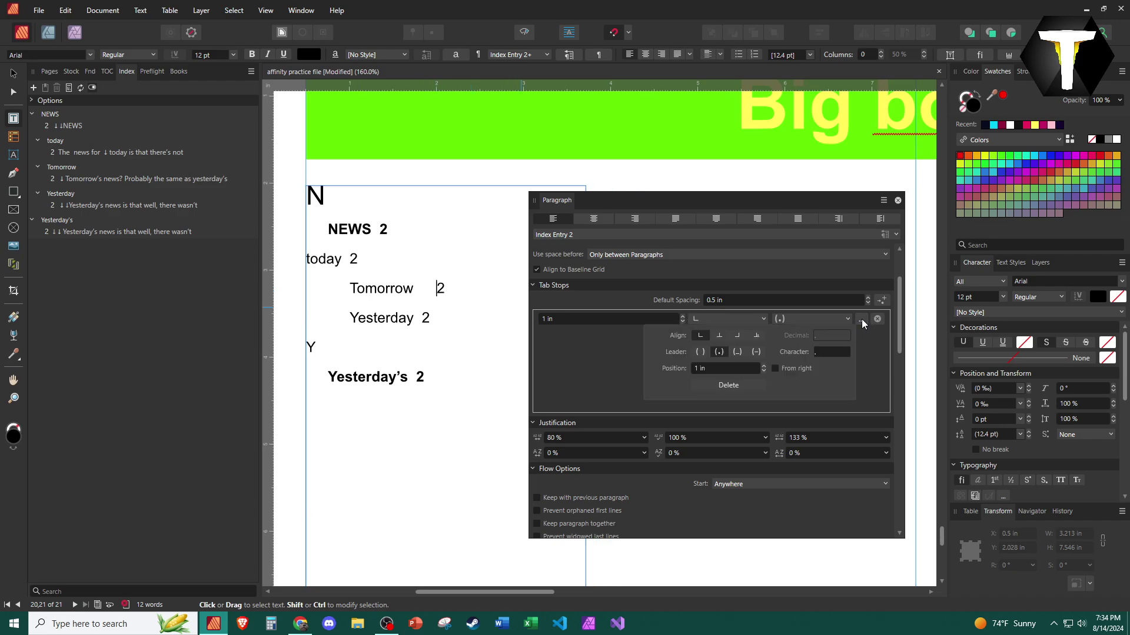
click(764, 366)
click(763, 365)
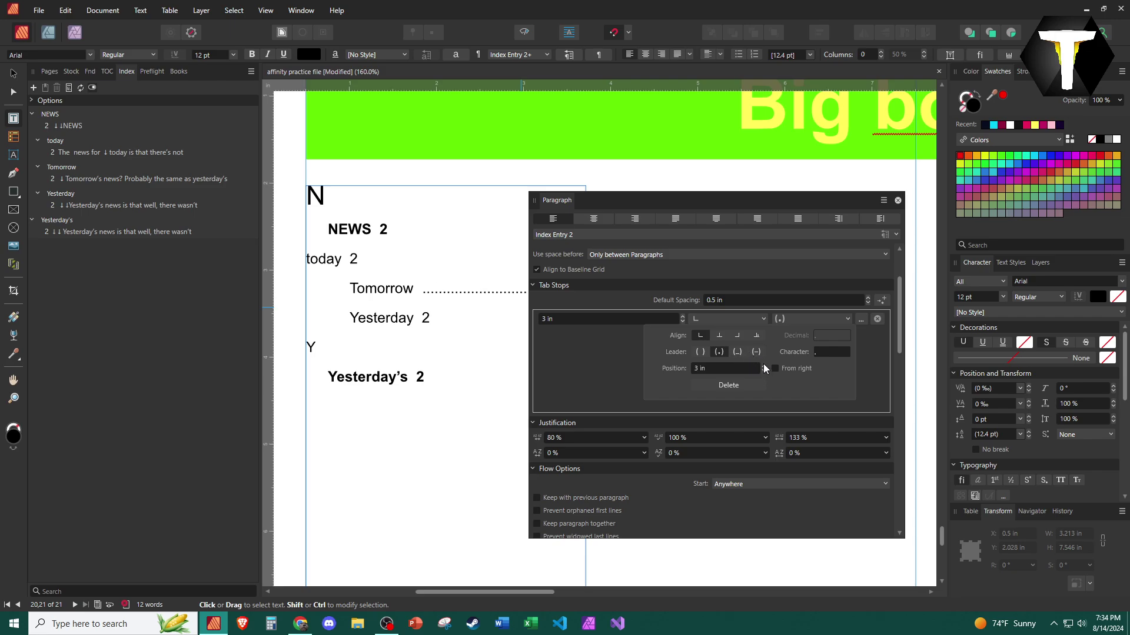
click(898, 201)
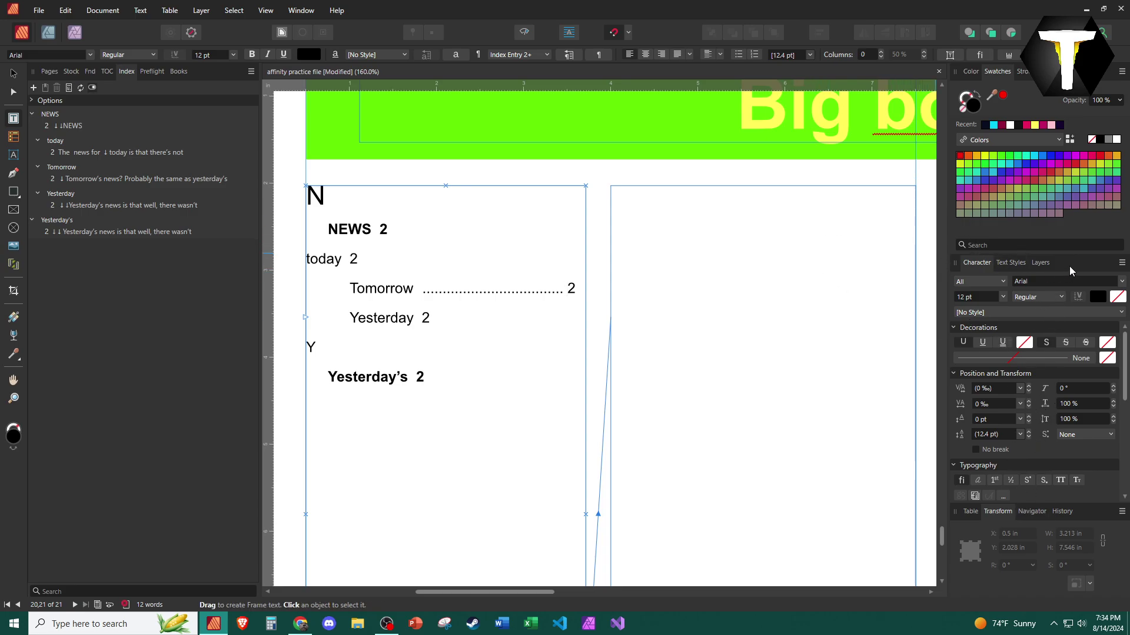
Reopen the Paragraph panel via Window > Text > Paragraph and dock it beside the Character tab.
click(267, 10)
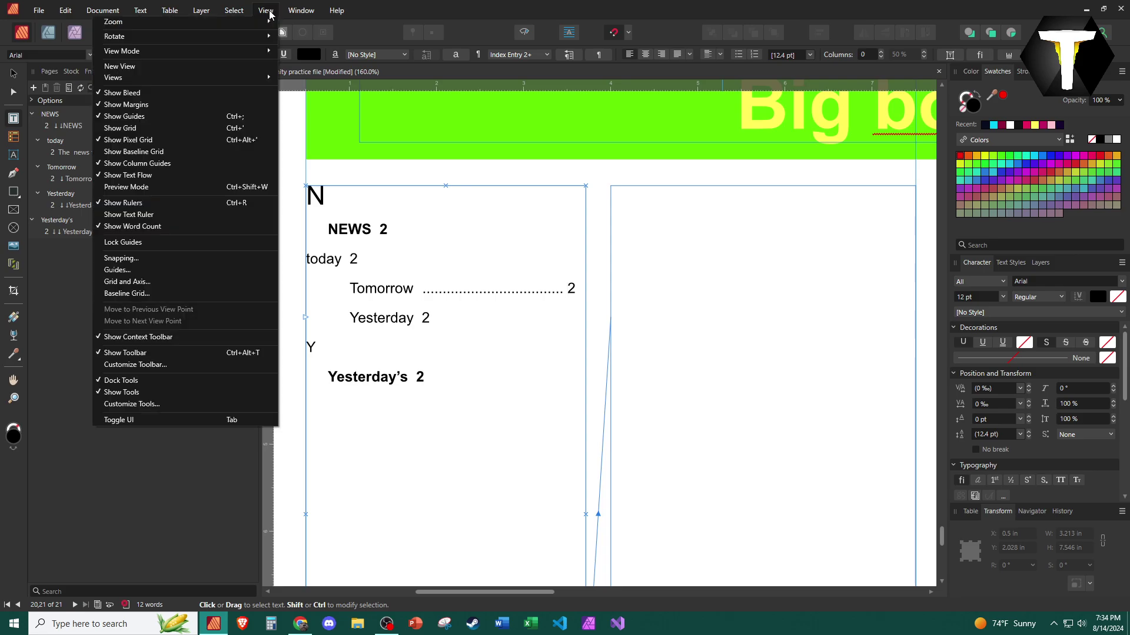
mouse_move(288, 14)
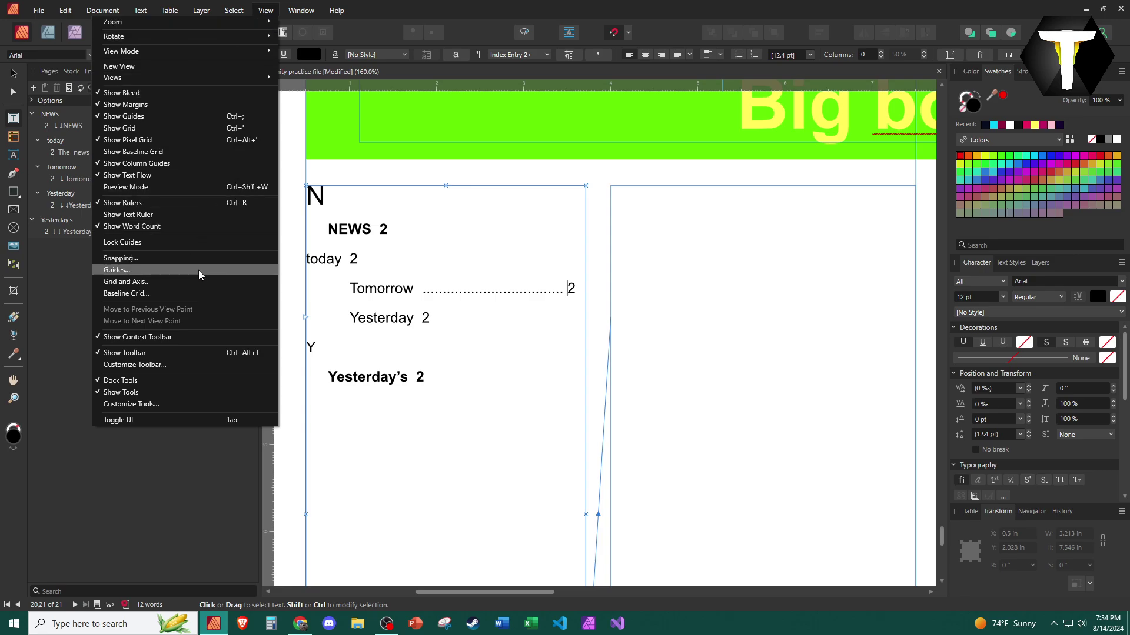
mouse_move(224, 77)
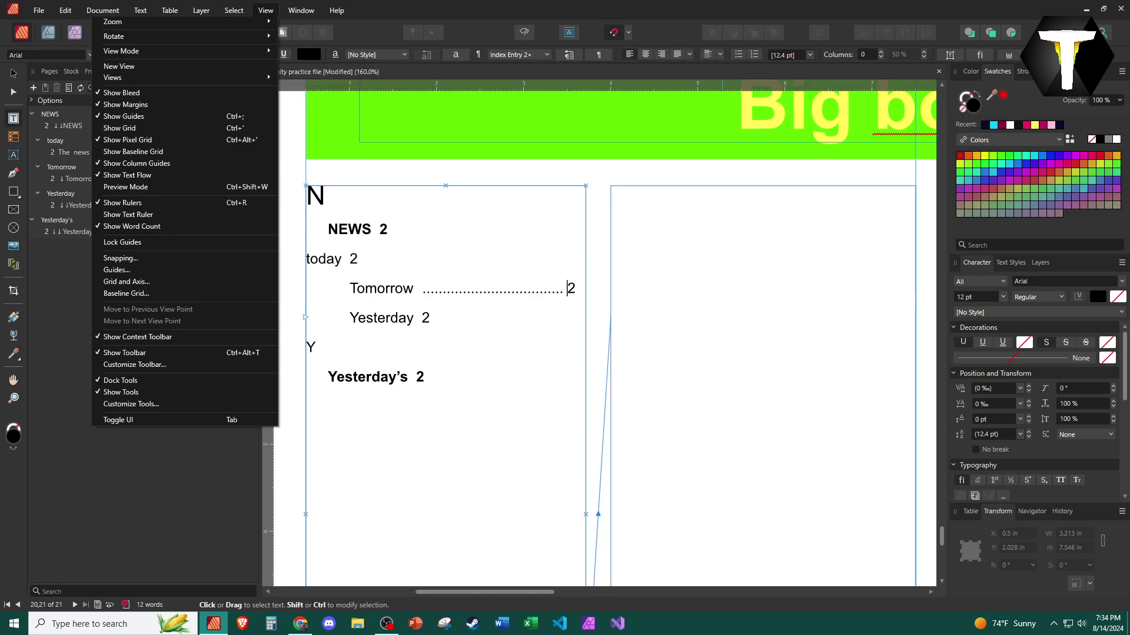
key(Escape)
click(272, 13)
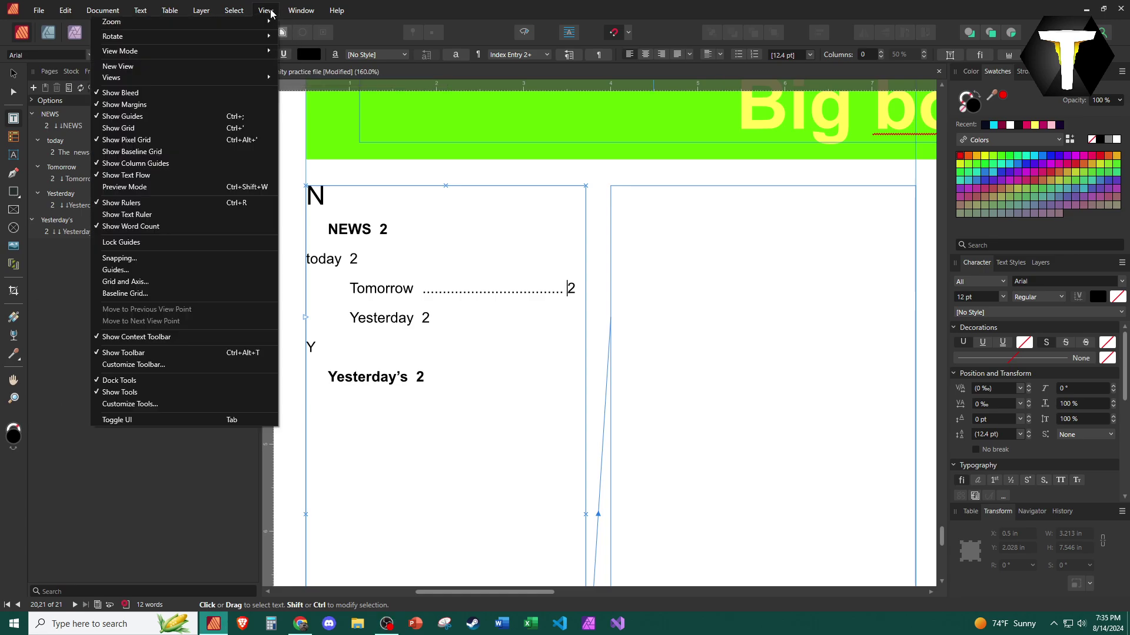
mouse_move(300, 11)
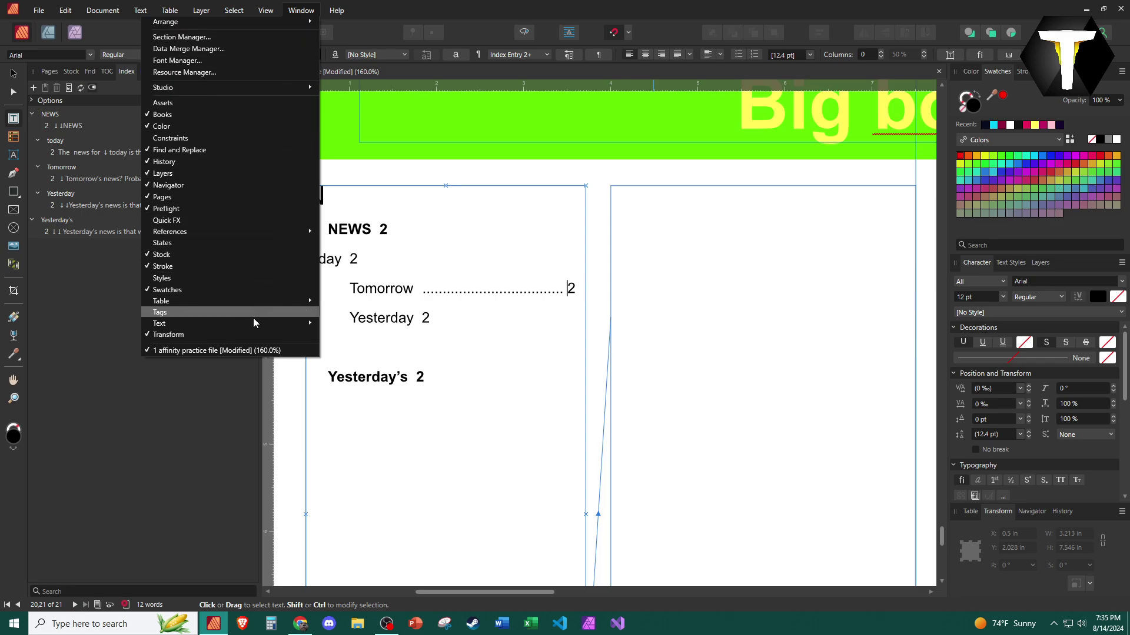
mouse_move(253, 322)
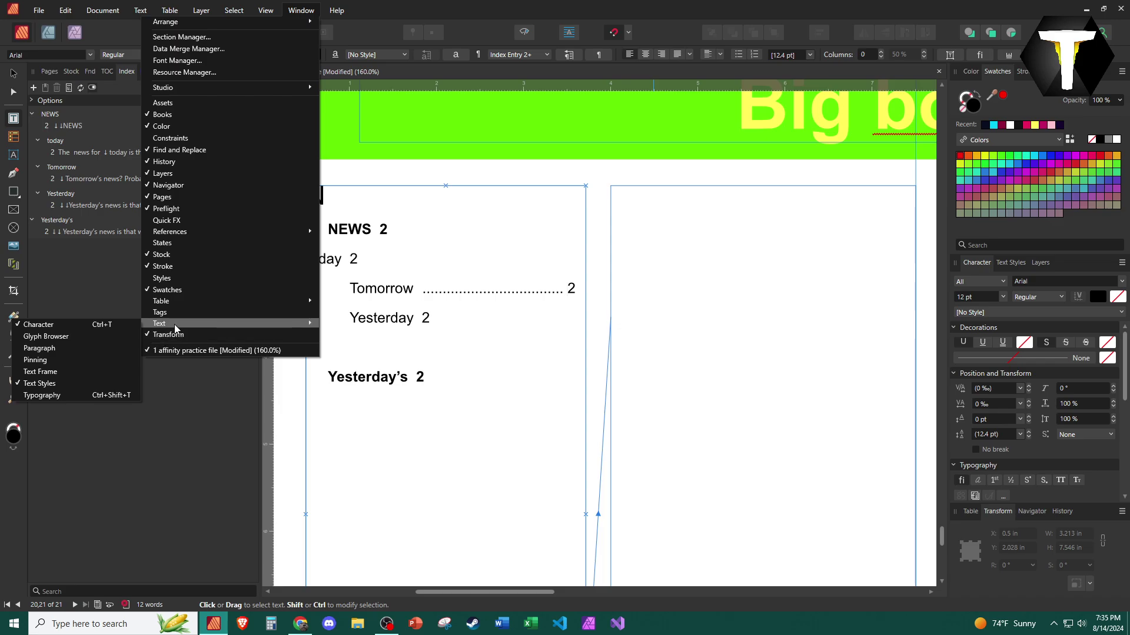
click(107, 346)
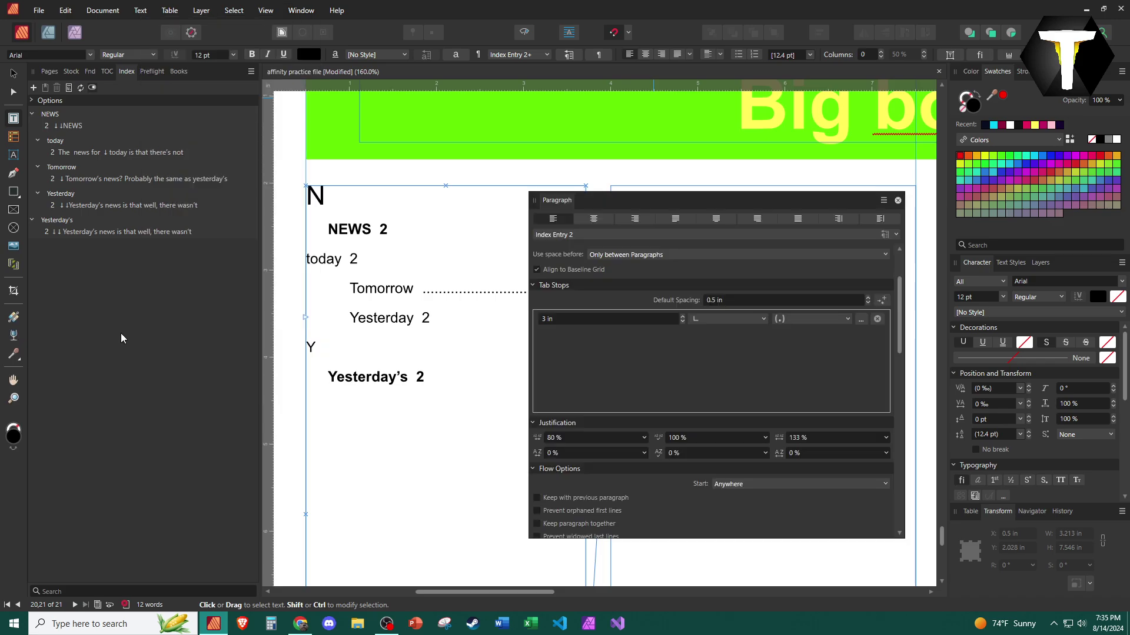
drag(565, 194, 989, 270)
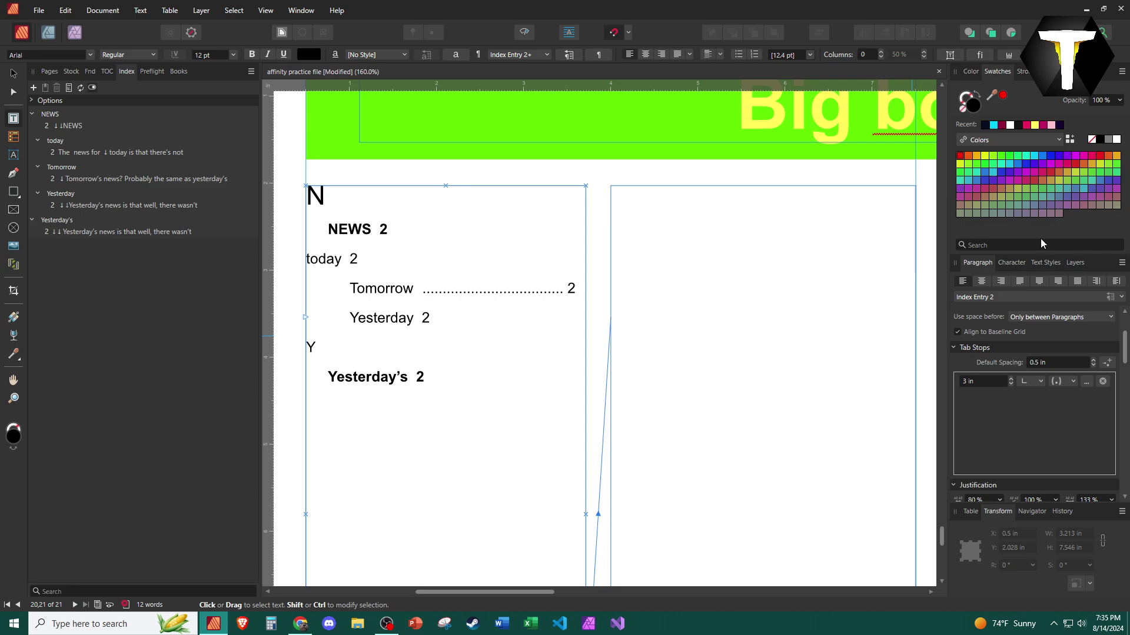
Open the Index Entry 2 style for editing and check the Yesterday entry's paragraph settings.
click(1043, 262)
right_click(997, 428)
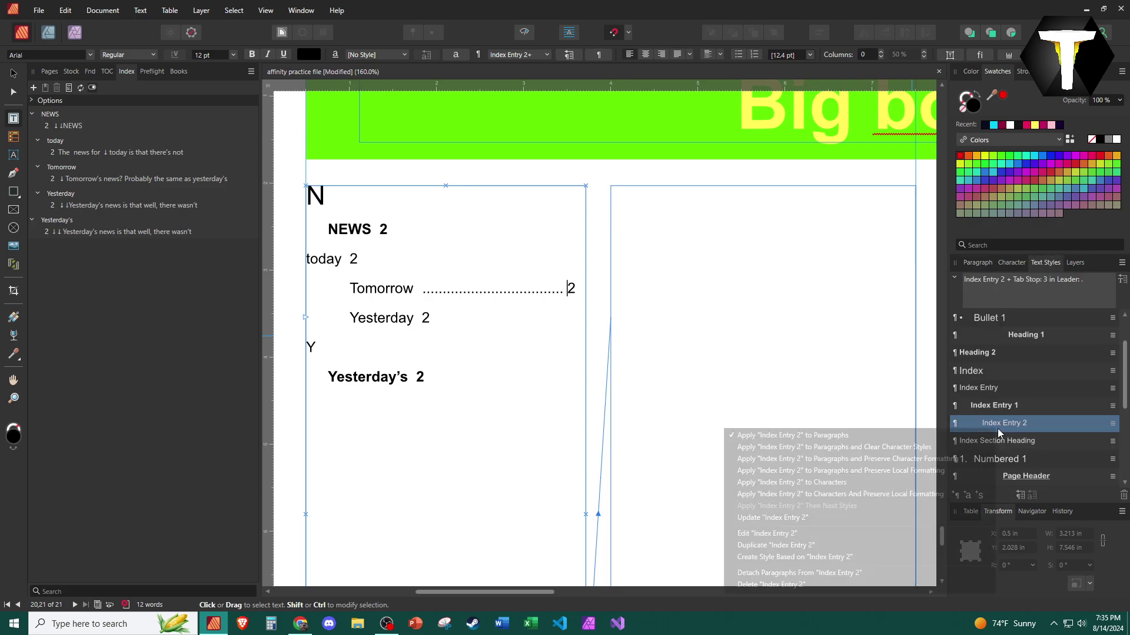
click(863, 521)
click(430, 316)
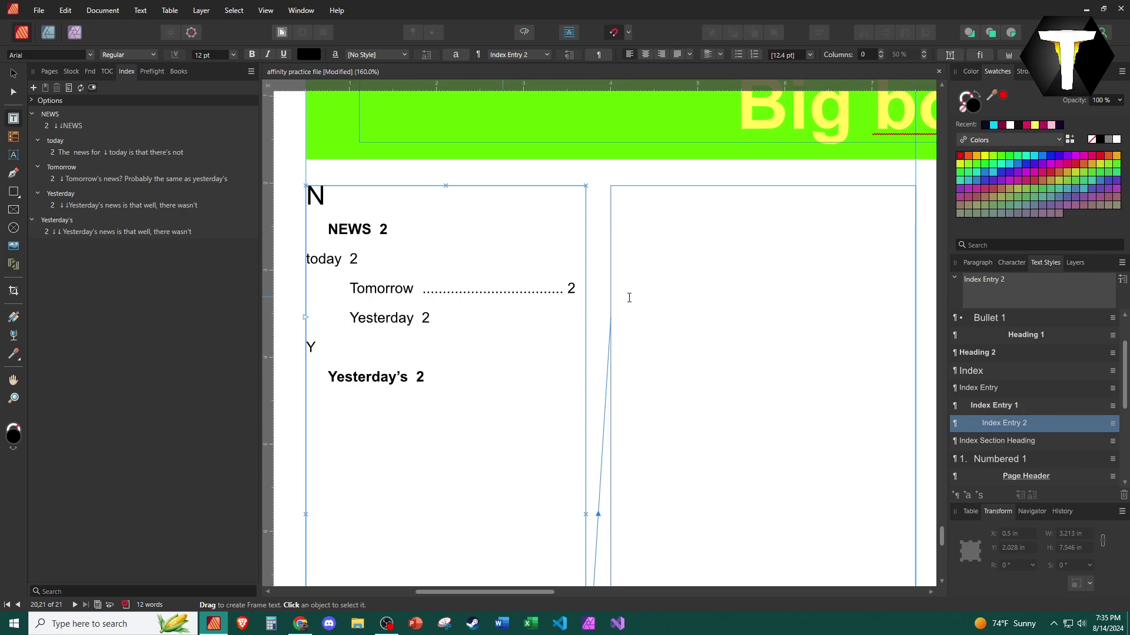
click(984, 263)
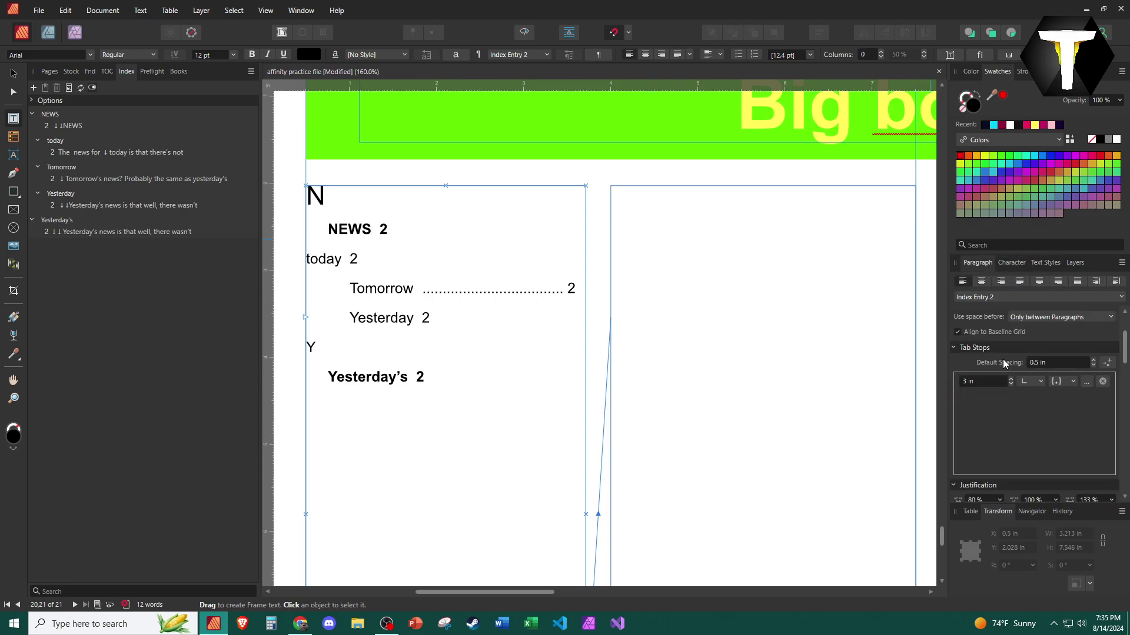
click(1051, 263)
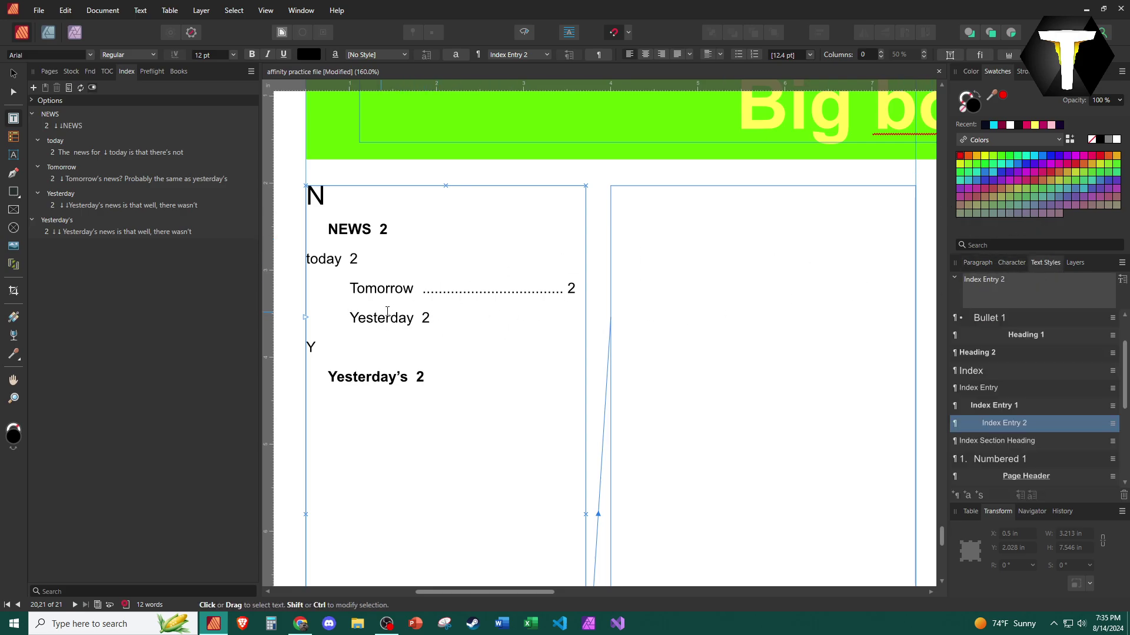
Confirm Yesterday's 3 in dot-leader tab stop and insert a Tab before its page number 2.
click(352, 316)
shift+click(441, 317)
click(977, 263)
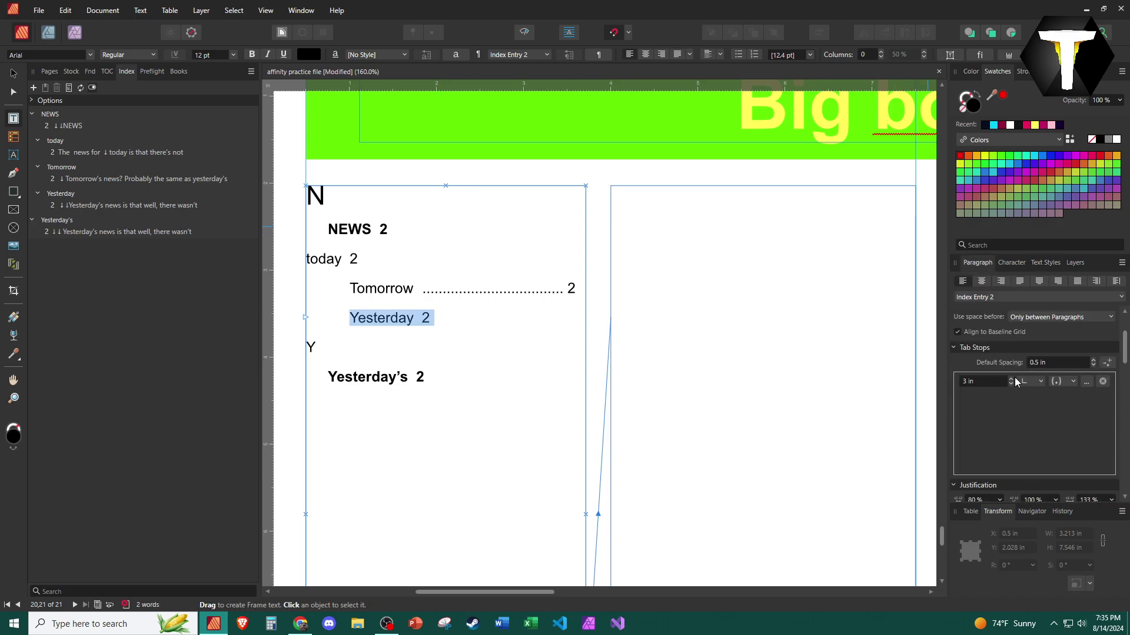
click(1086, 382)
click(958, 433)
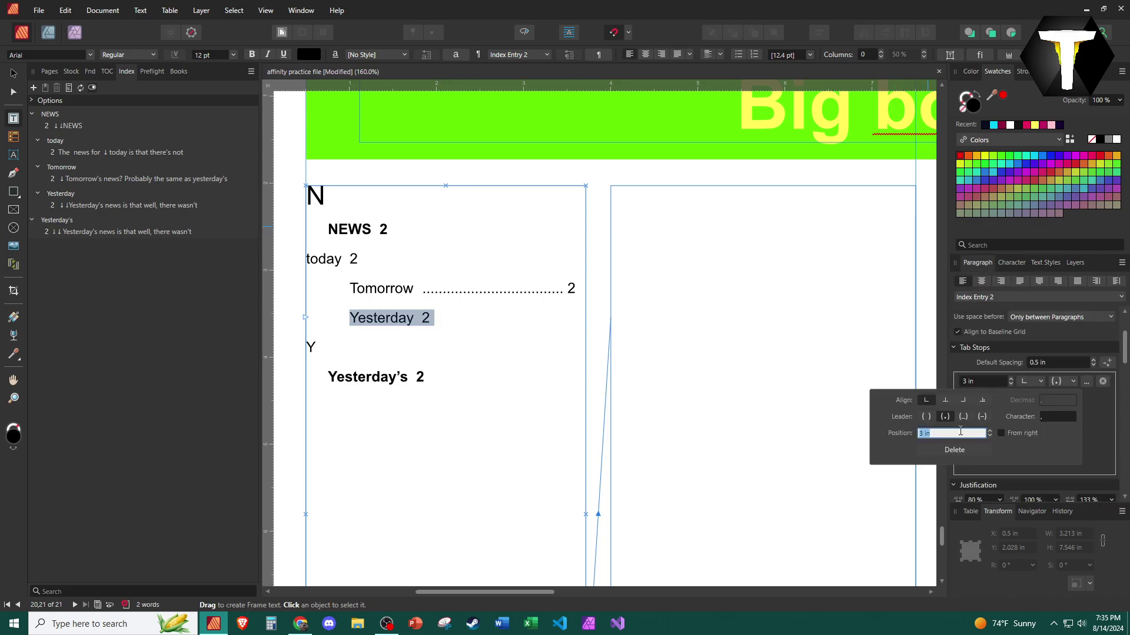
click(433, 321)
key(Tab)
key(Tab)
key(BackSpace)
key(BackSpace)
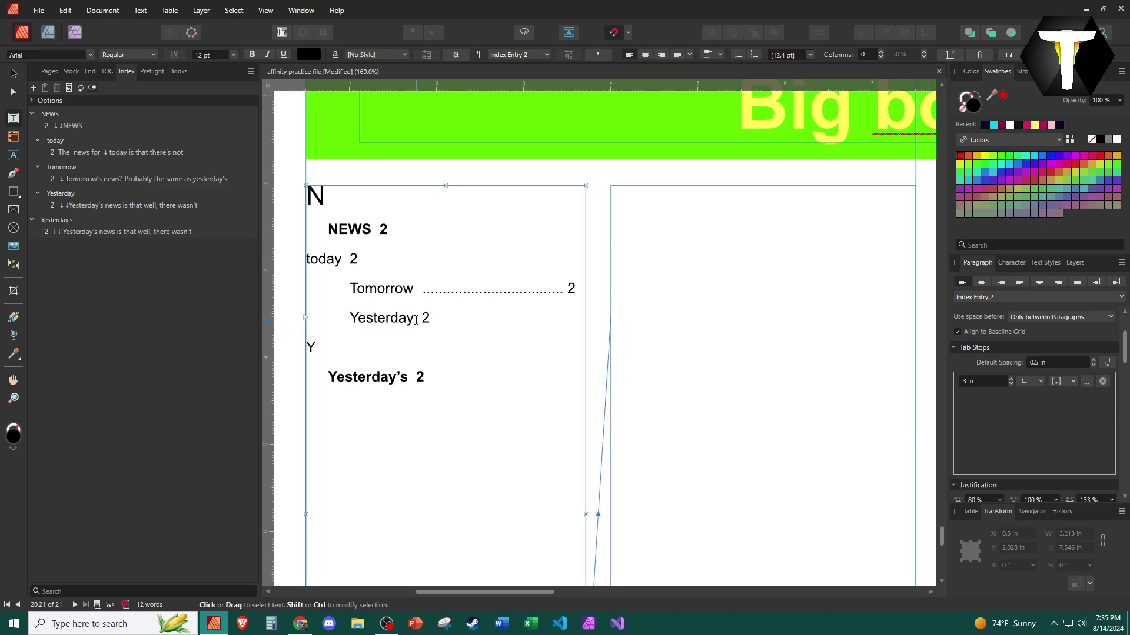
key(Tab)
click(445, 413)
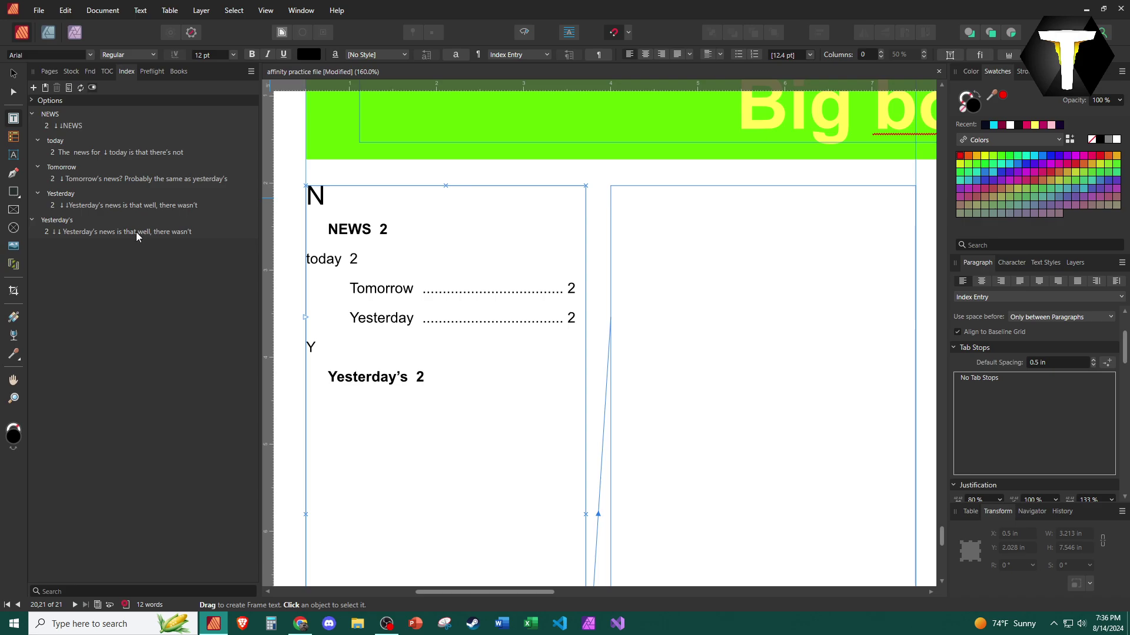
key(ctrl+minus)
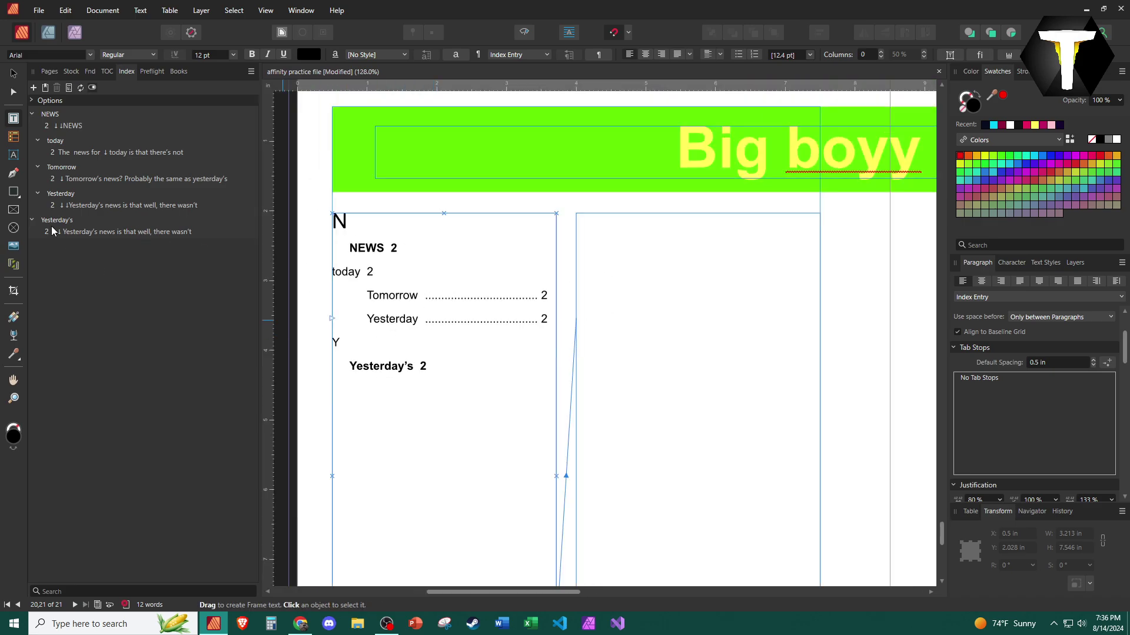
click(86, 224)
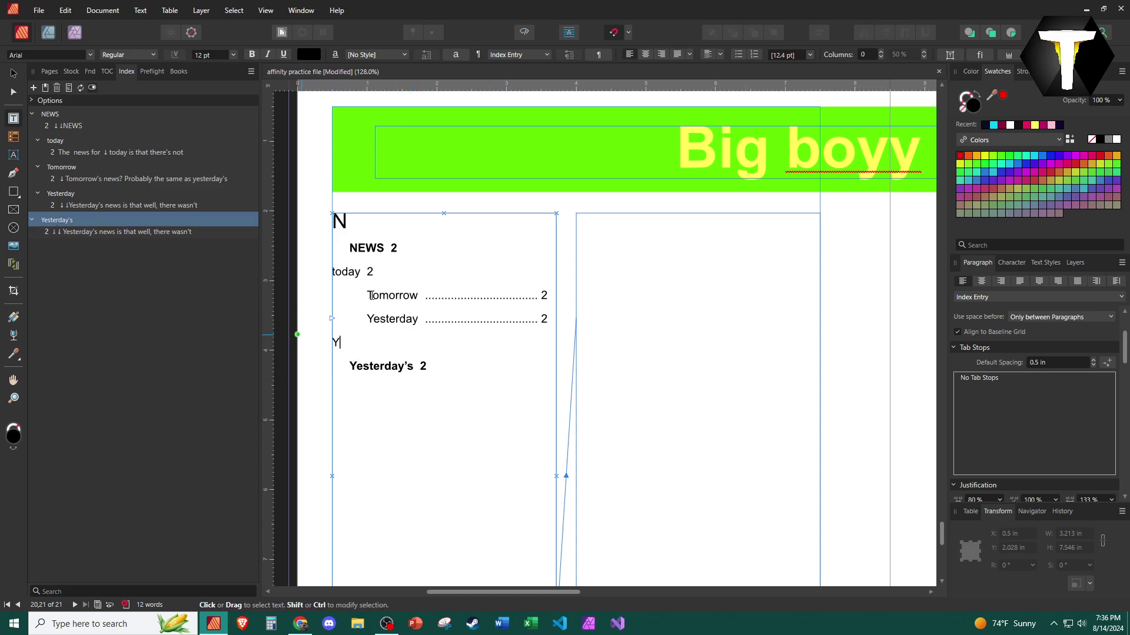
click(266, 11)
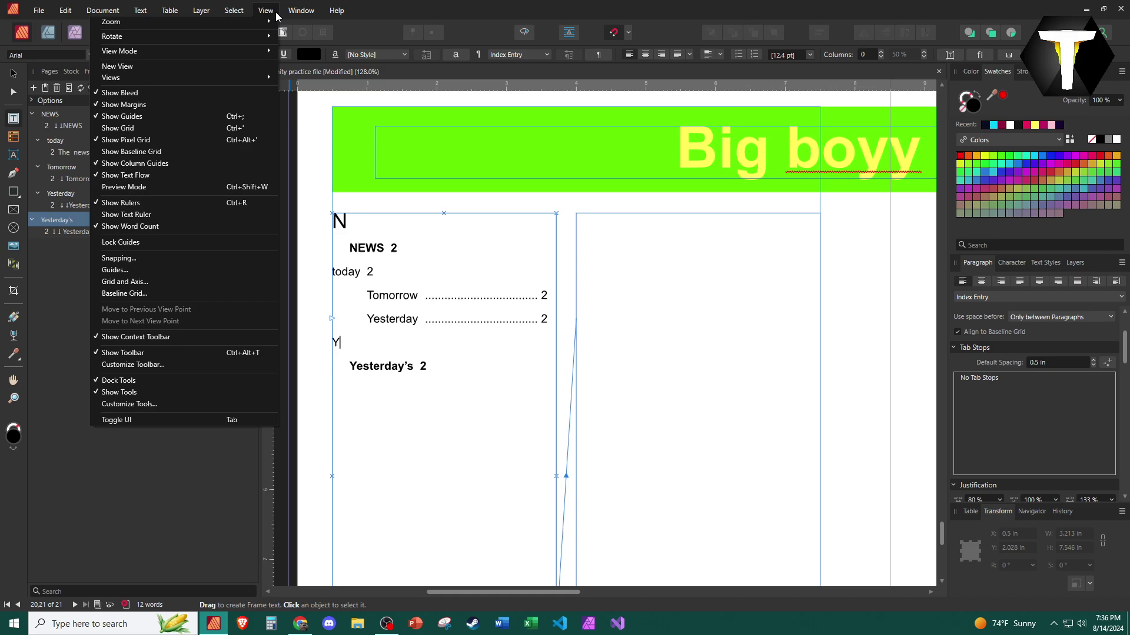
mouse_move(272, 87)
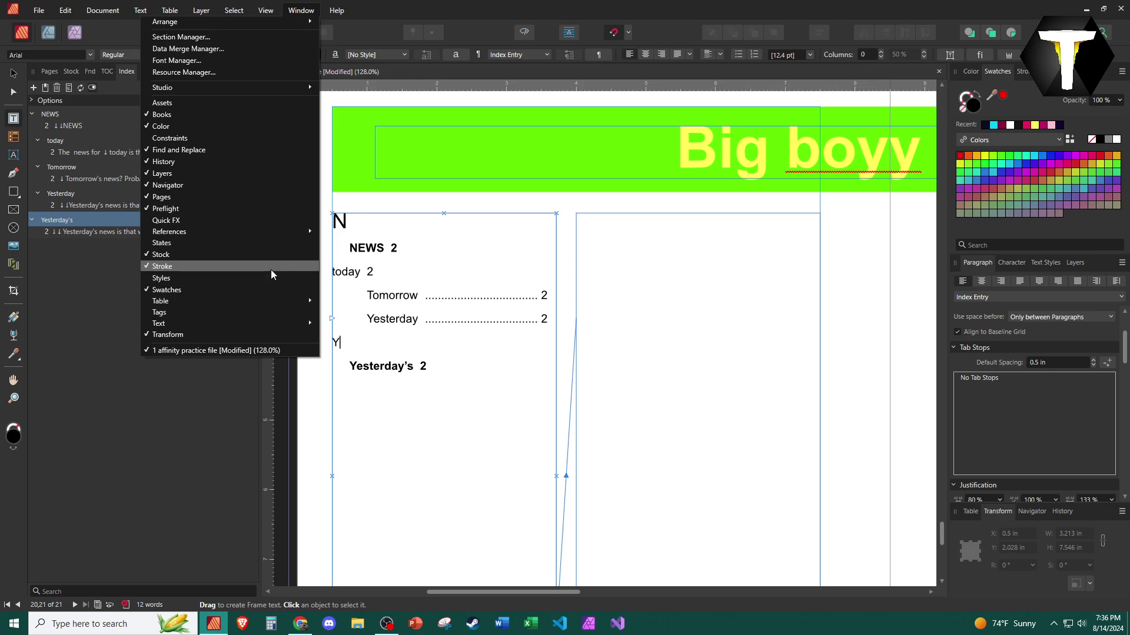
mouse_move(279, 231)
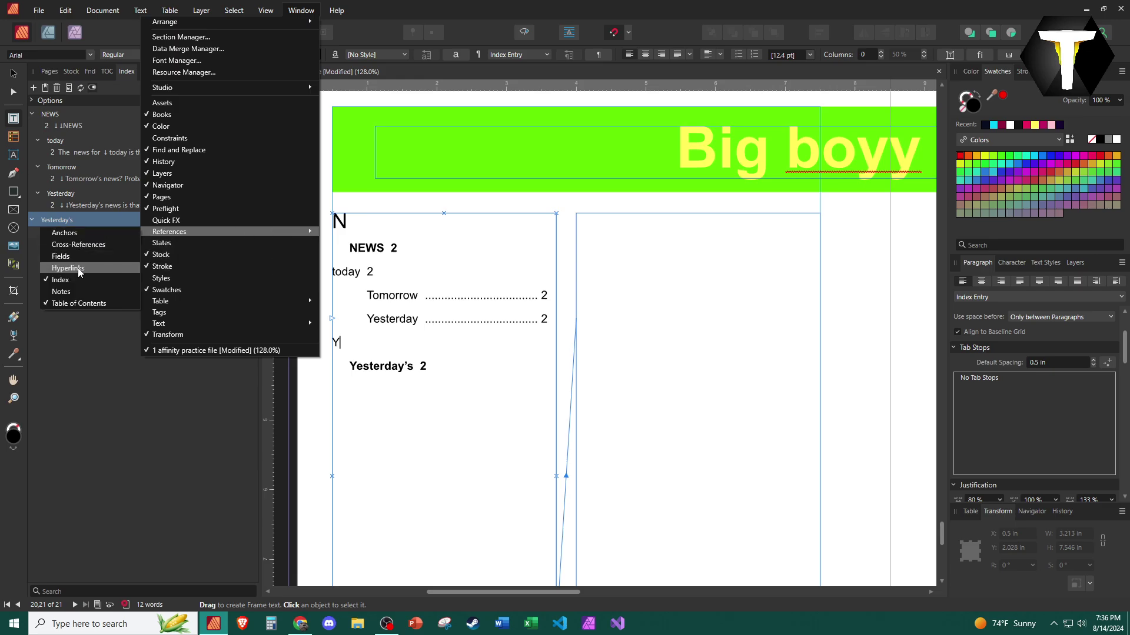
click(80, 338)
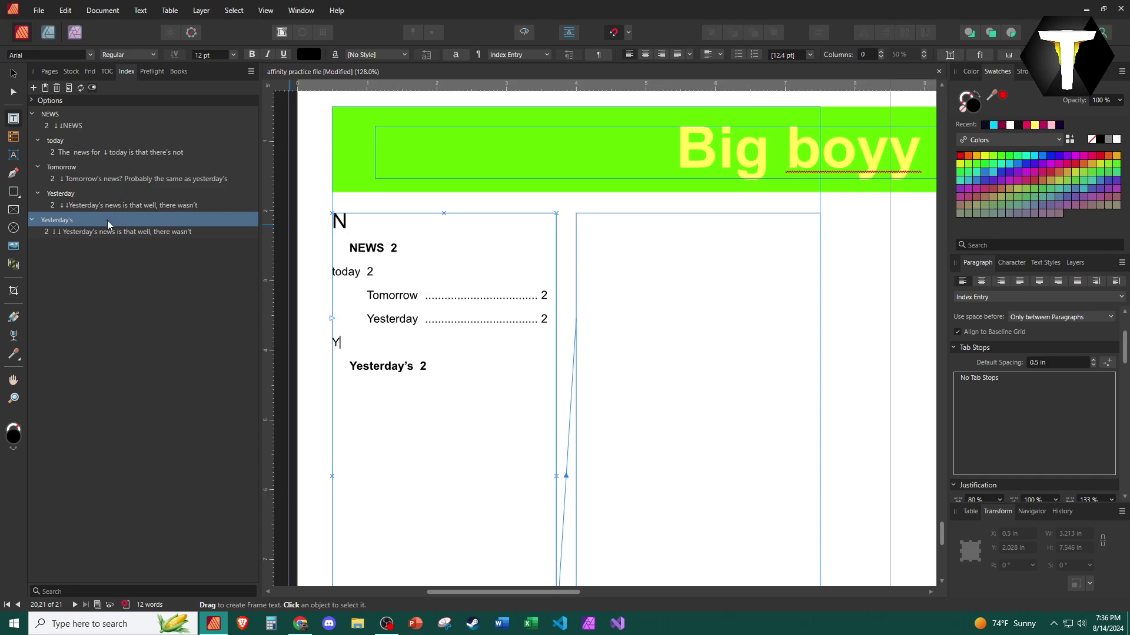
Delete the Yesterday's reference and topic in the Index panel, then delete the stray Y line.
click(57, 88)
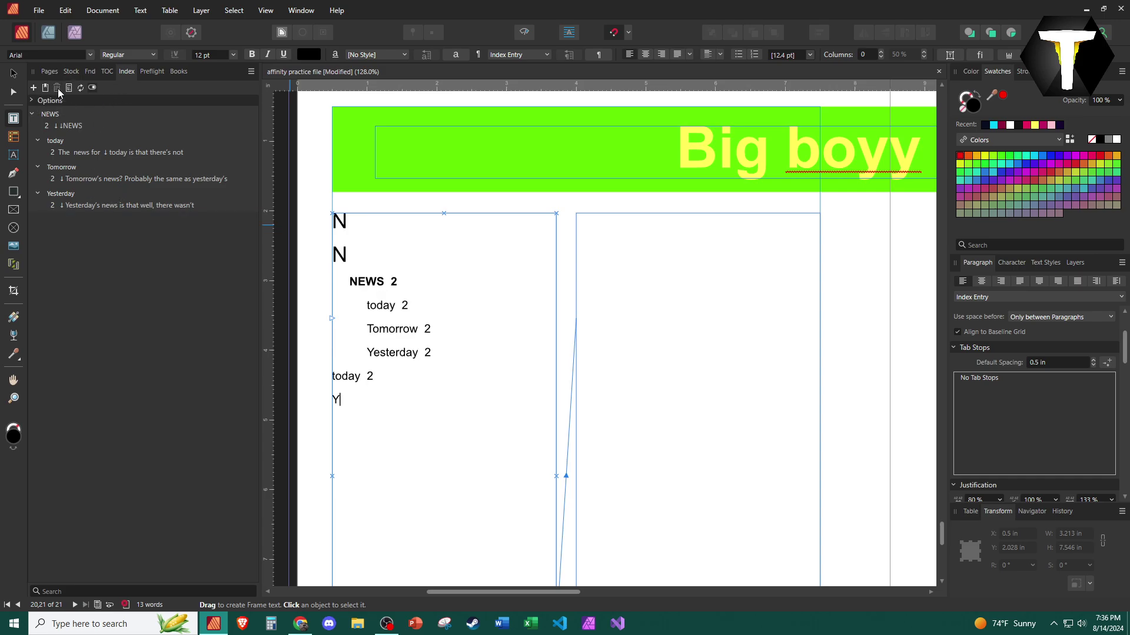
click(64, 205)
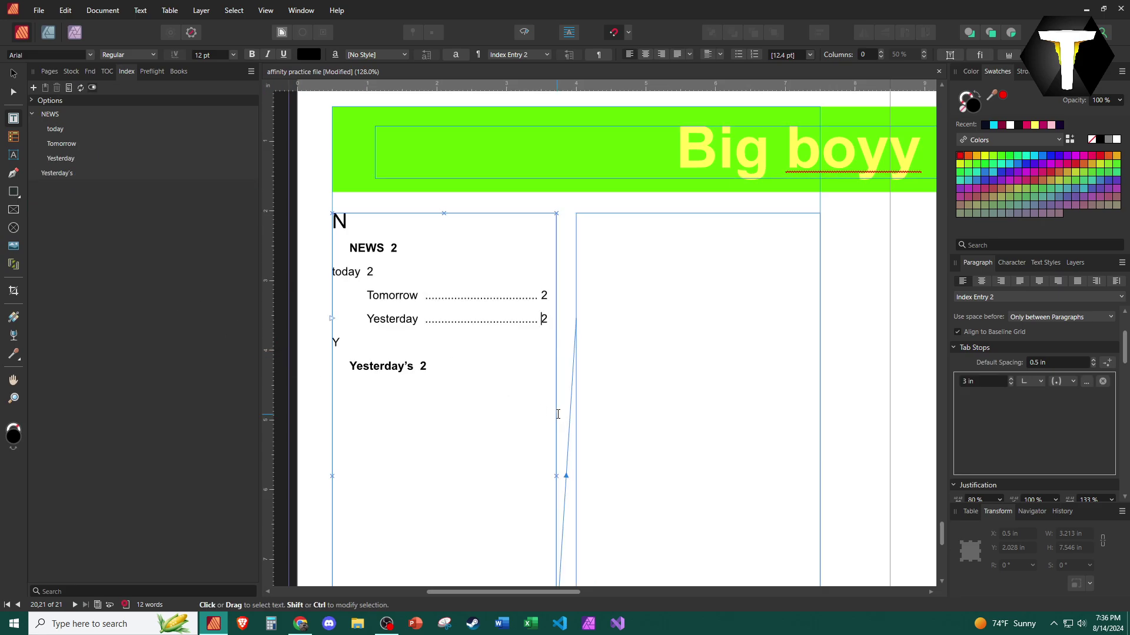
click(89, 231)
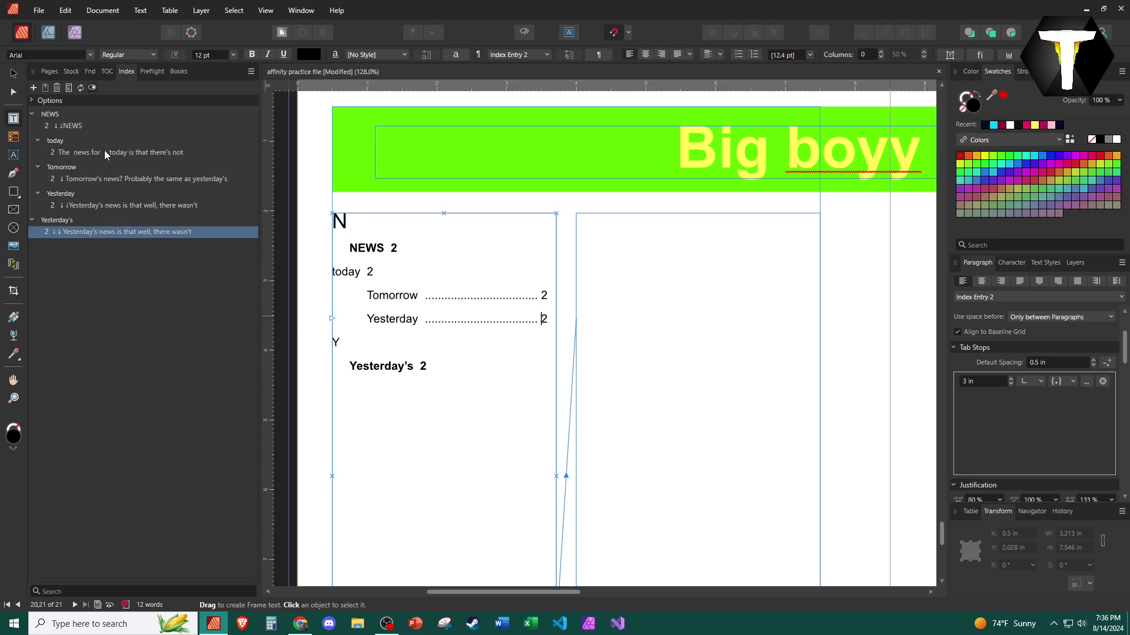
click(57, 88)
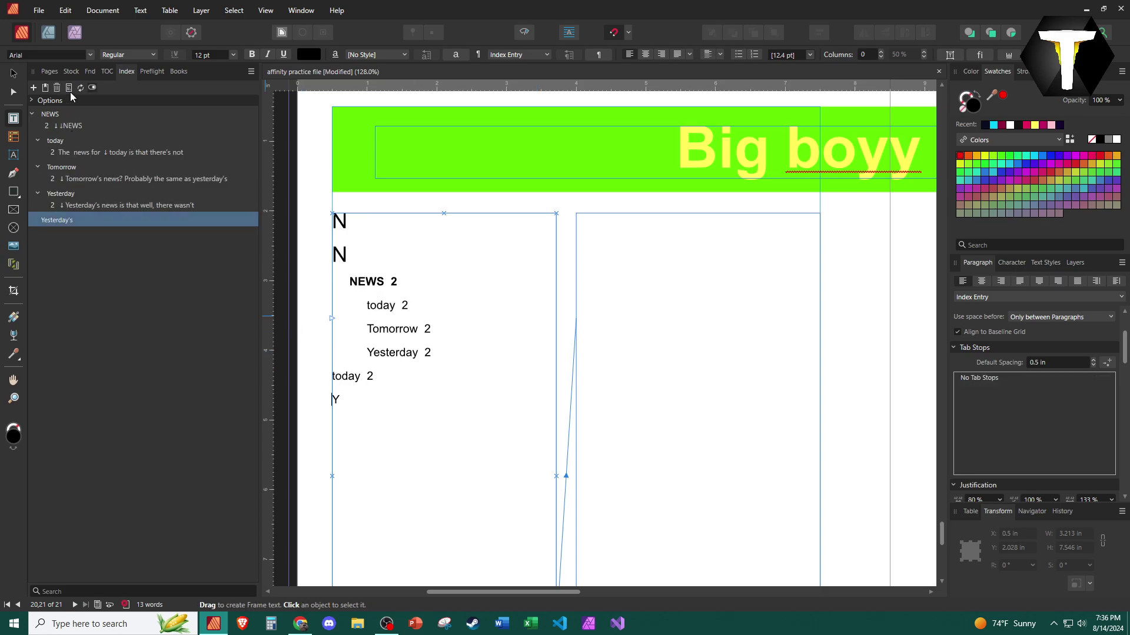
click(57, 88)
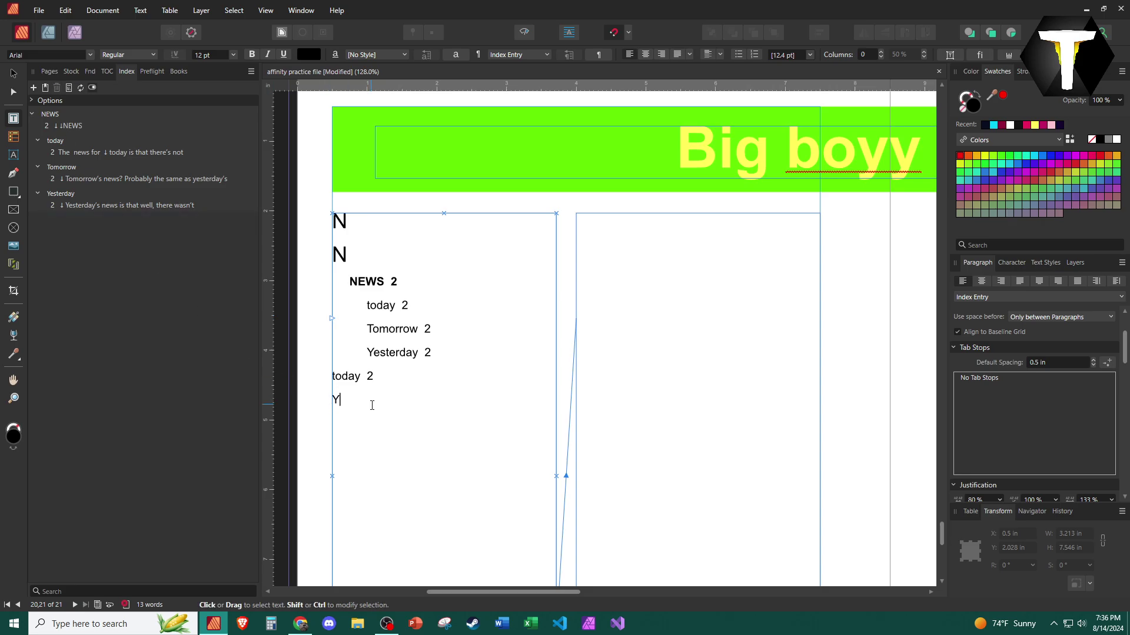
drag(327, 398, 341, 406)
key(BackSpace)
Delete the leftover 'today 2' line at the end of the index.
double_click(349, 377)
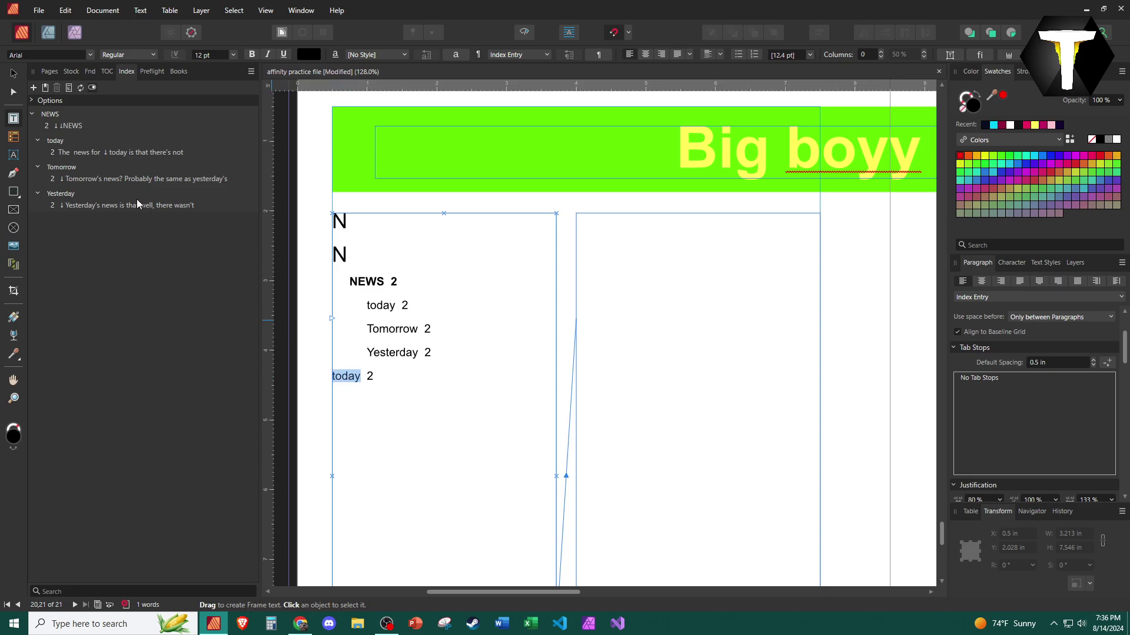
drag(379, 375, 324, 375)
drag(376, 377, 334, 377)
key(BackSpace)
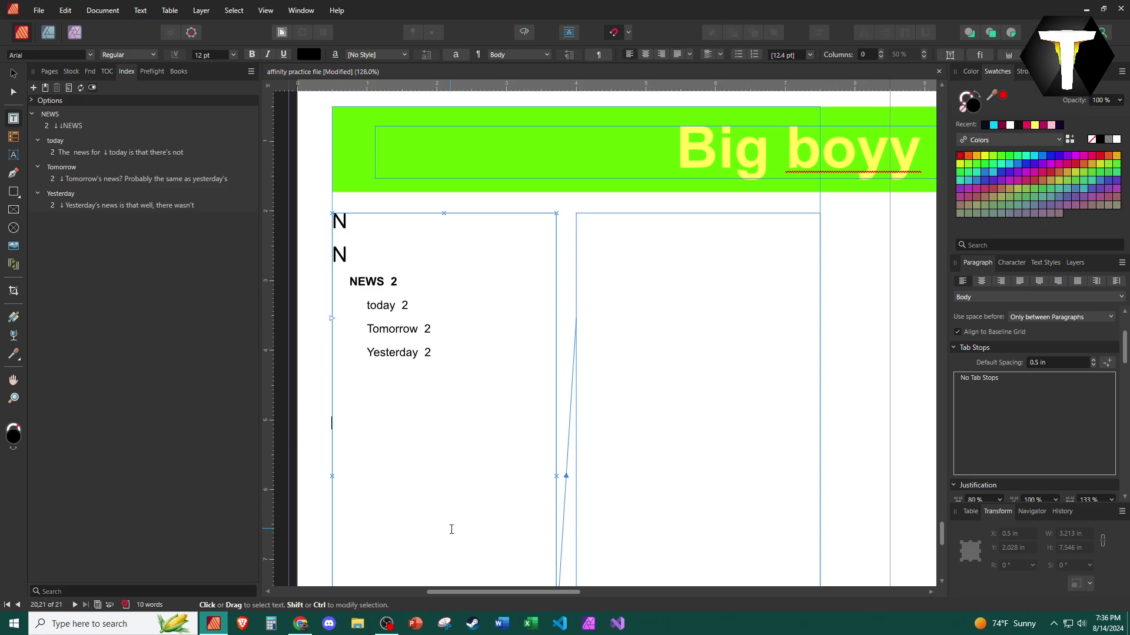
Remove the duplicate N heading along with the empty line it leaves.
drag(348, 221, 315, 220)
key(BackSpace)
key(Delete)
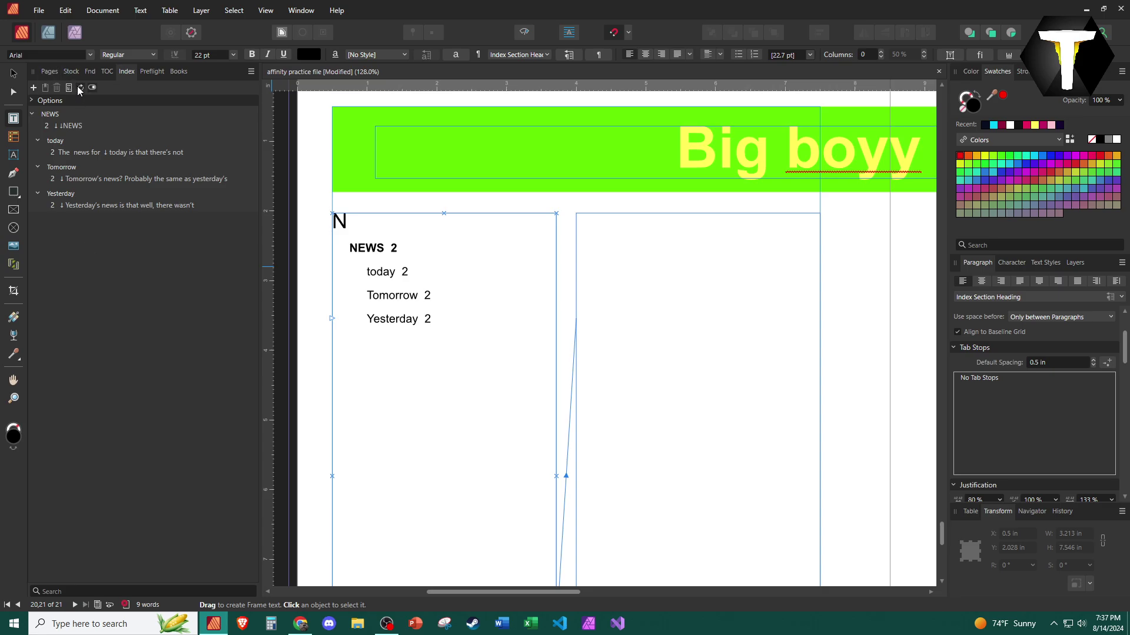
key(ctrl+End)
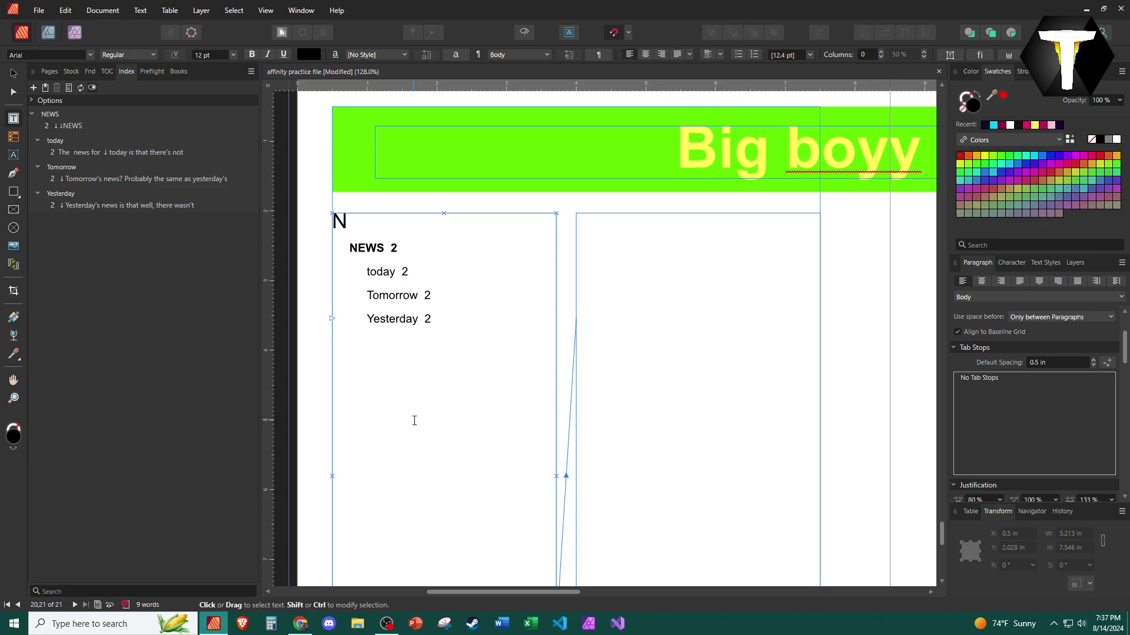
Select the Tomorrow and Yesterday entries and give their 3 in tab stop a dot leader.
scroll(414, 420, down, 4)
scroll(414, 418, up, 10)
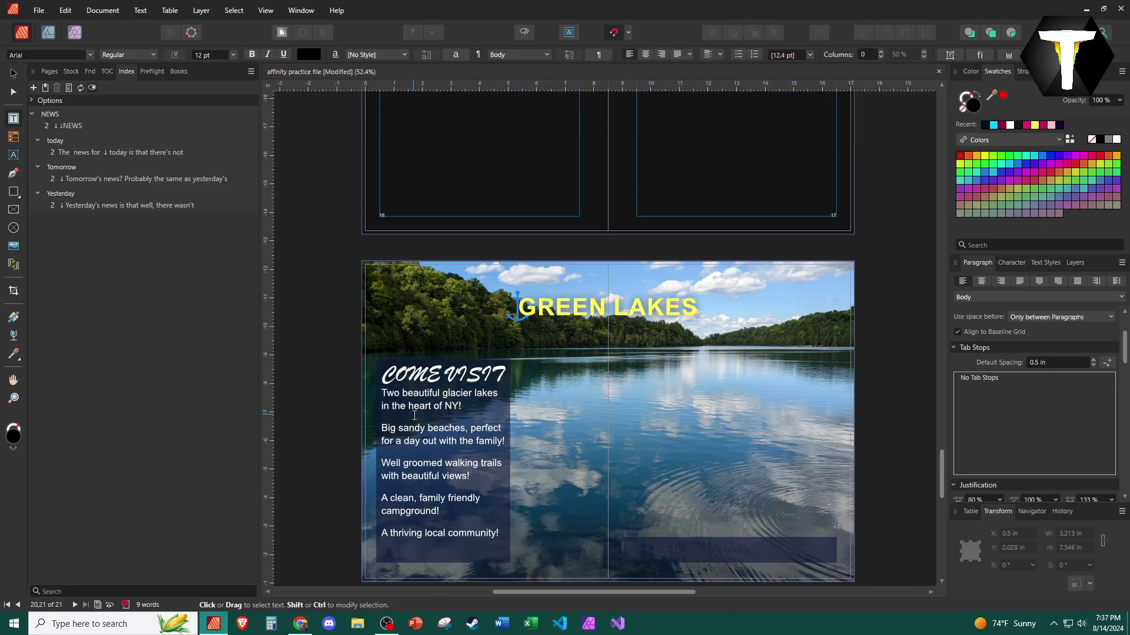
scroll(414, 415, up, 3)
scroll(414, 412, down, 10)
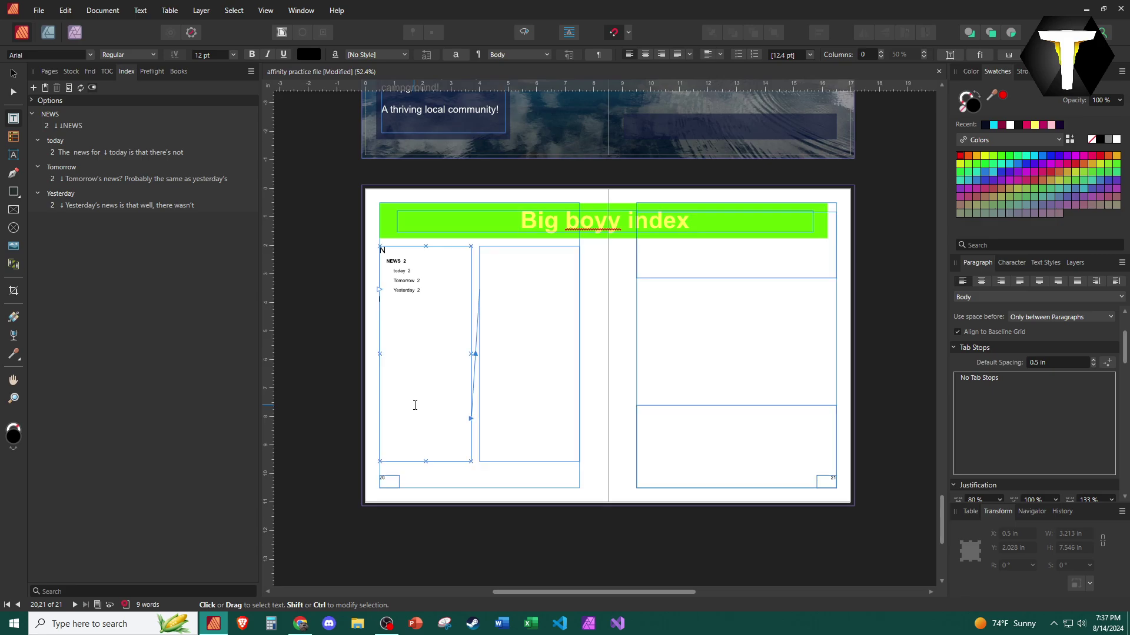
scroll(414, 406, up, 4)
scroll(443, 383, up, 2)
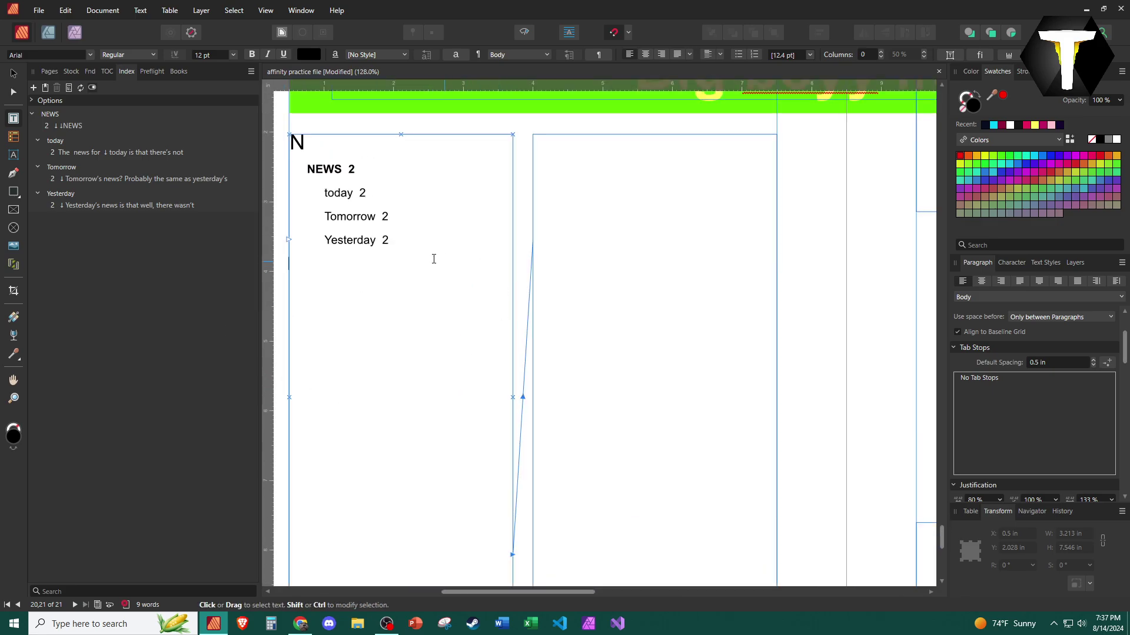
drag(434, 259, 324, 215)
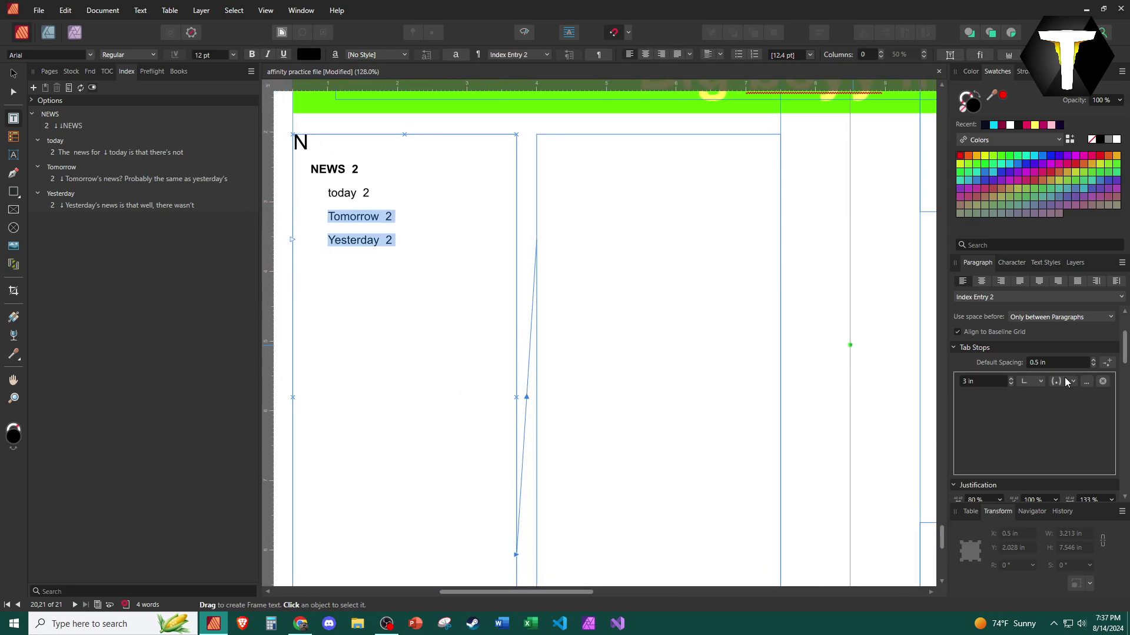
click(982, 383)
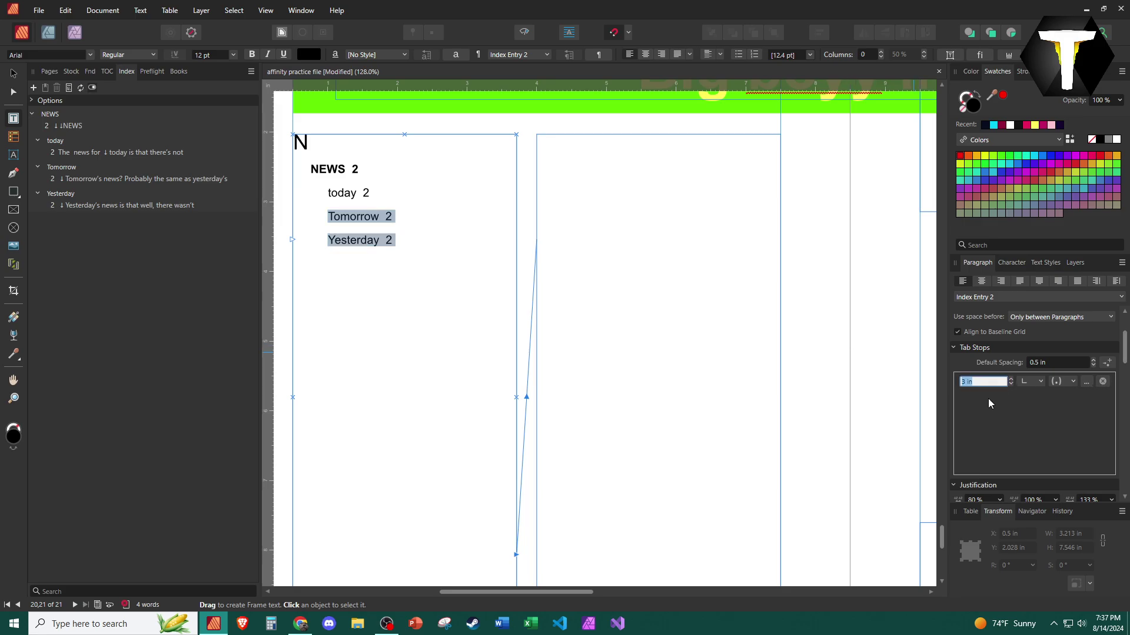
click(1087, 382)
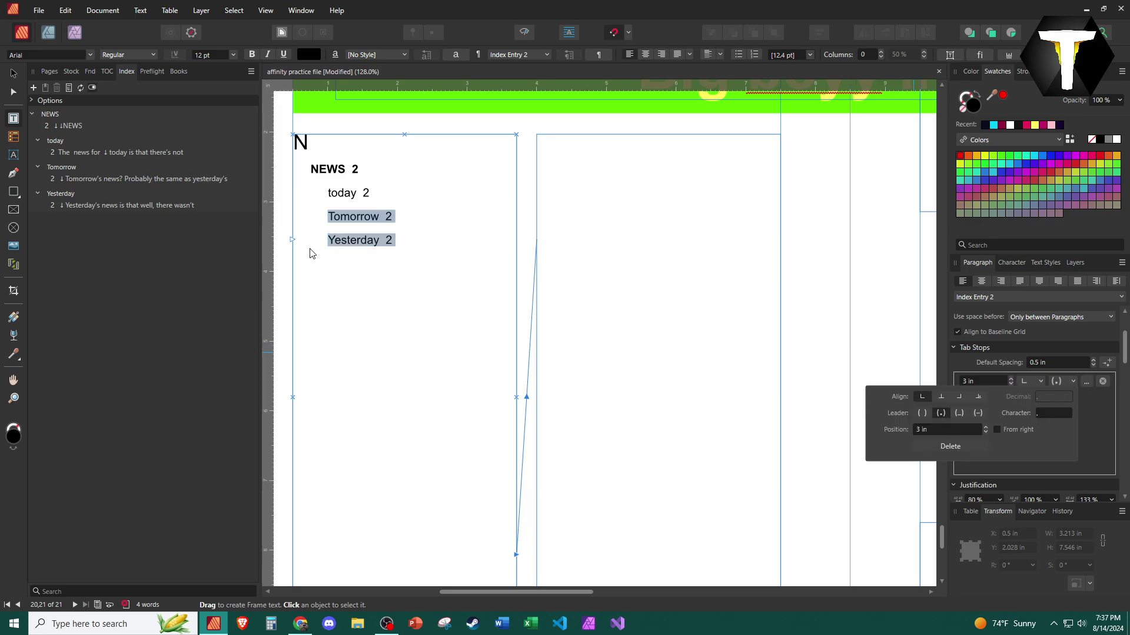
Insert a Tab before the page numbers of Tomorrow and Yesterday to show the dot leaders.
click(385, 217)
key(Tab)
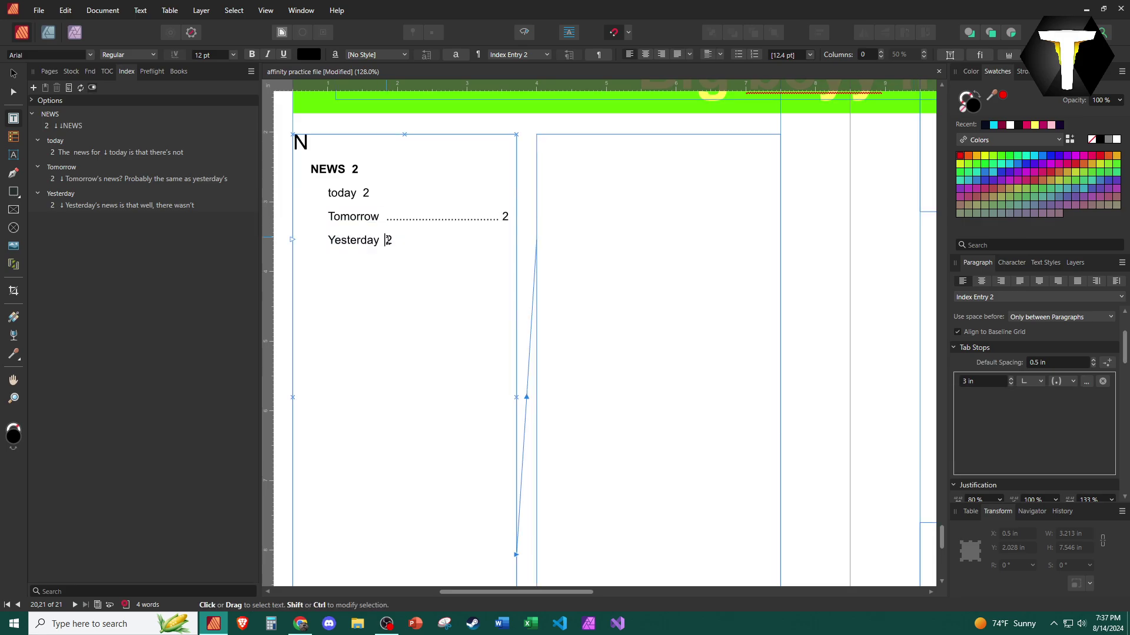
key(BackSpace)
key(Tab)
scroll(453, 306, down, 6)
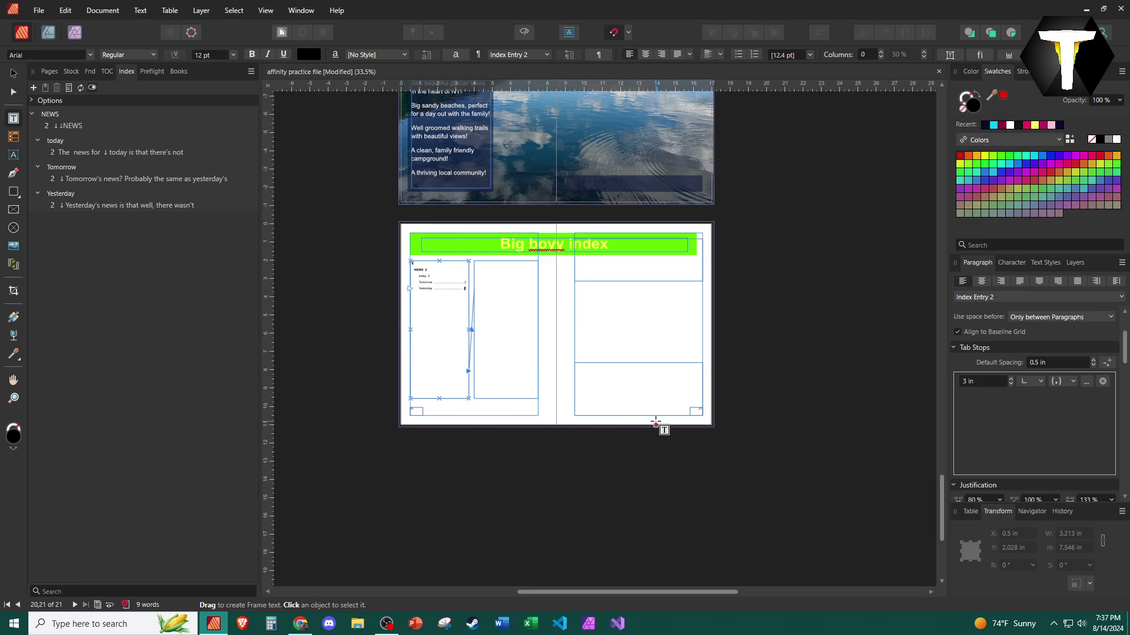
scroll(601, 314, up, 2)
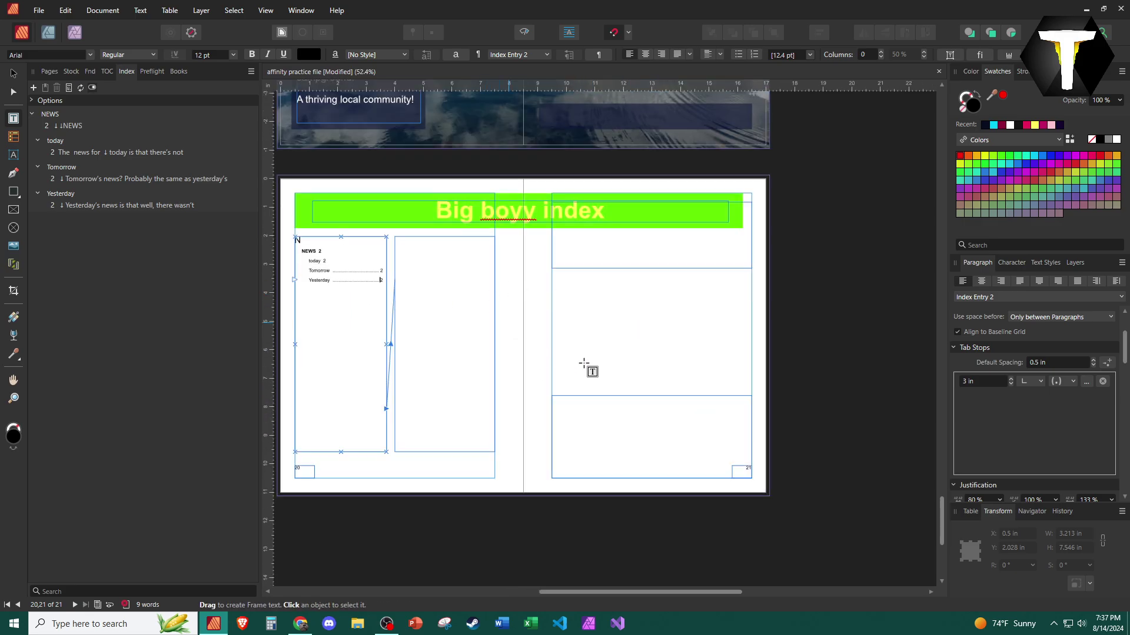
scroll(583, 363, up, 1)
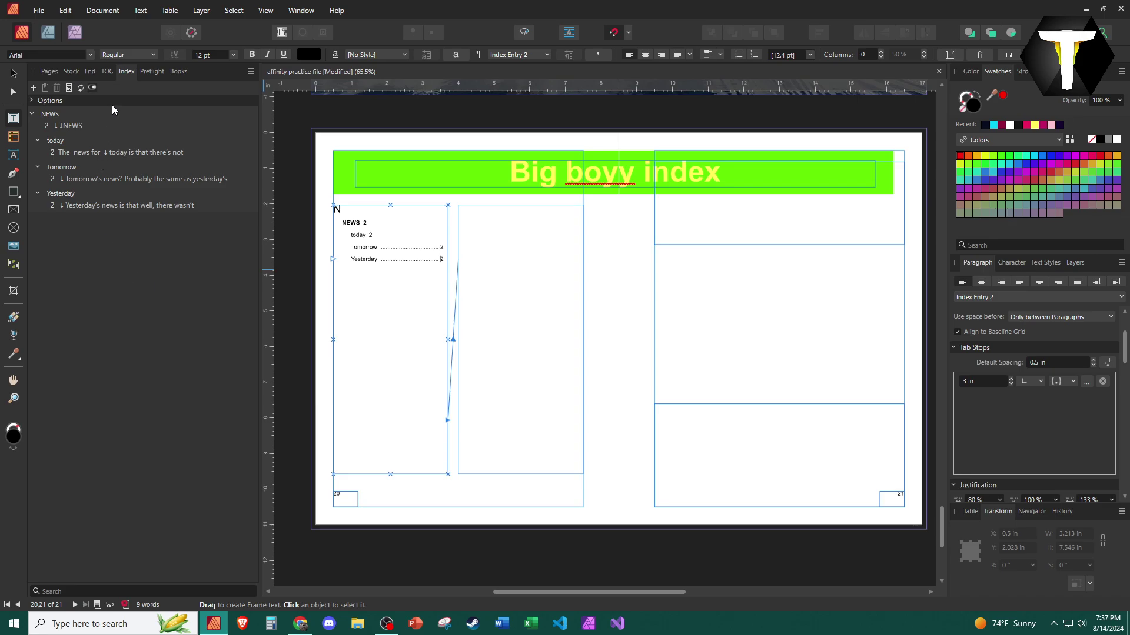
click(33, 88)
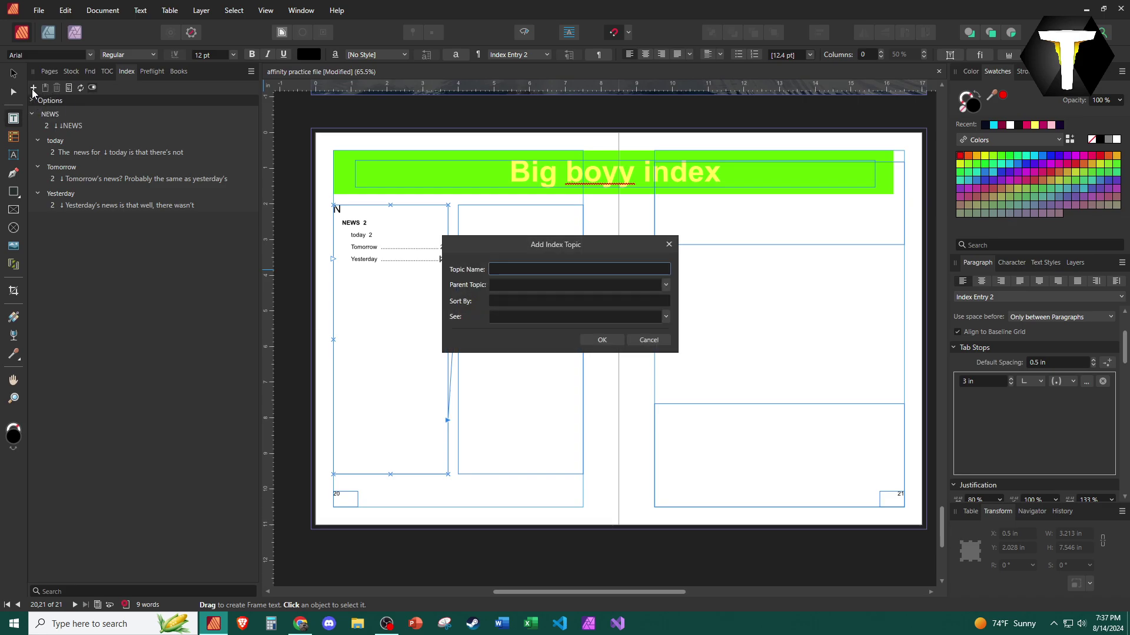
click(636, 342)
scroll(612, 356, up, 2)
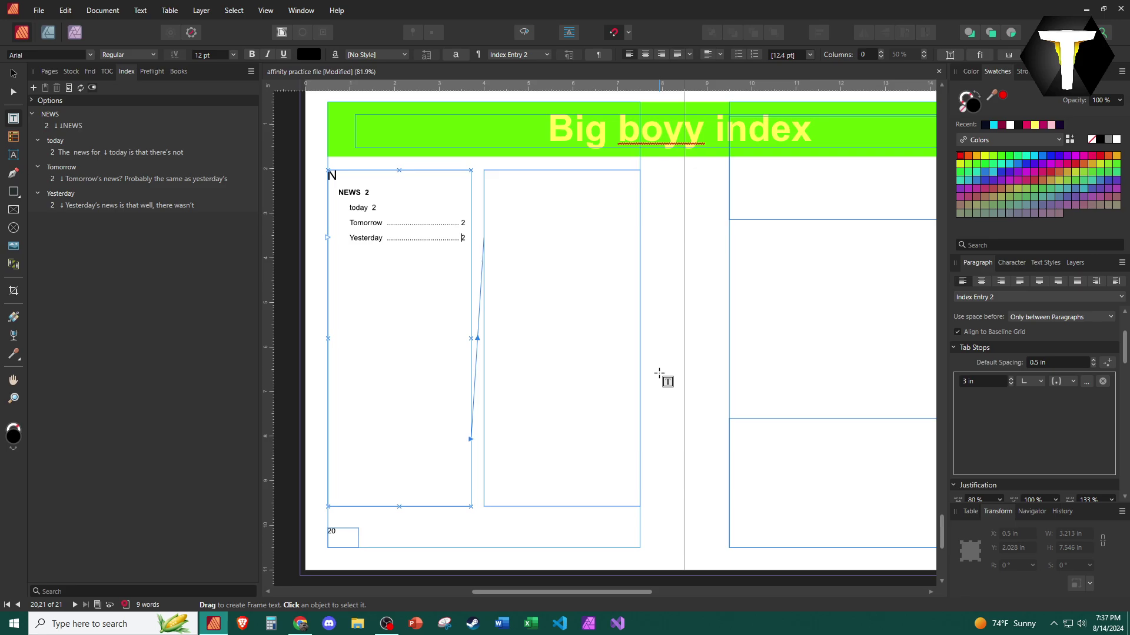
scroll(659, 376, right, 1)
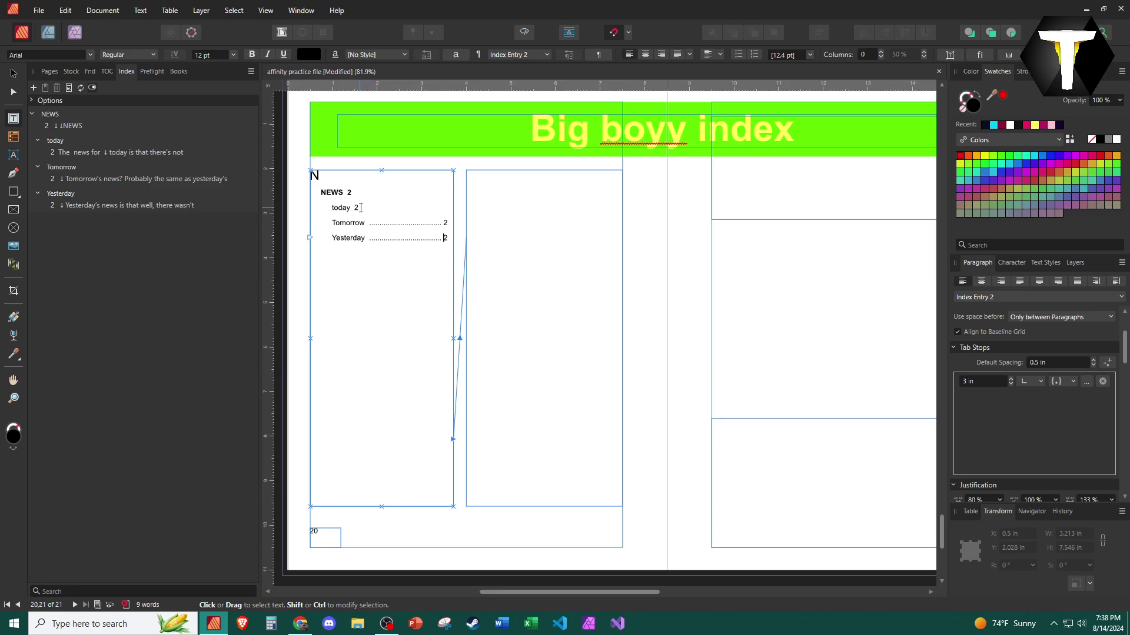
Insert a Tab before today's page number 2 so it gets a dot leader, then view the spread.
click(355, 208)
key(Tab)
scroll(418, 327, down, 2)
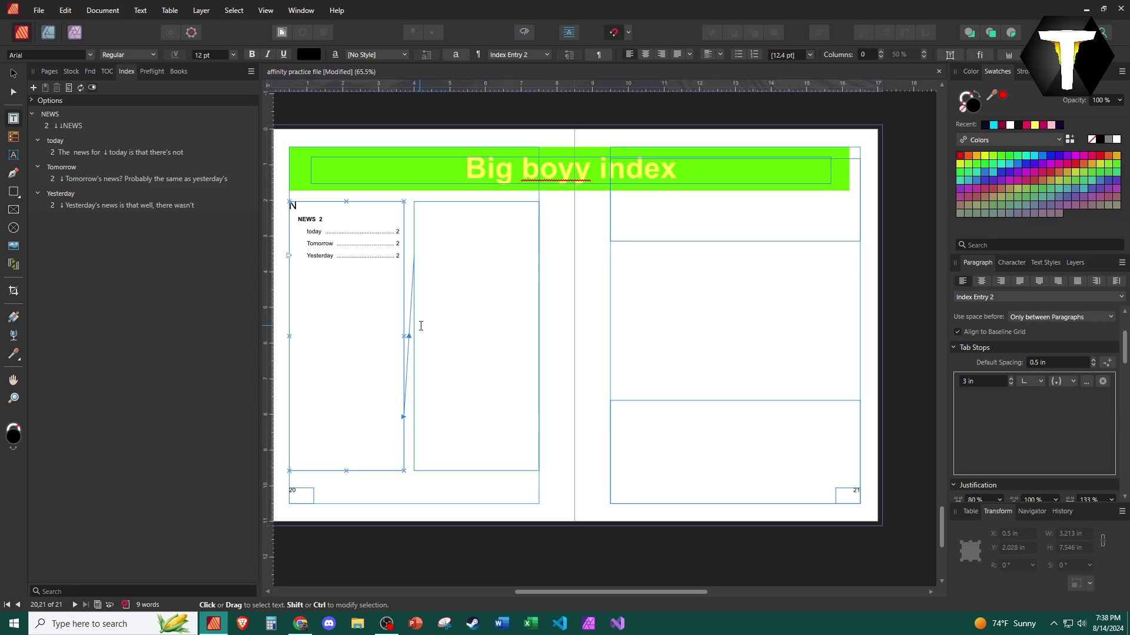
scroll(515, 400, left, 3)
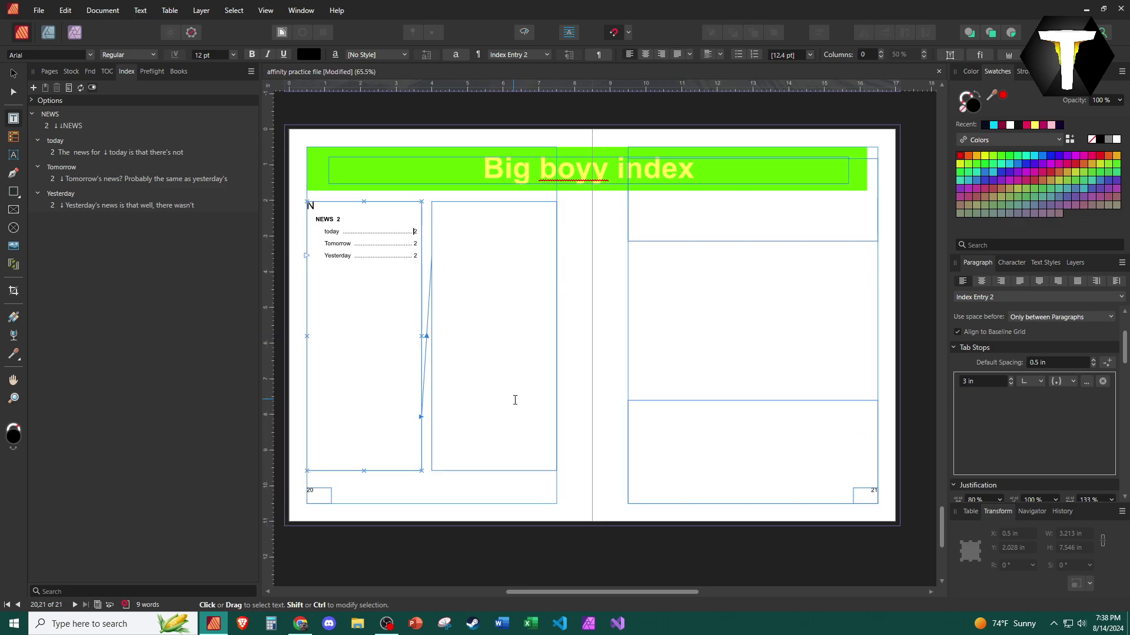